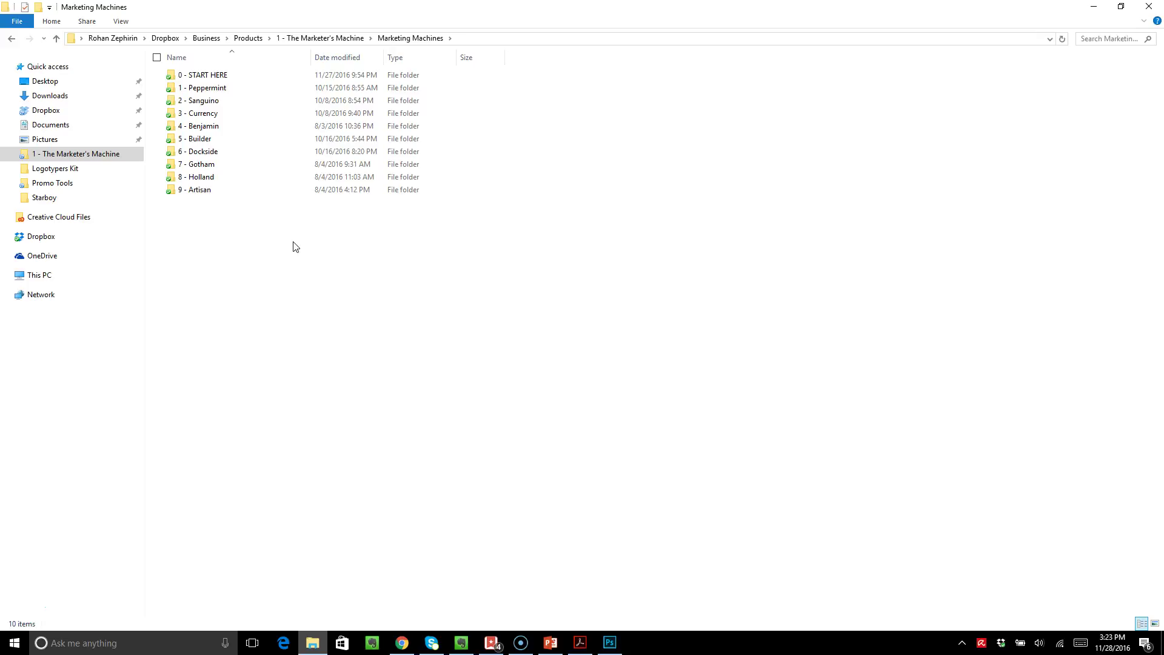
Step: Look over the Marketing Machines folders and the contents of the 1 - Peppermint folder
drag(427, 252, 340, 24)
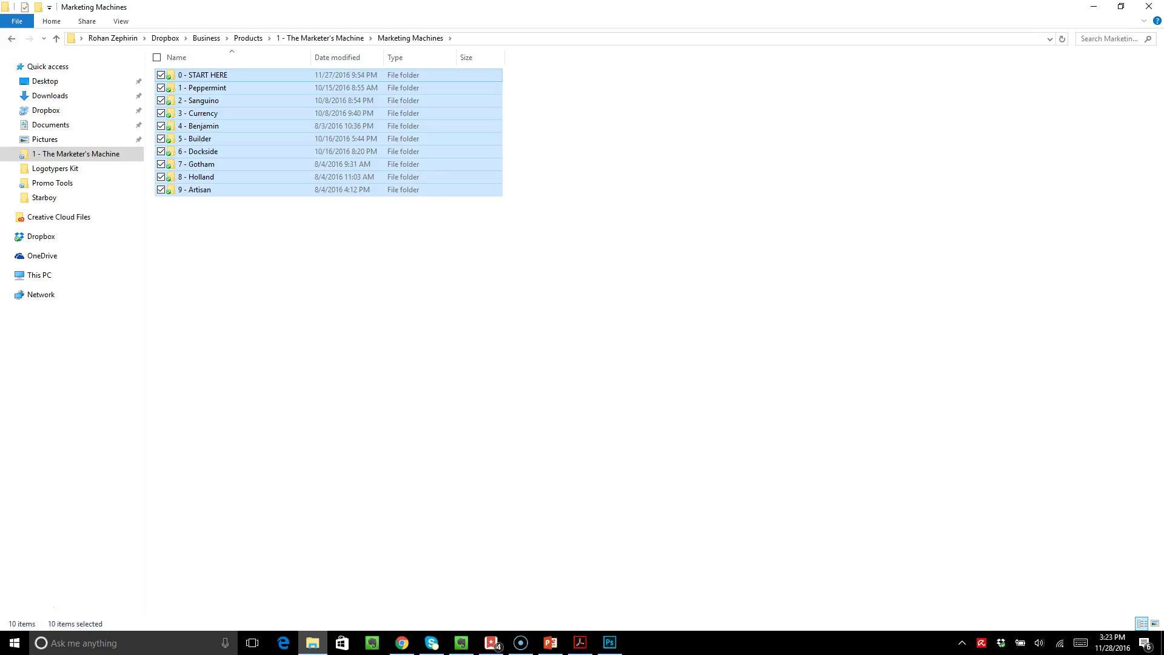
click(313, 366)
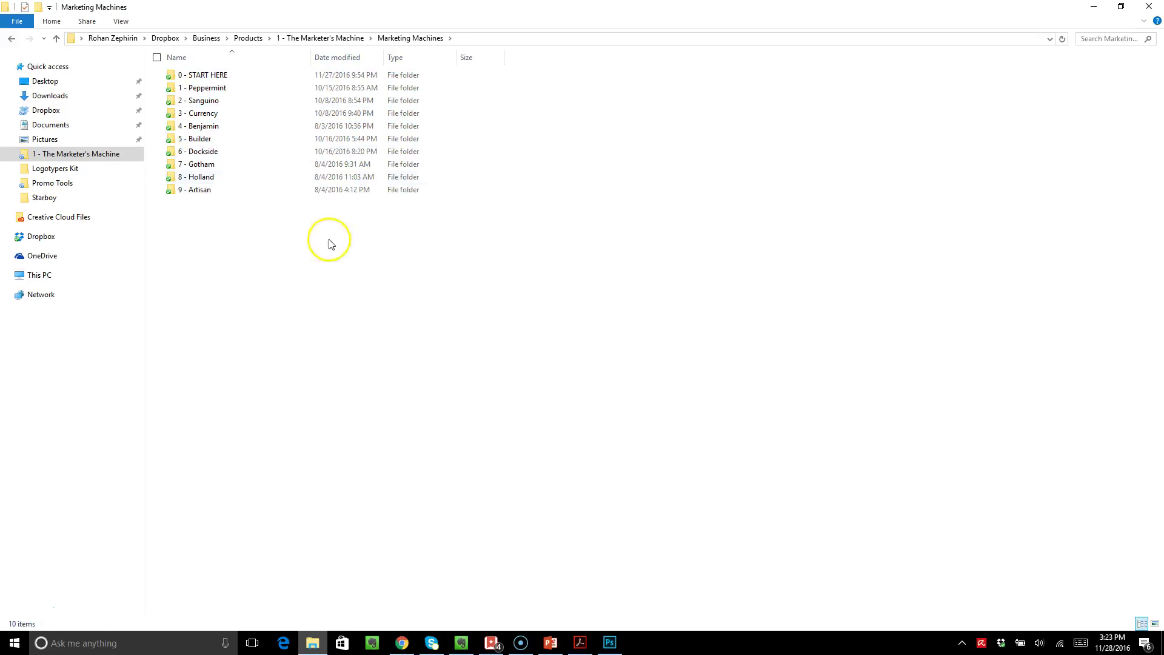
double_click(351, 91)
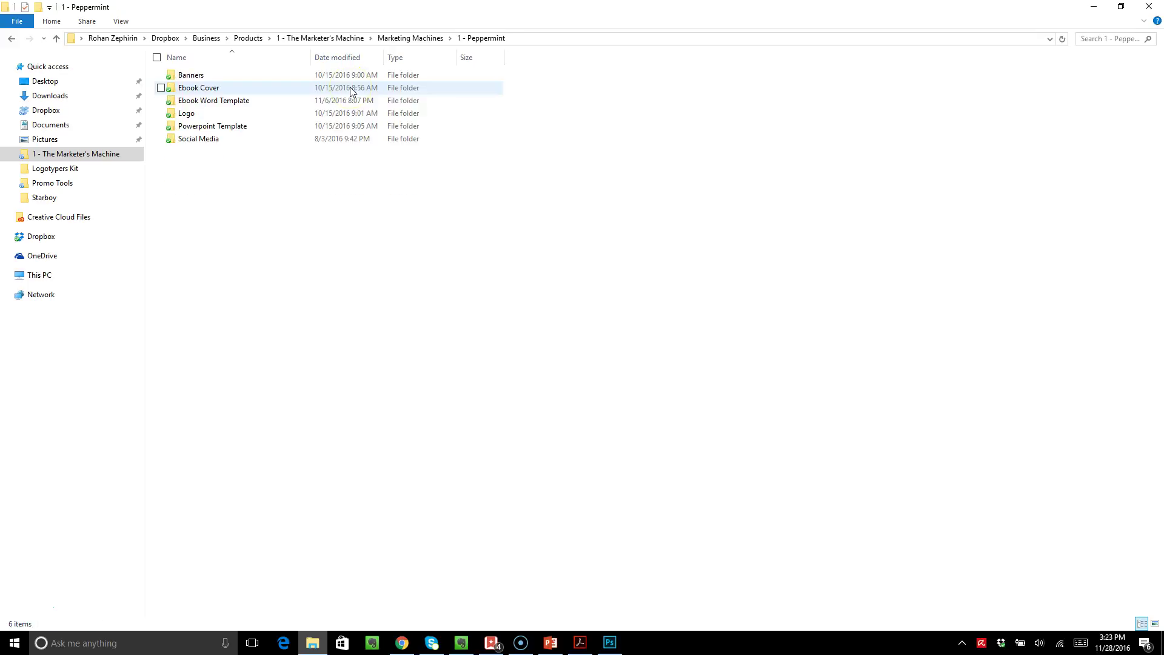
click(14, 39)
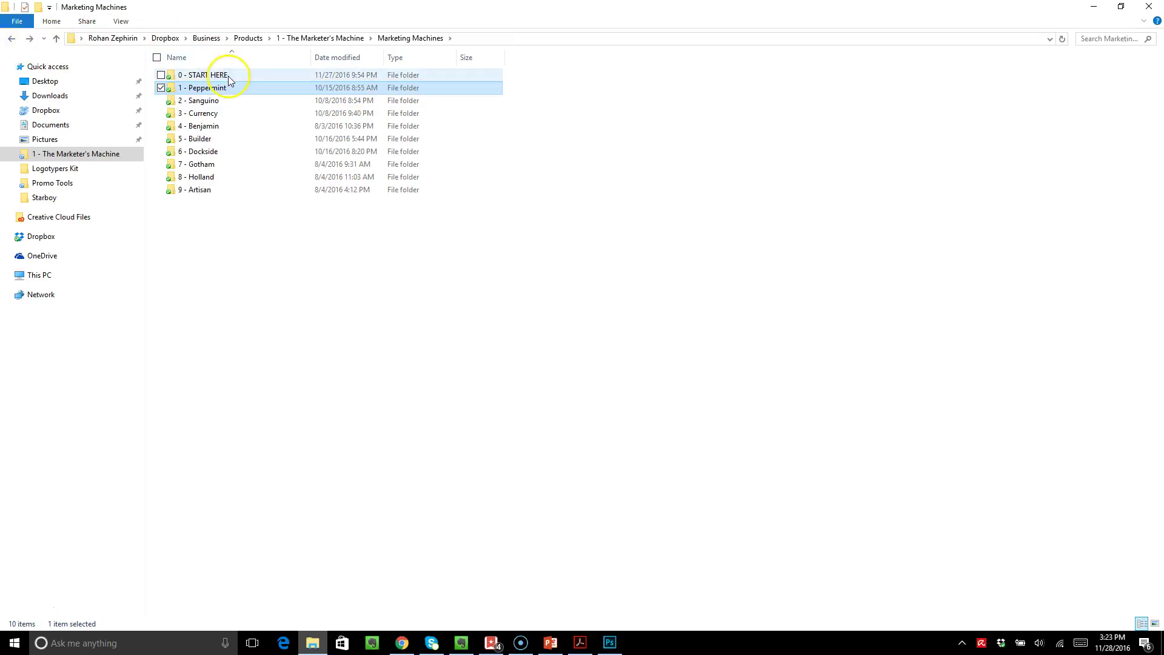
Step: Open the Font list document from the 0 - START HERE folder and switch to it in Word
double_click(229, 75)
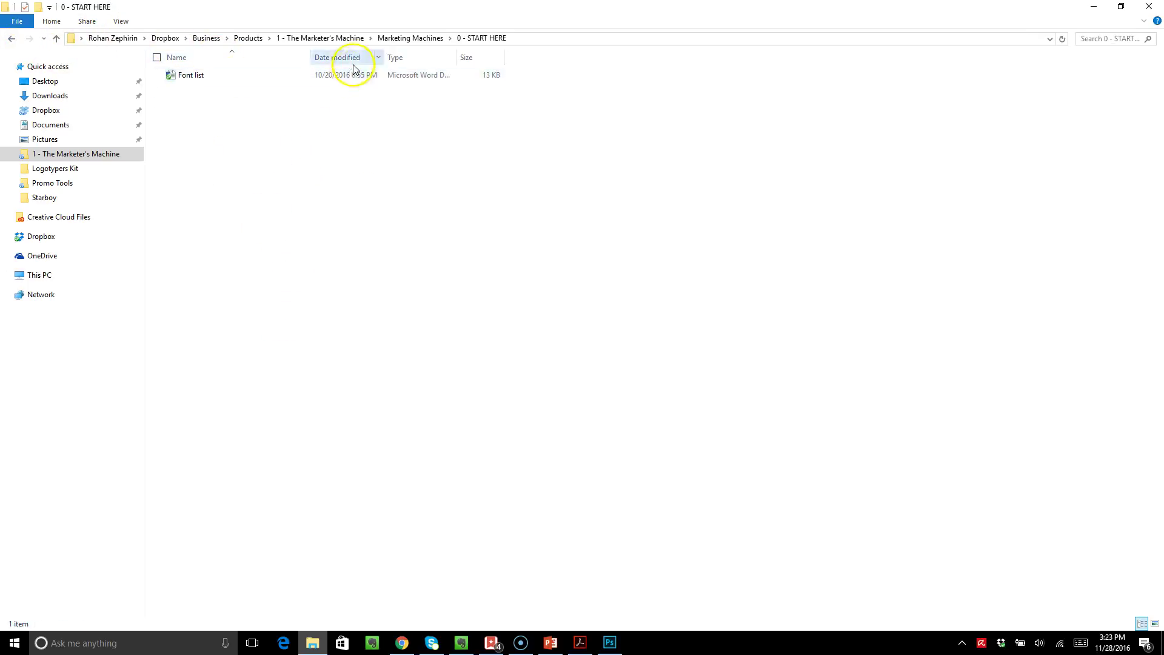
double_click(376, 77)
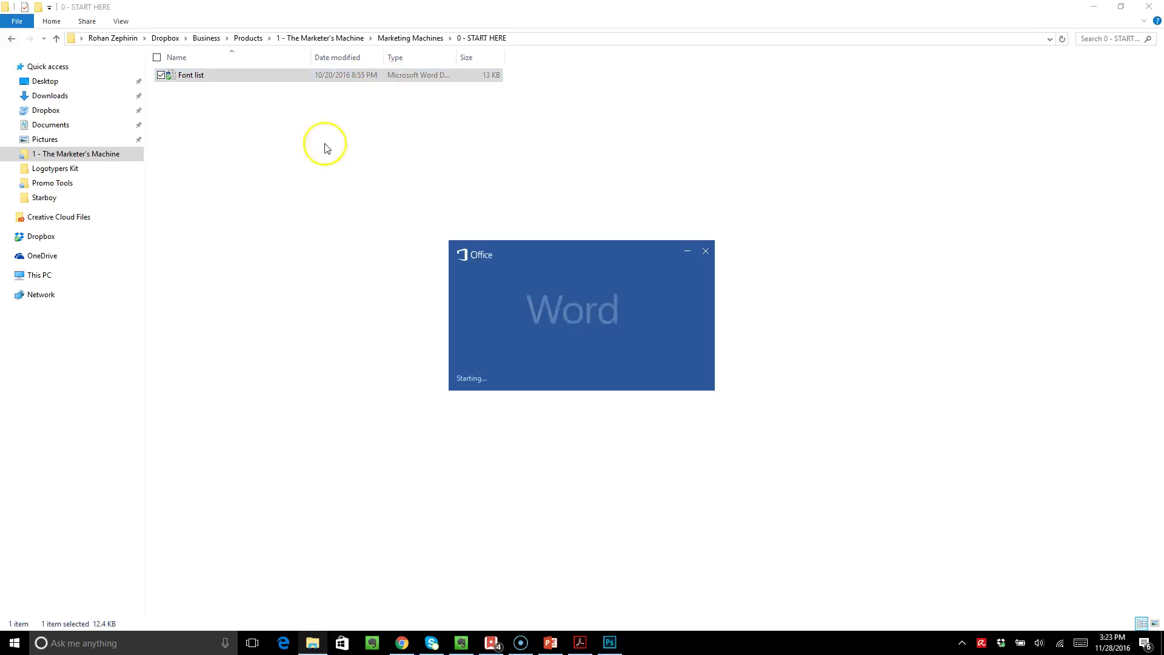
click(423, 43)
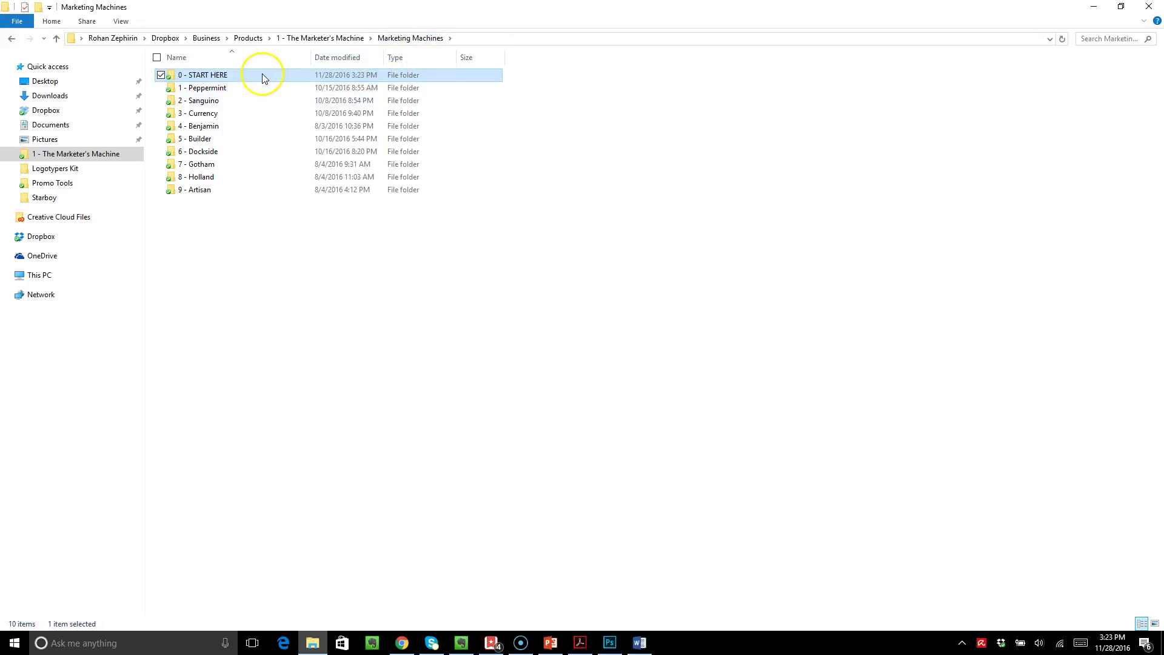
double_click(262, 78)
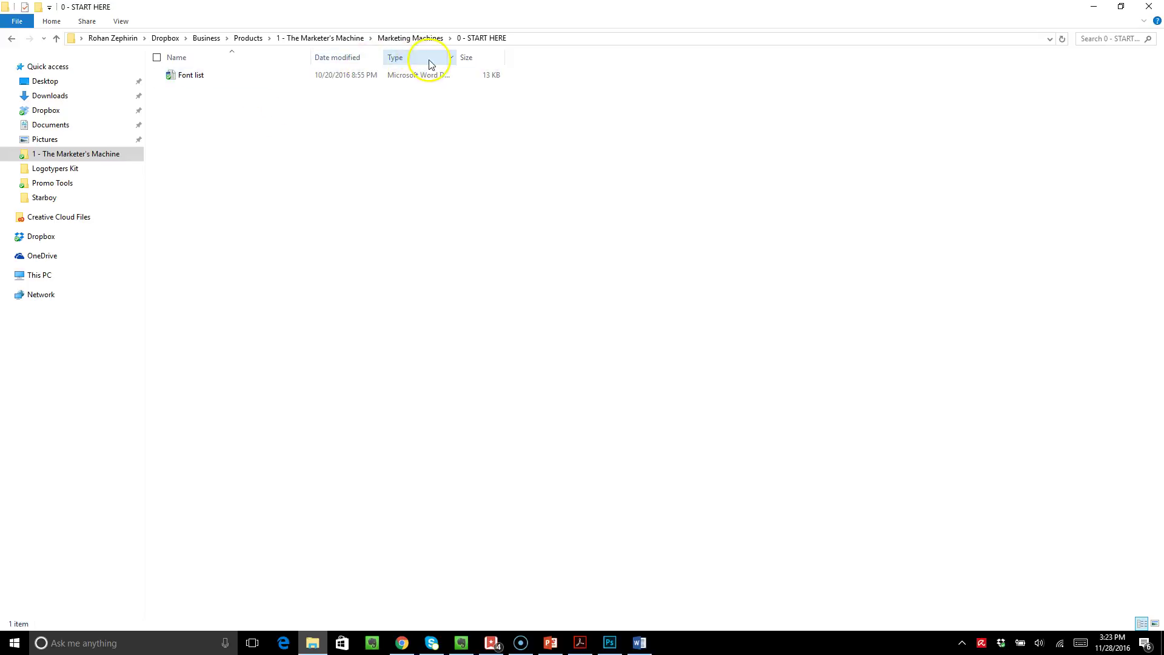
click(641, 652)
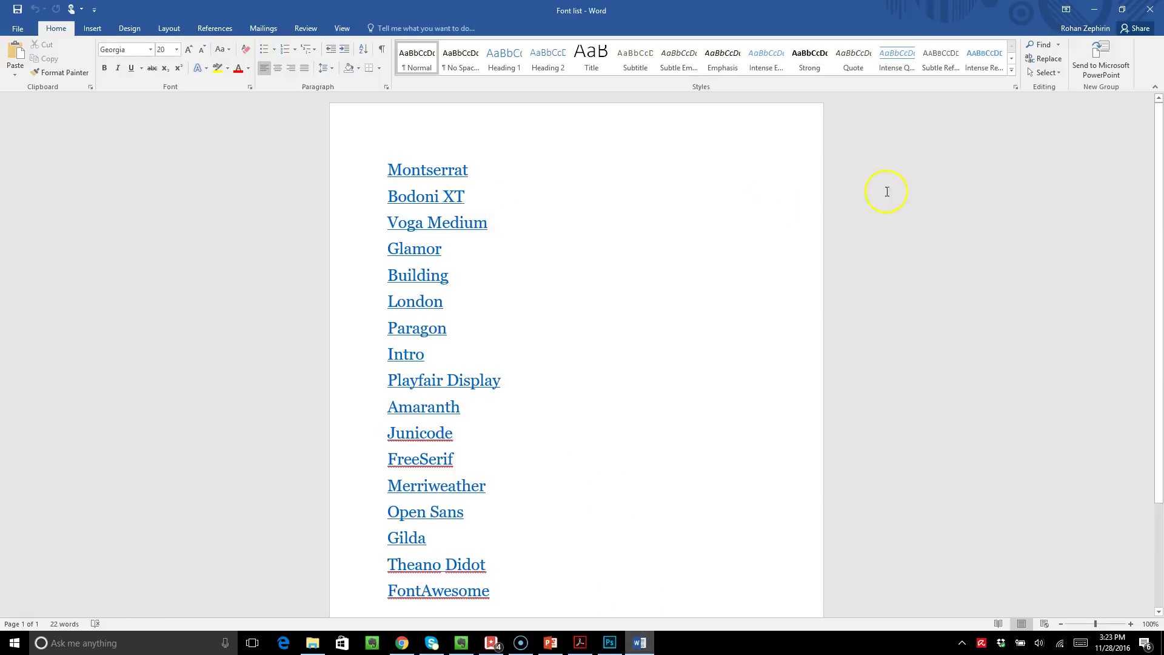
Step: Follow the Montserrat link in the font list, download the OTF package from Font Squirrel and open montserrat.zip
ctrl+click(421, 176)
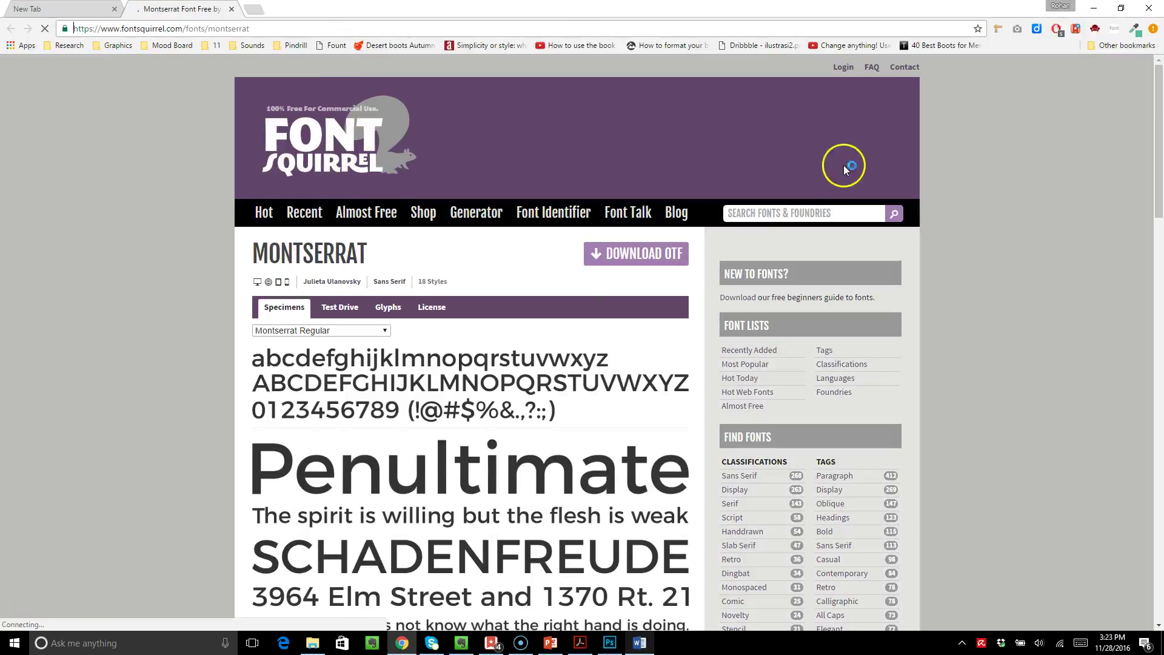
click(636, 259)
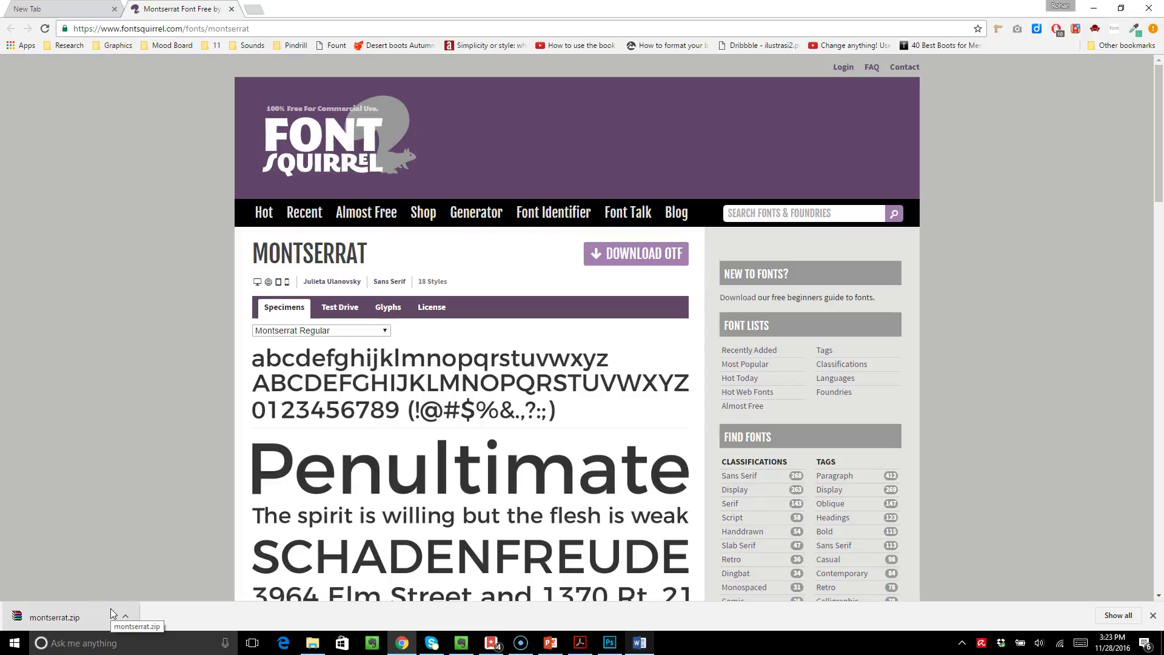
click(107, 613)
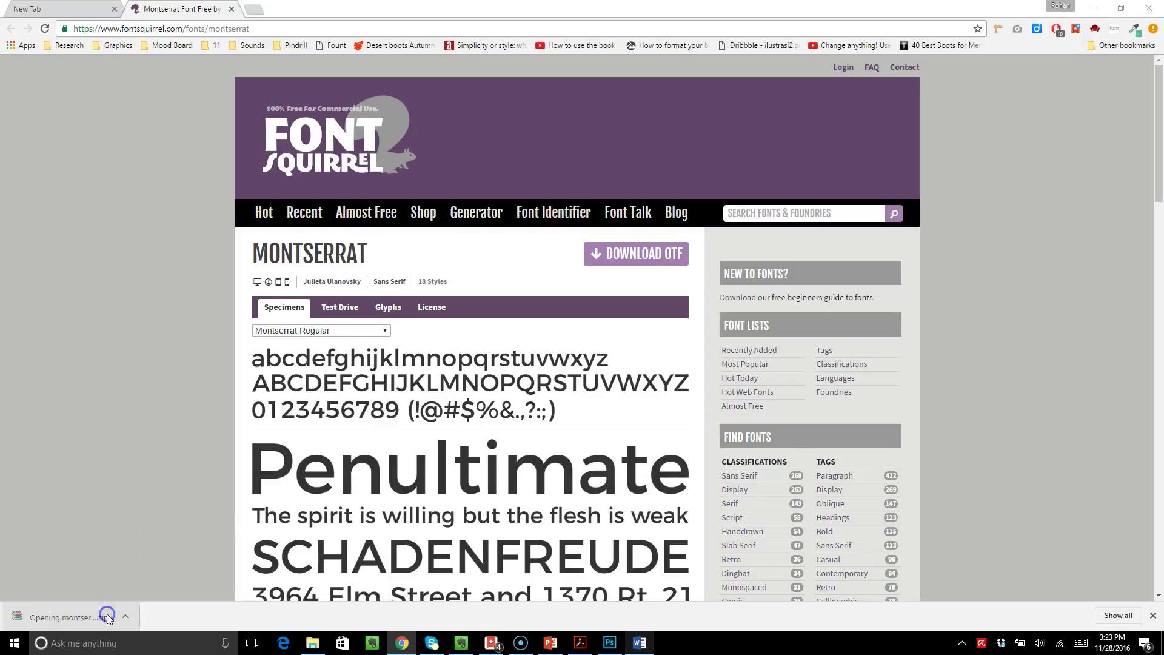
Step: Dismiss the WinRAR license reminder and minimize the other windows to leave the montserrat.zip archive over the desktop
click(1093, 8)
click(1090, 7)
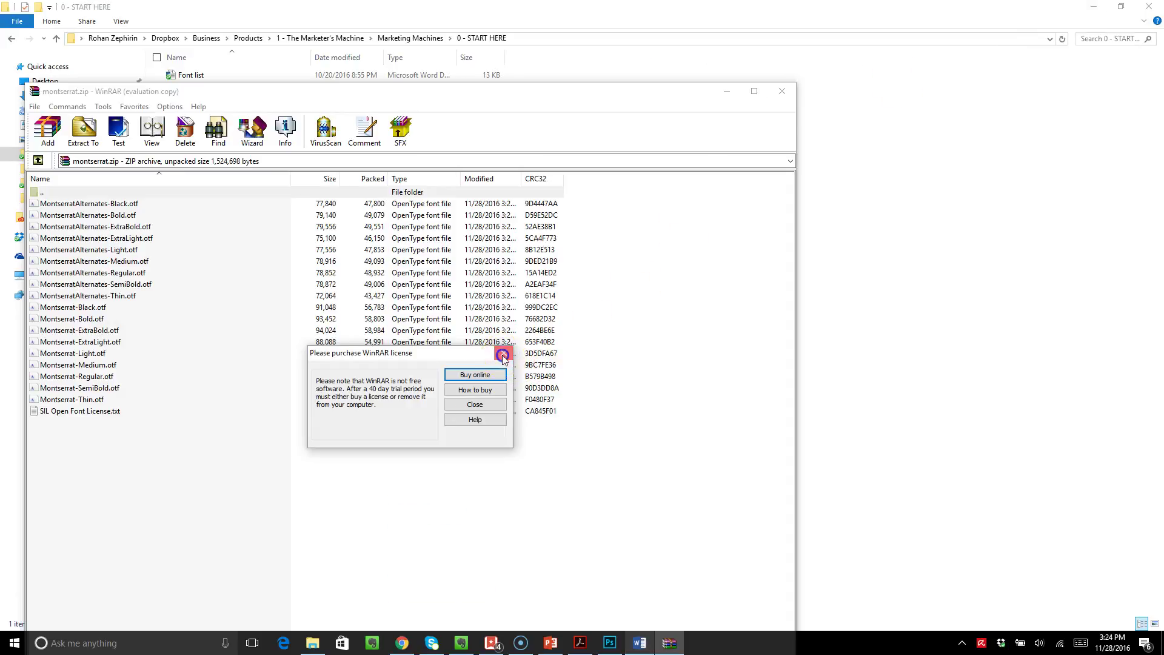
click(503, 353)
click(1096, 9)
click(1091, 7)
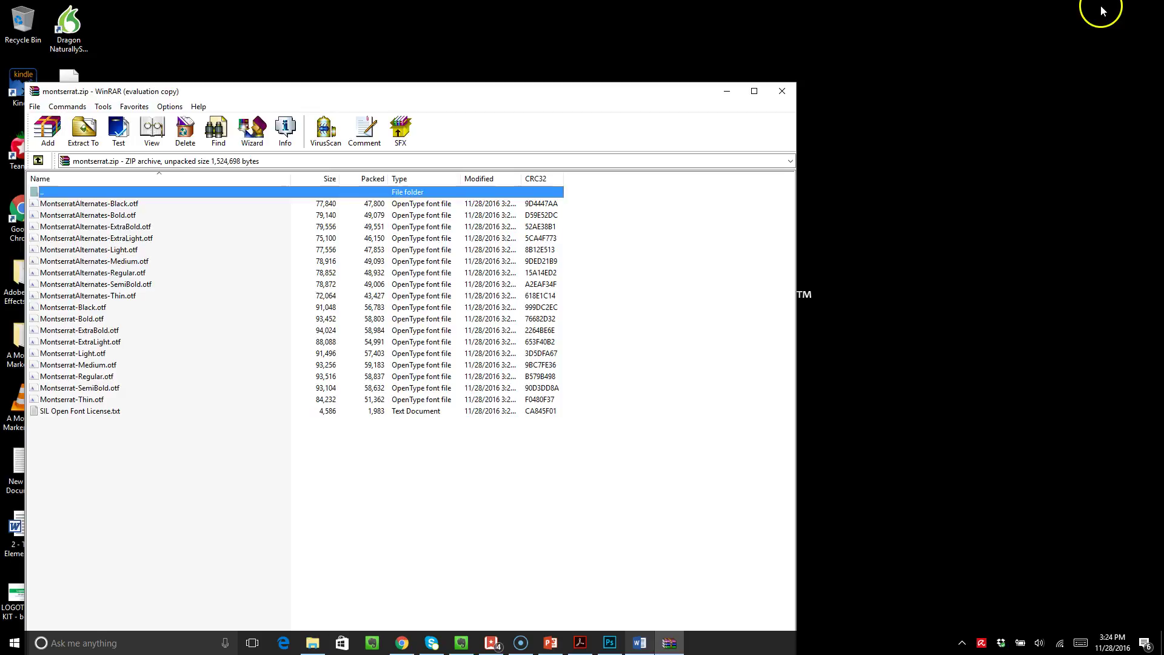
Step: Create a new folder on the desktop and extract all the Montserrat OTF files from the archive into it
click(908, 79)
right_click(908, 80)
mouse_move(819, 190)
click(698, 194)
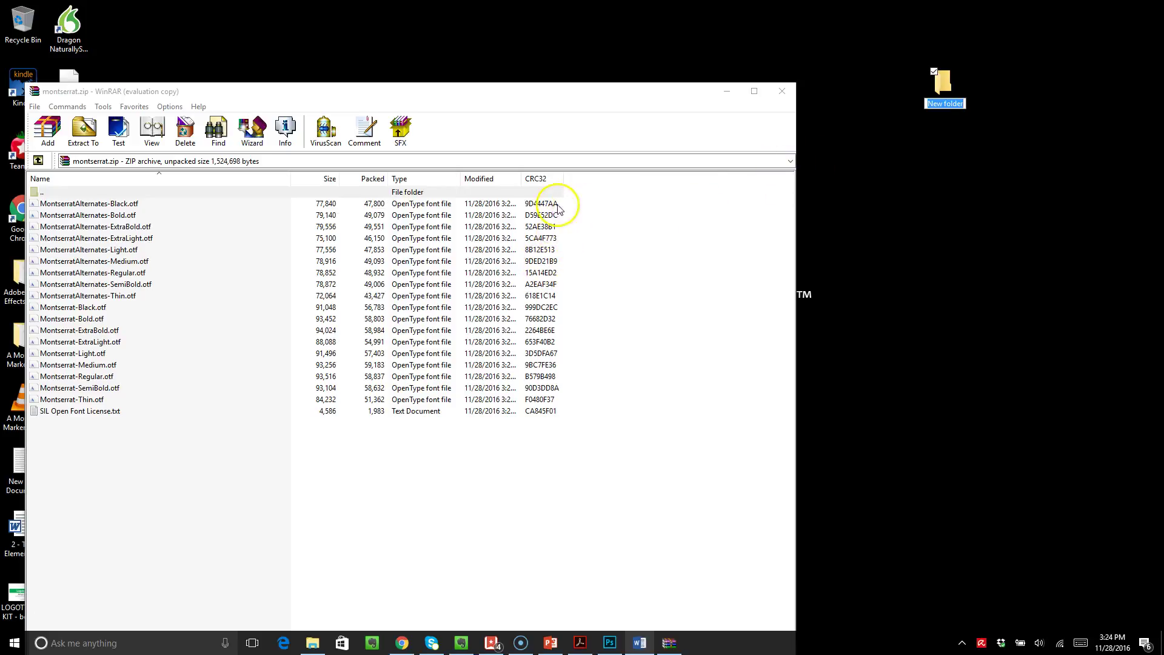
drag(566, 199, 137, 394)
drag(143, 263, 940, 92)
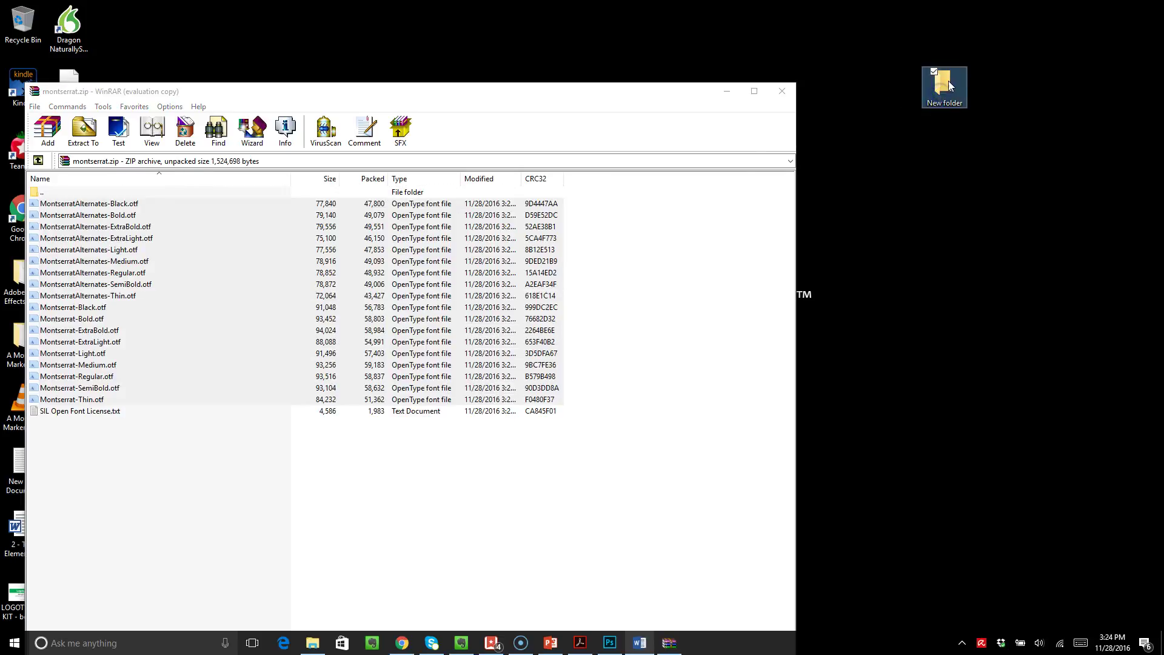
Step: Install all the extracted Montserrat fonts without replacing already installed ones, and close the font folder and archive windows
double_click(945, 88)
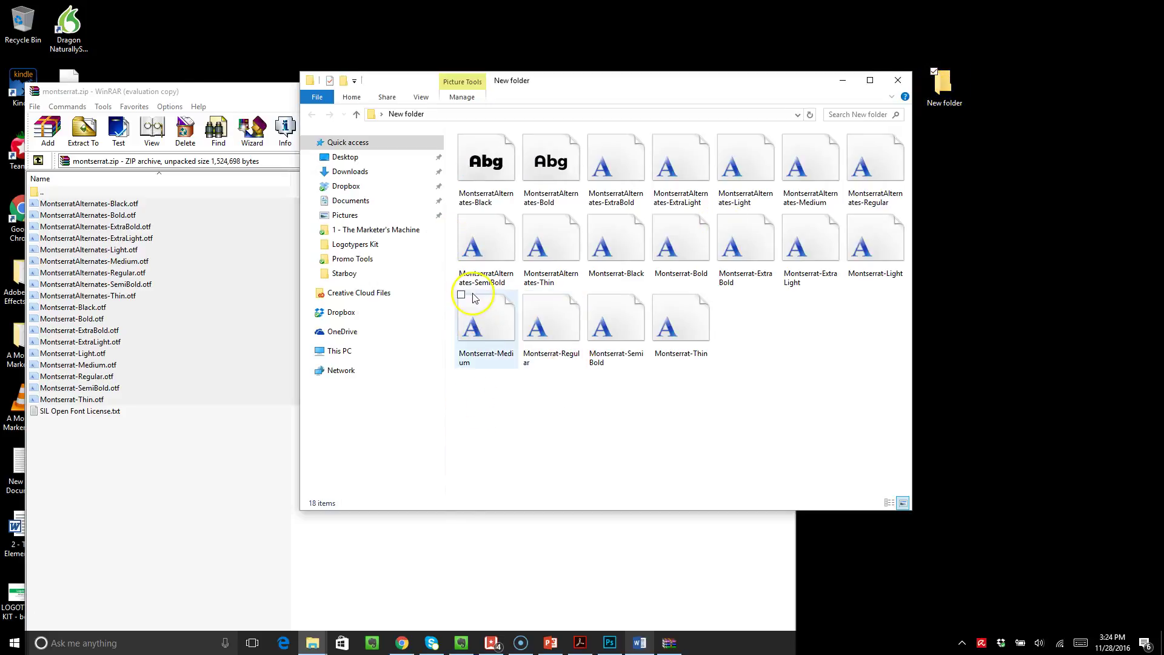
drag(478, 388, 876, 76)
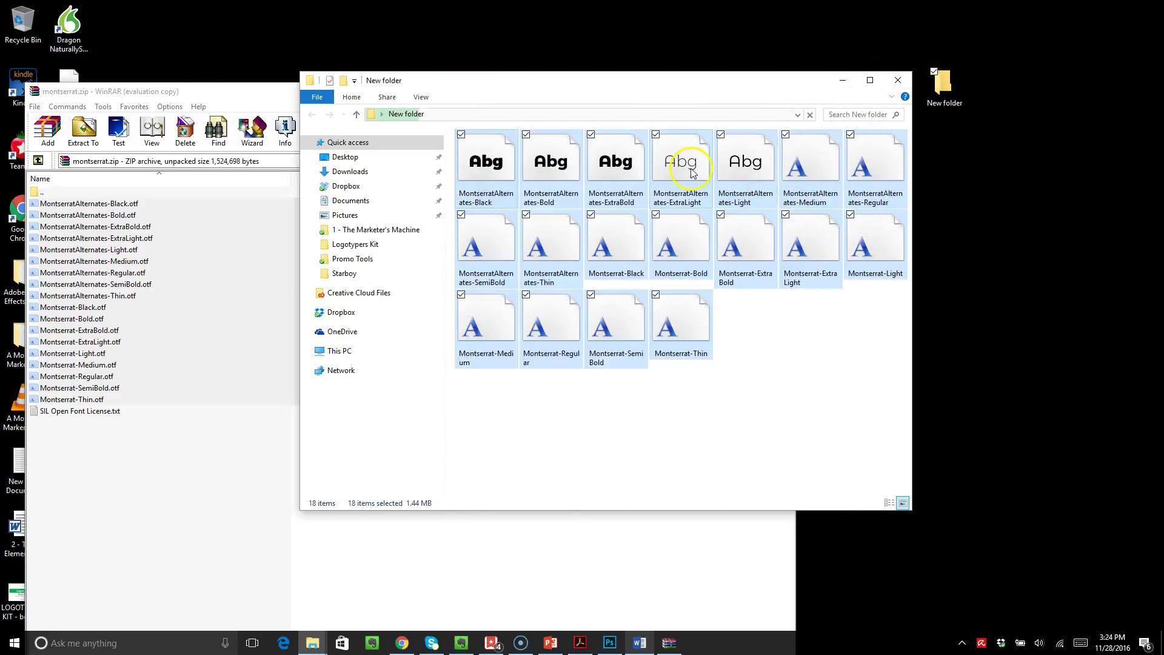
right_click(496, 172)
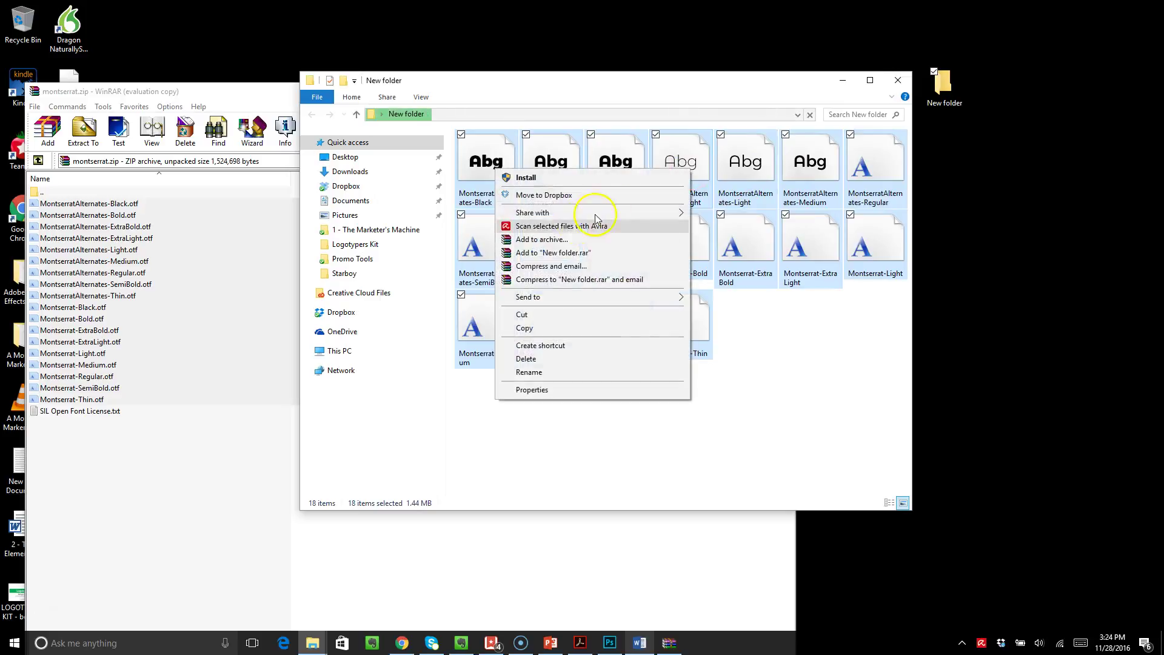
click(540, 180)
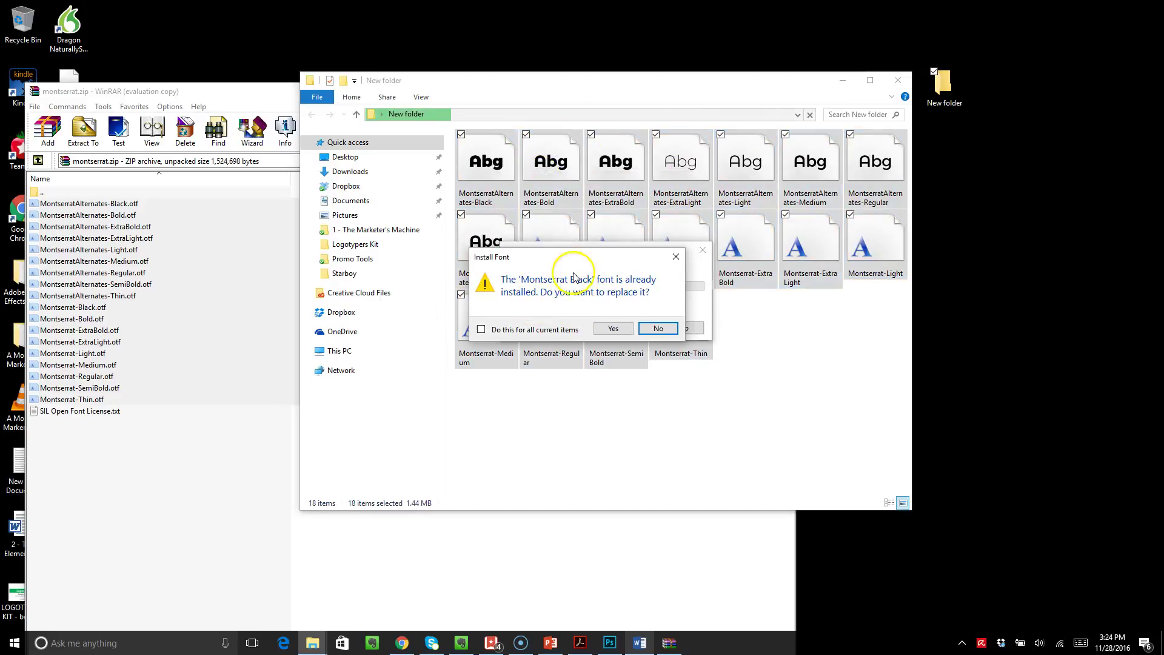
click(676, 258)
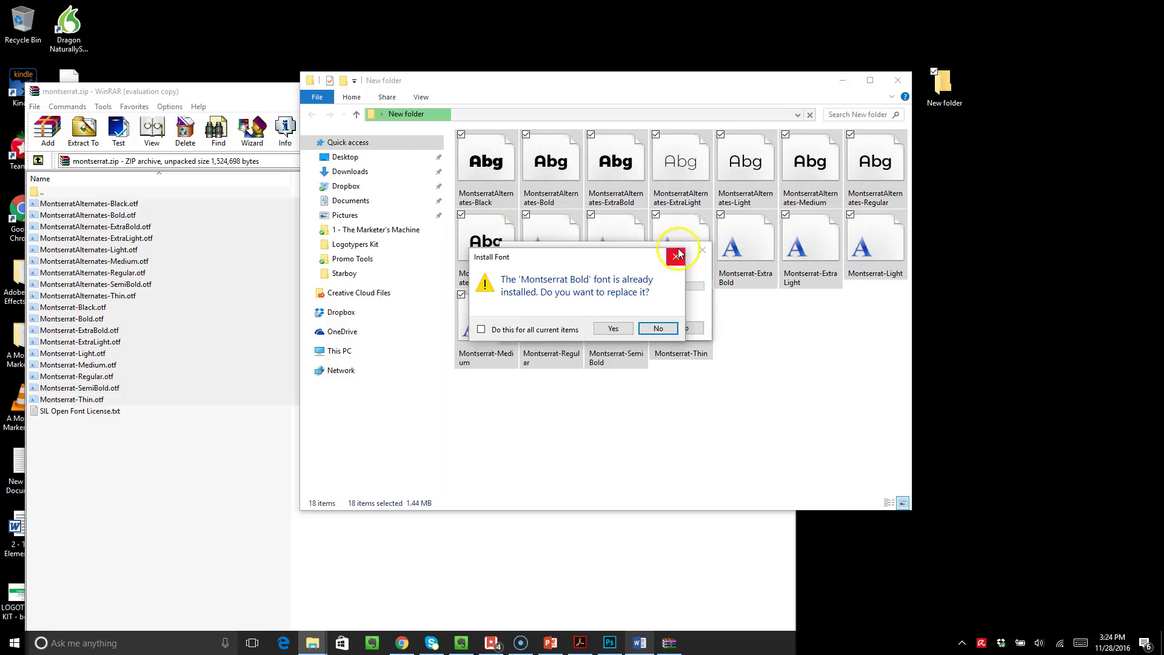
click(677, 258)
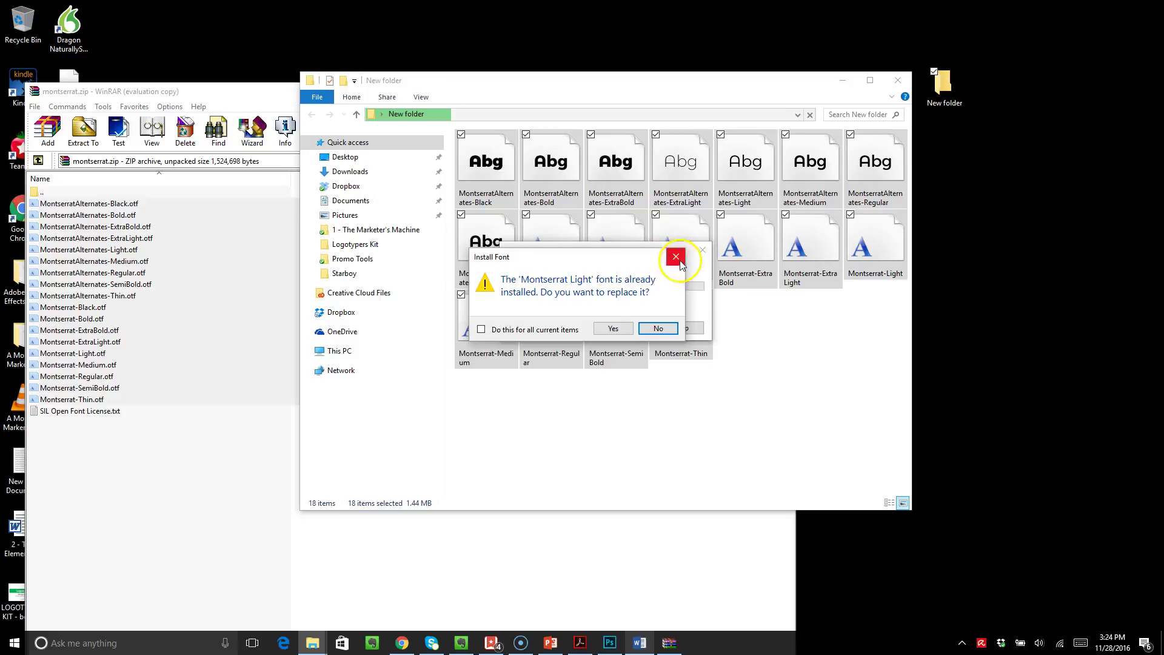
click(654, 330)
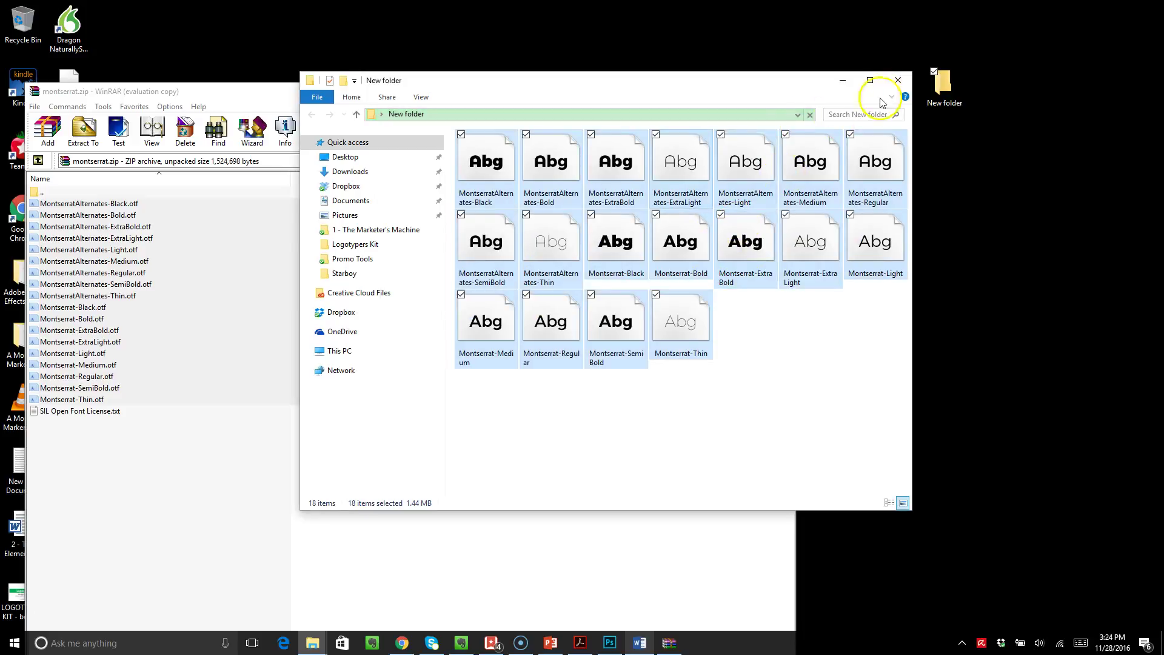
click(898, 80)
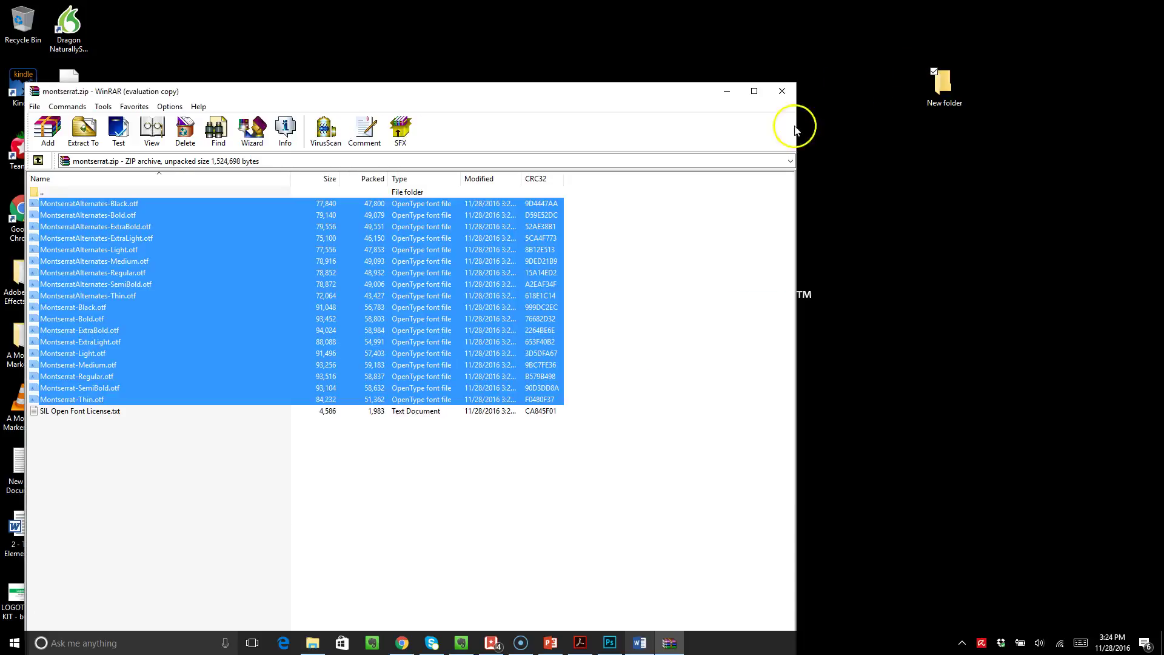
click(782, 92)
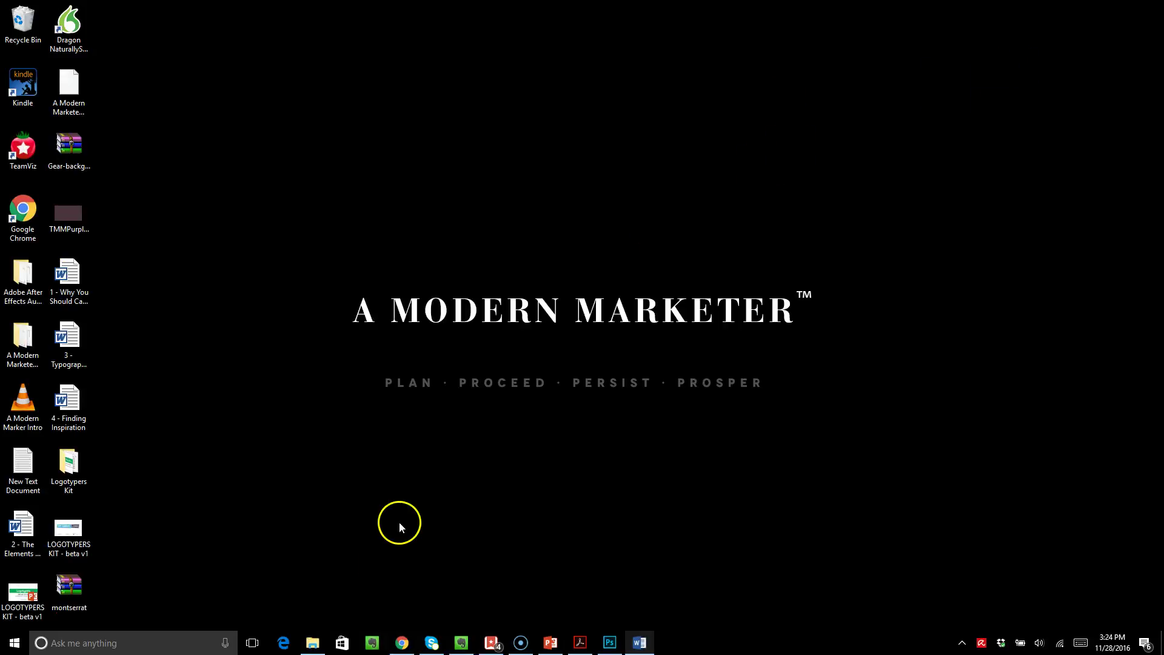
Step: Return to the Marketing Machines folder in File Explorer and open 1 - Peppermint to review its subfolders
click(320, 641)
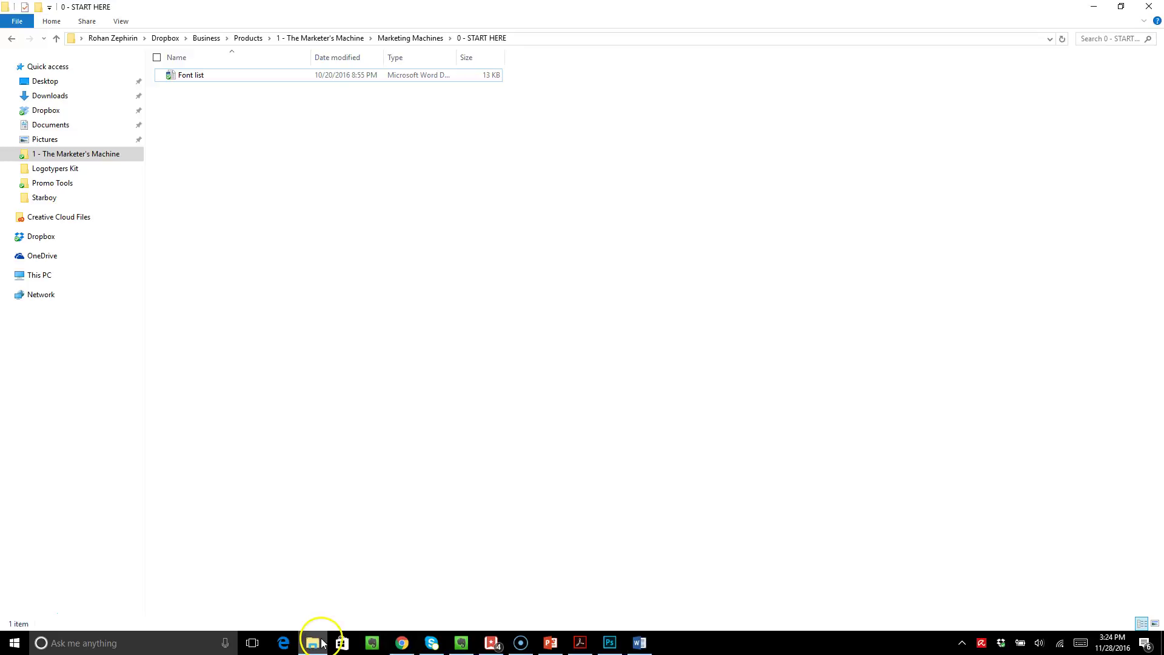
click(394, 38)
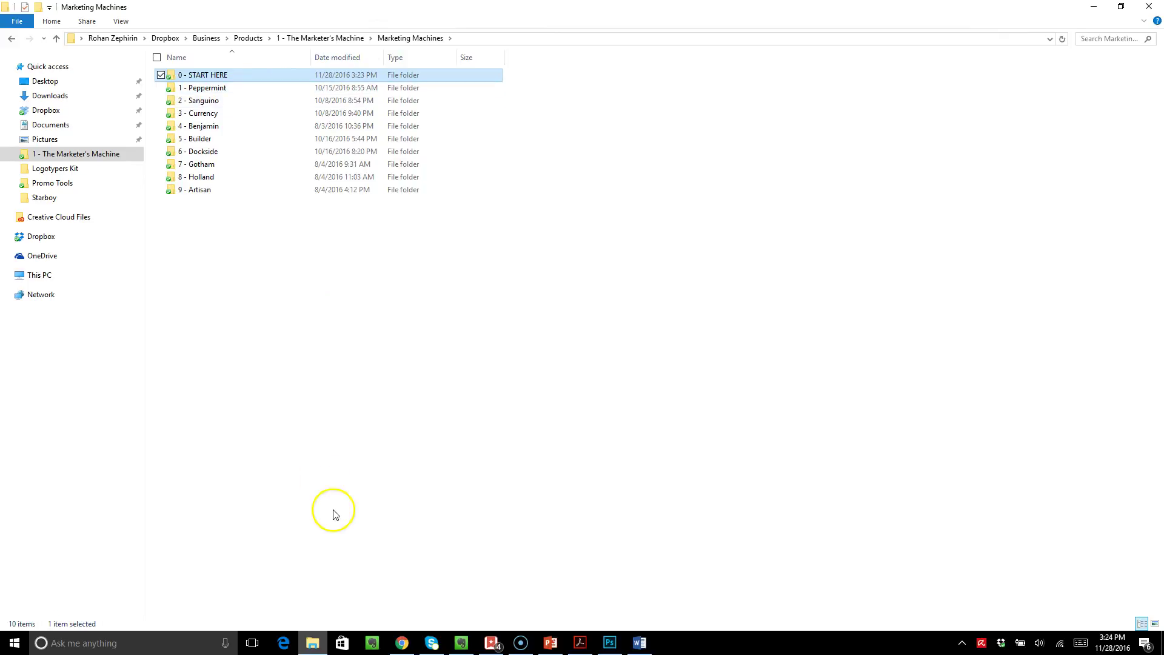
double_click(349, 88)
key(ctrl+a)
click(285, 174)
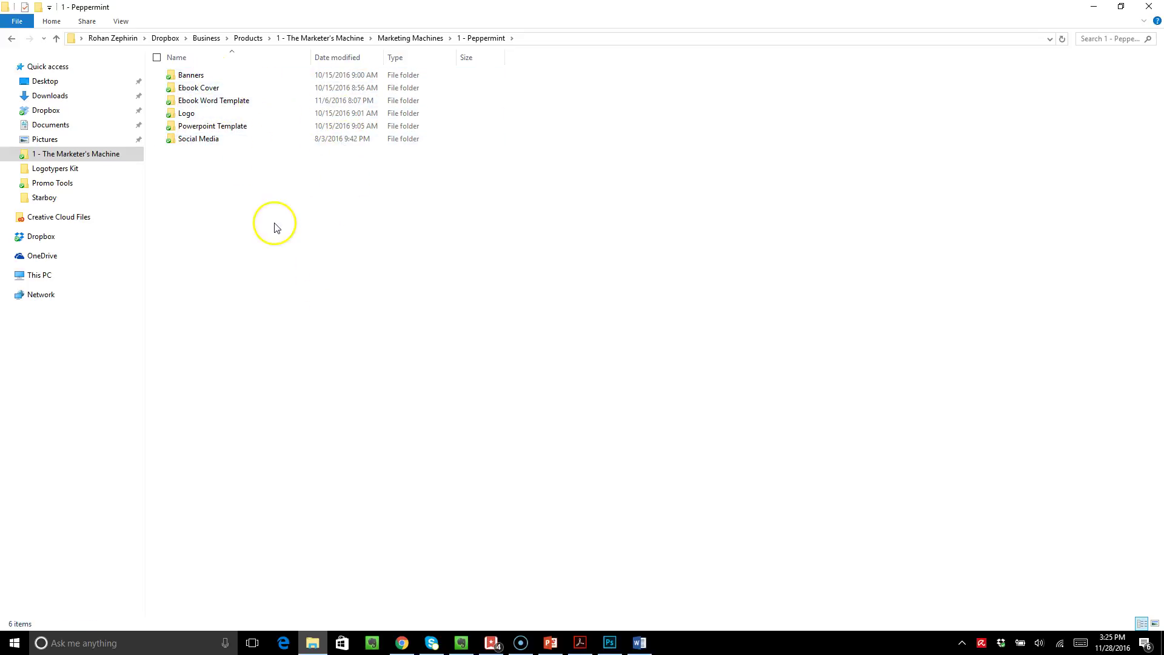
key(ctrl+a)
click(318, 342)
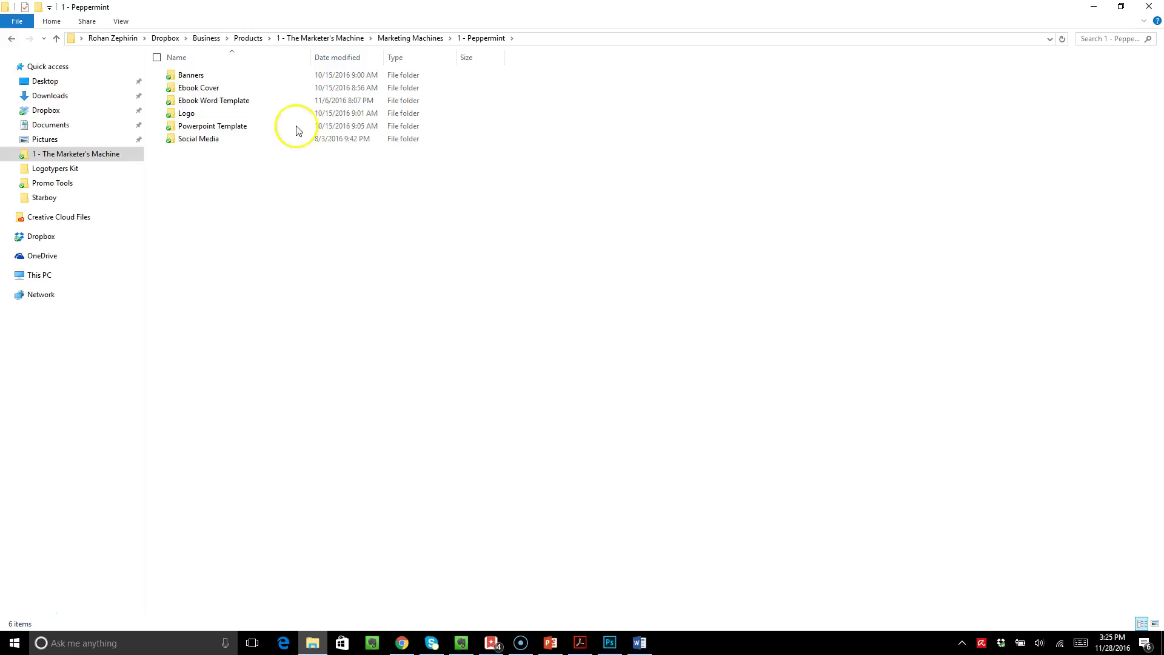
Step: Open the Photoshop subfolder inside Peppermint's Banners folder
double_click(299, 78)
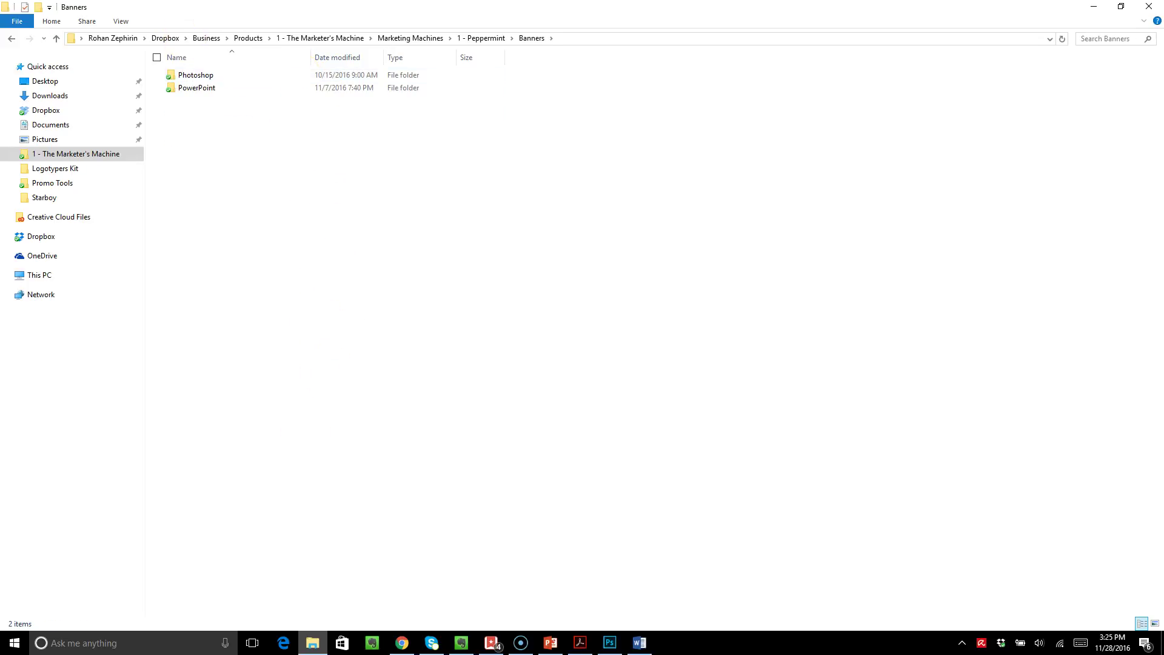
key(ctrl+a)
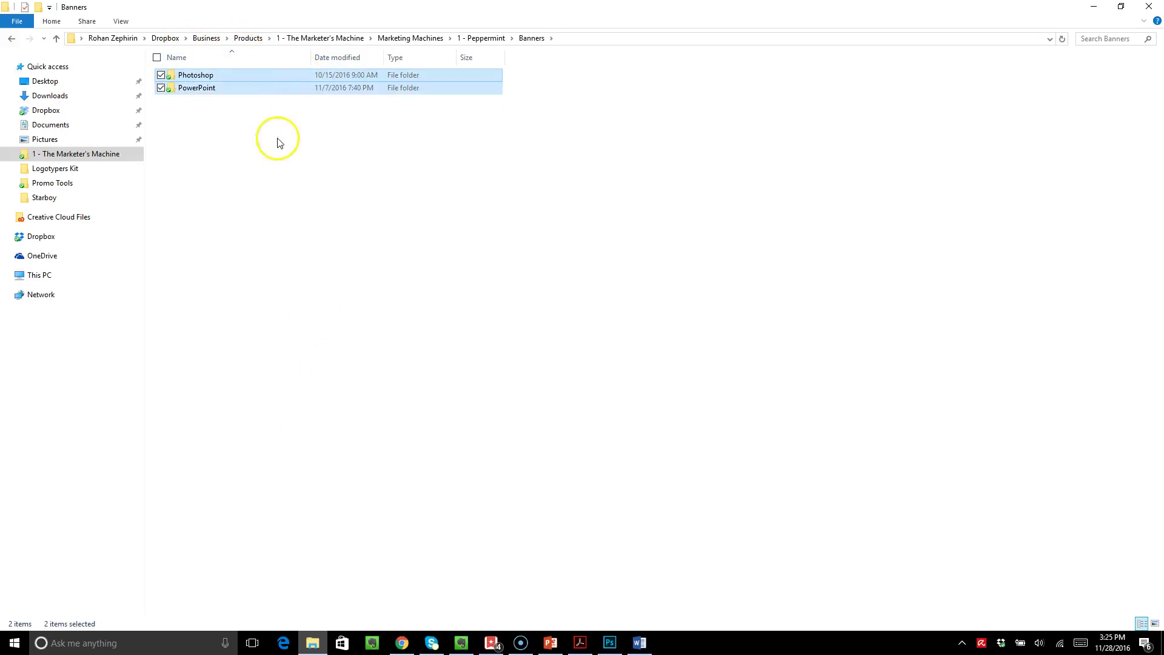
click(478, 38)
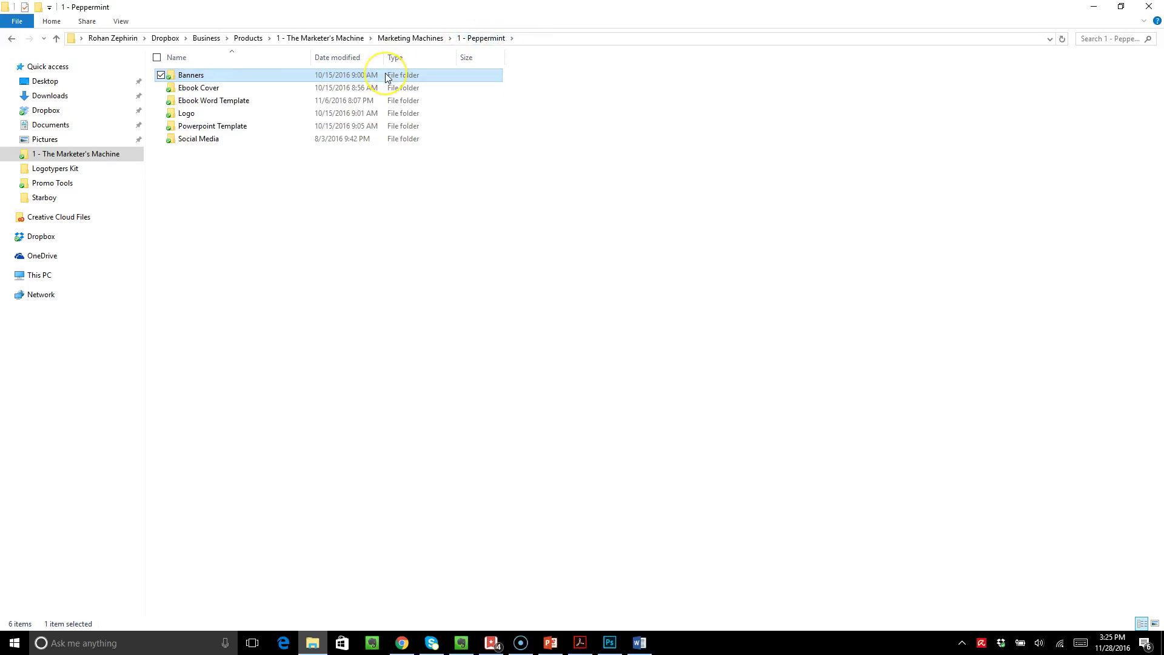
double_click(386, 76)
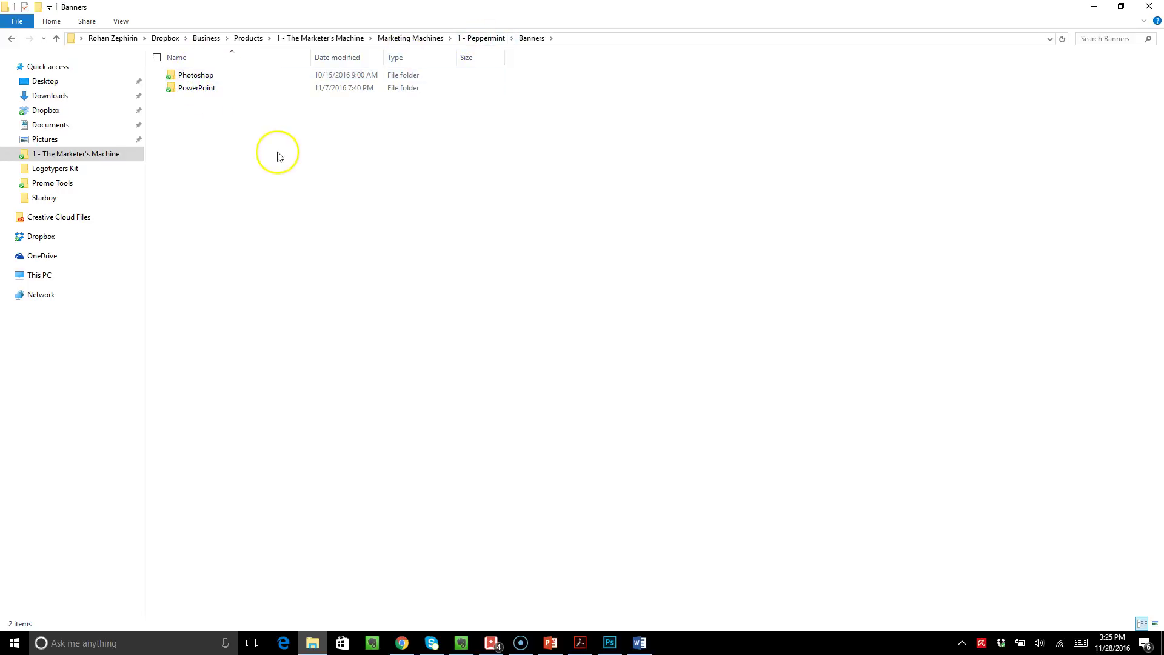
click(300, 82)
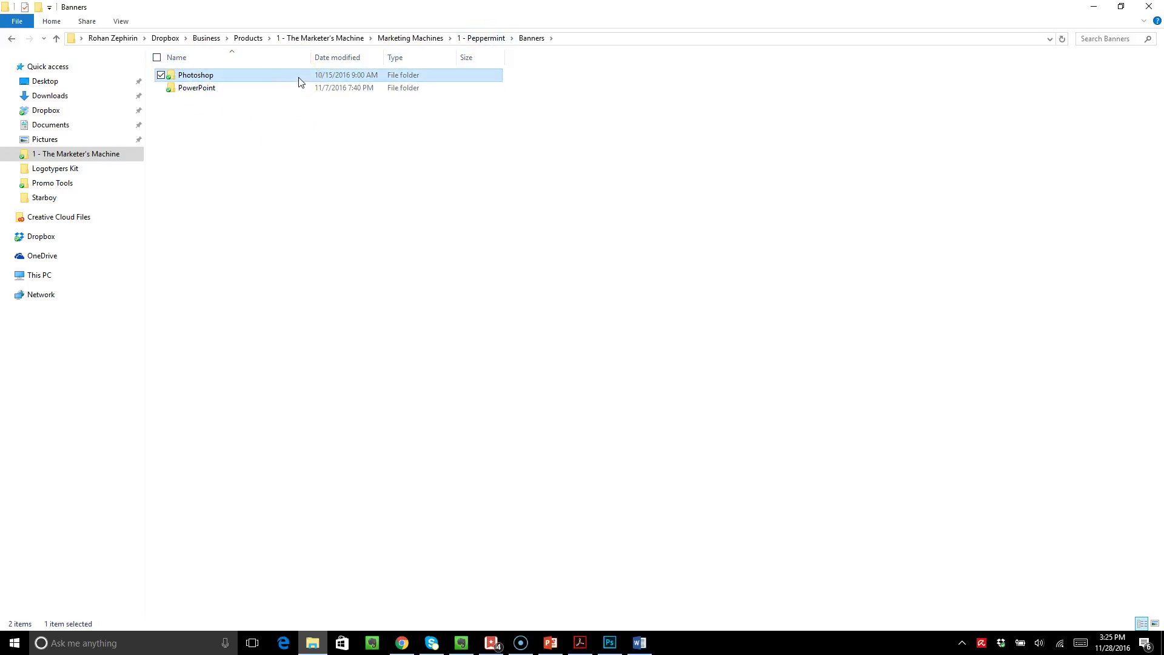
double_click(300, 82)
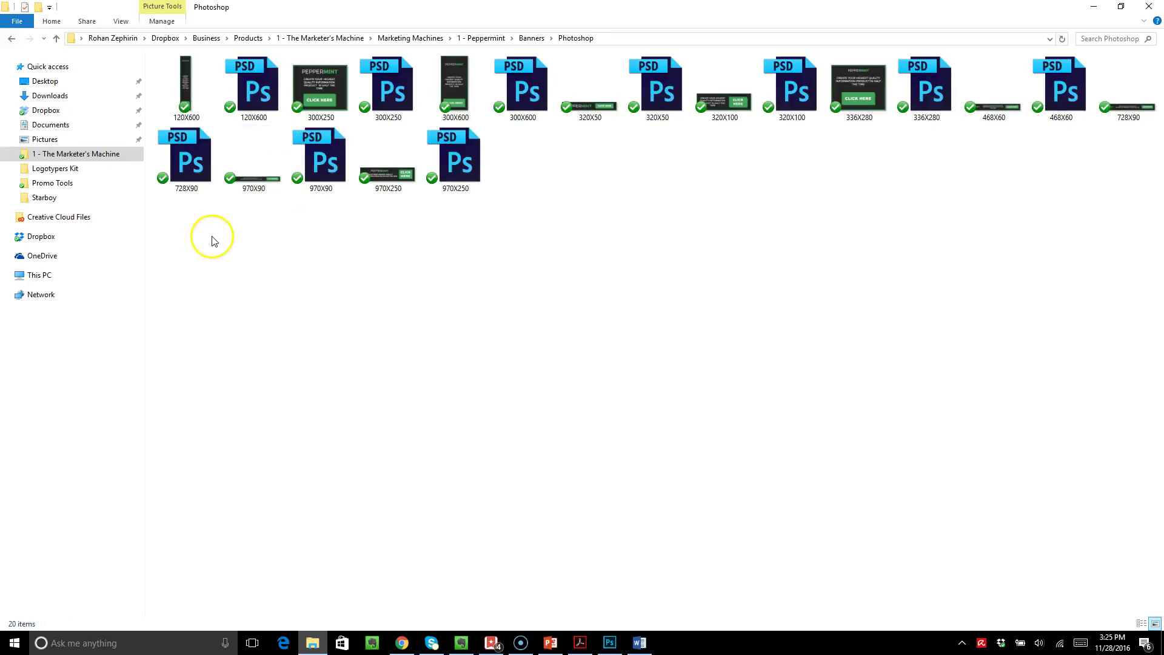
Step: Preview the 970X250 banner image, close it, and open the 970X250 PSD in Photoshop without creating a new library
double_click(397, 159)
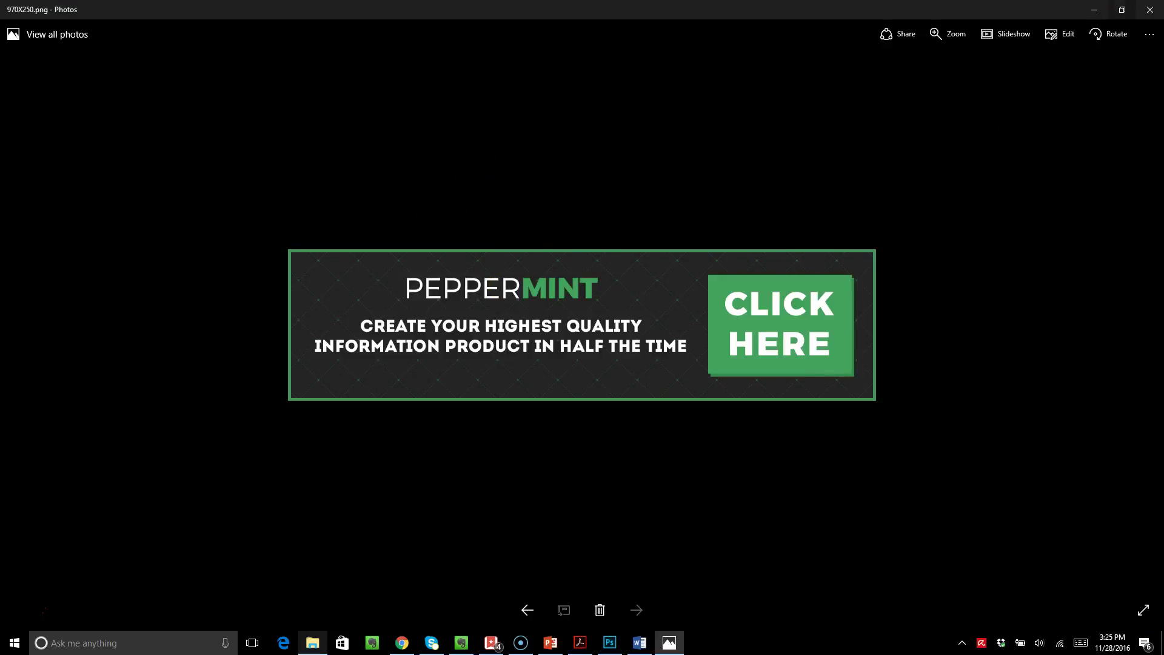
click(1149, 9)
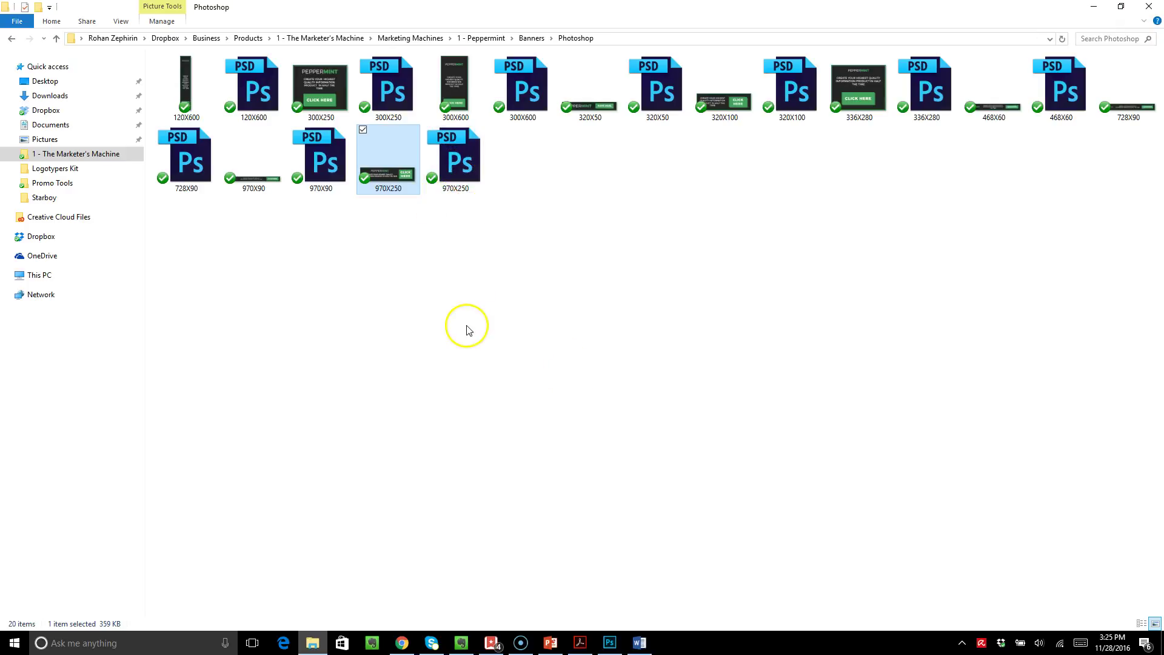
double_click(455, 156)
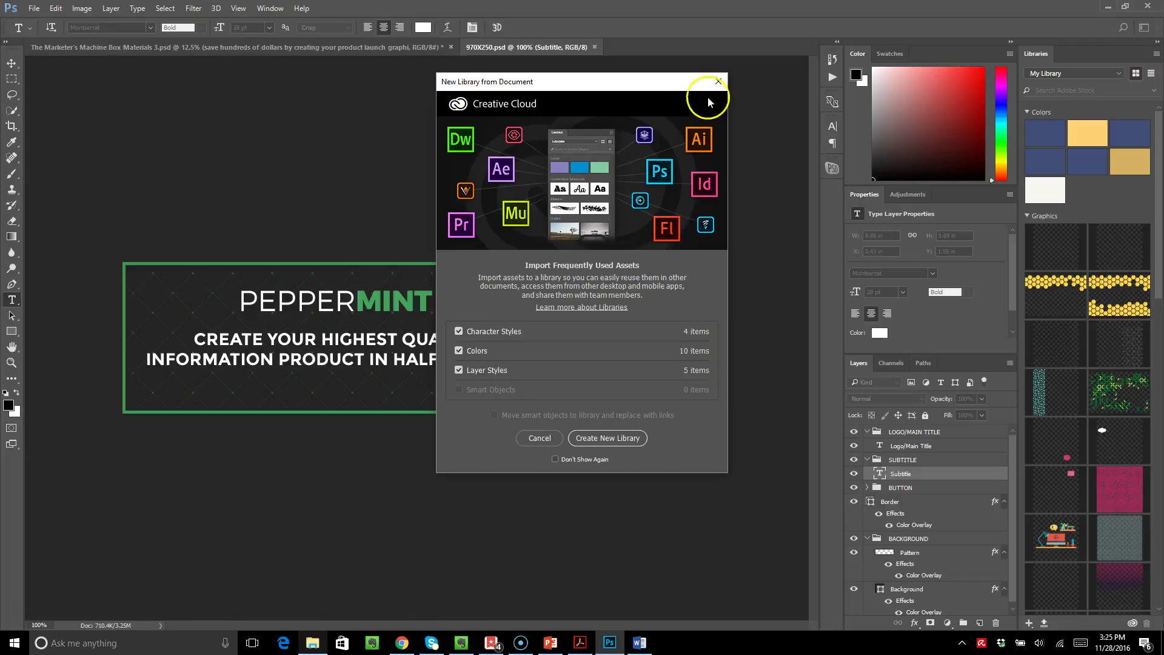
click(716, 82)
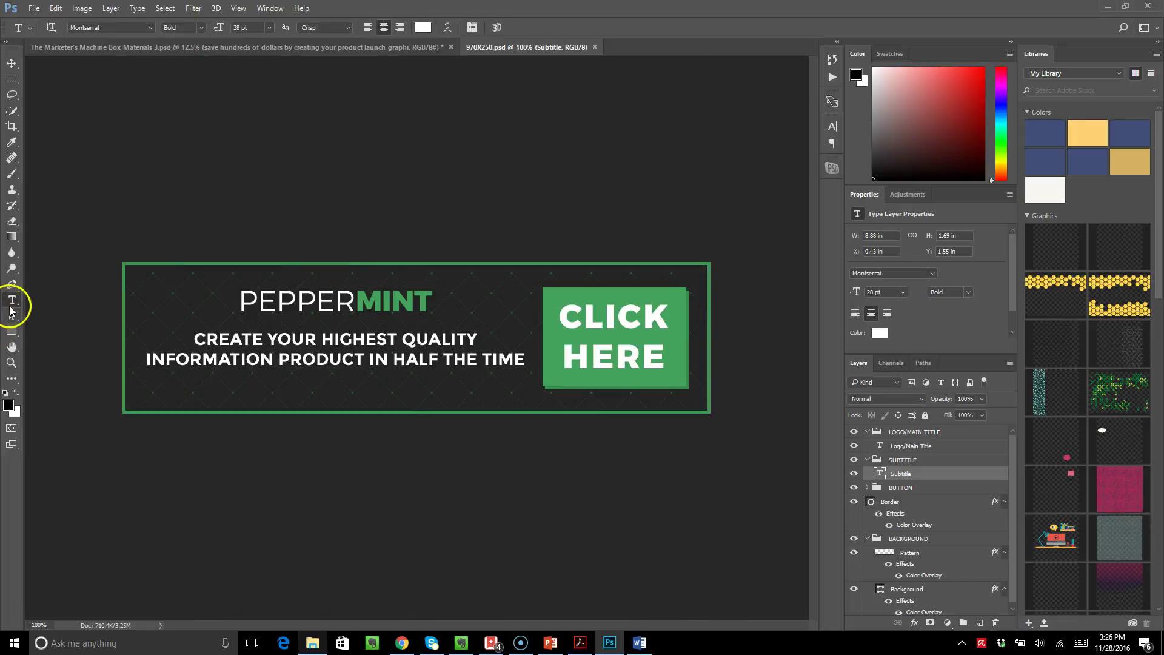
Step: Replace "PEPPER" in the banner's main title with "SUPER" using the Horizontal Type tool
click(11, 62)
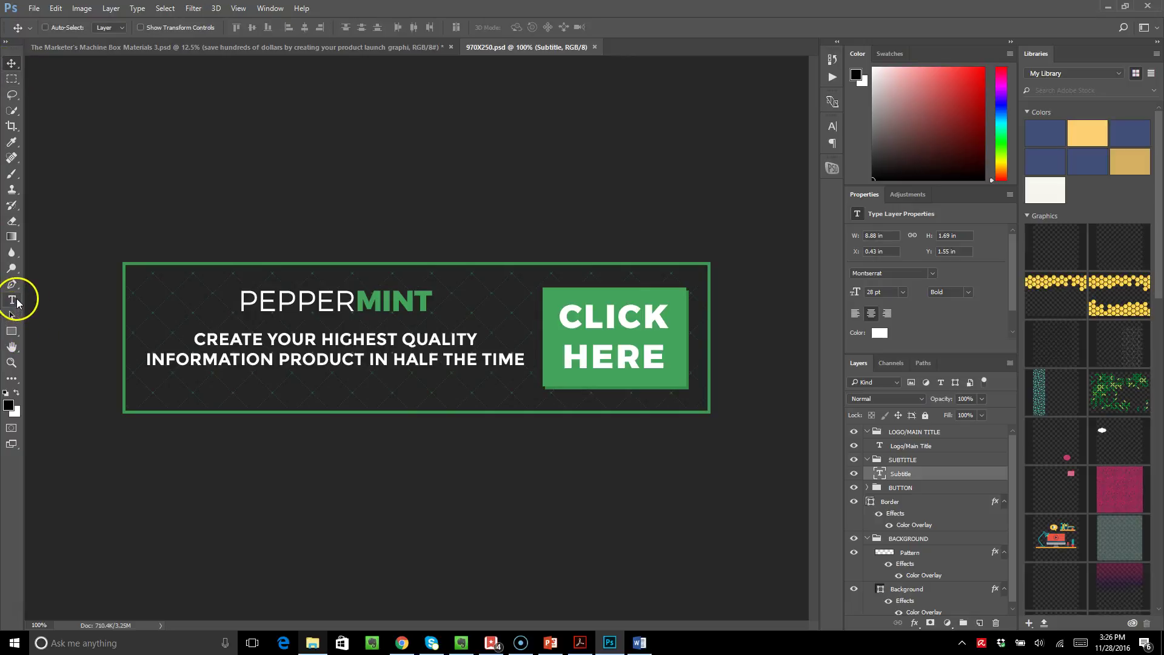
click(12, 300)
click(277, 278)
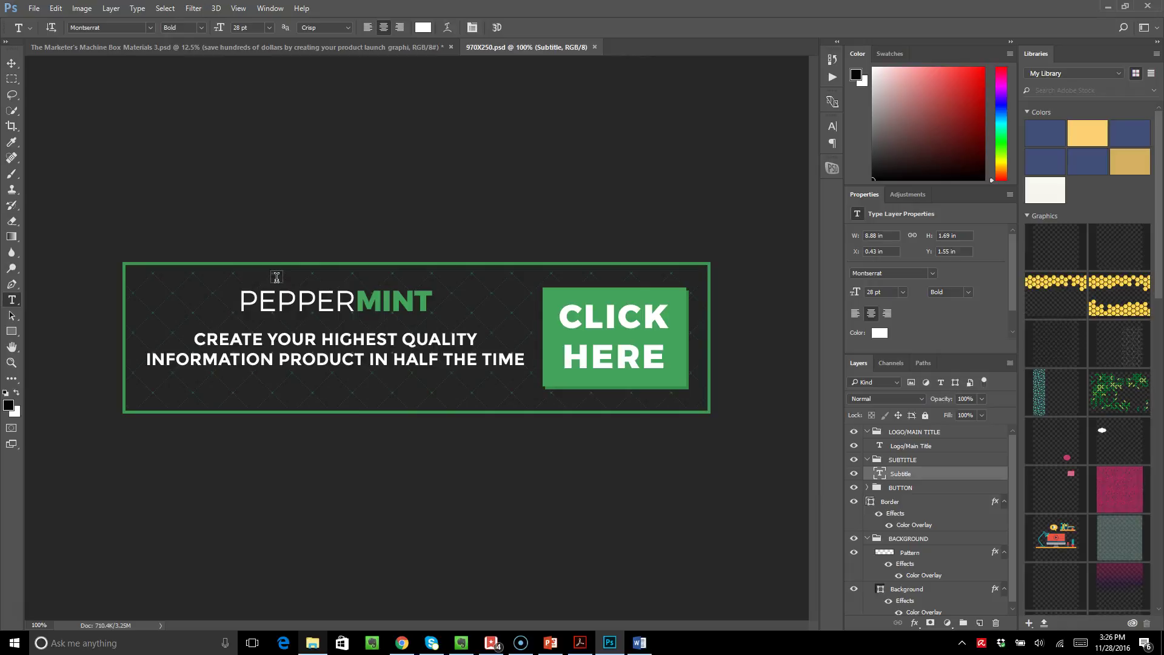
right_click(16, 301)
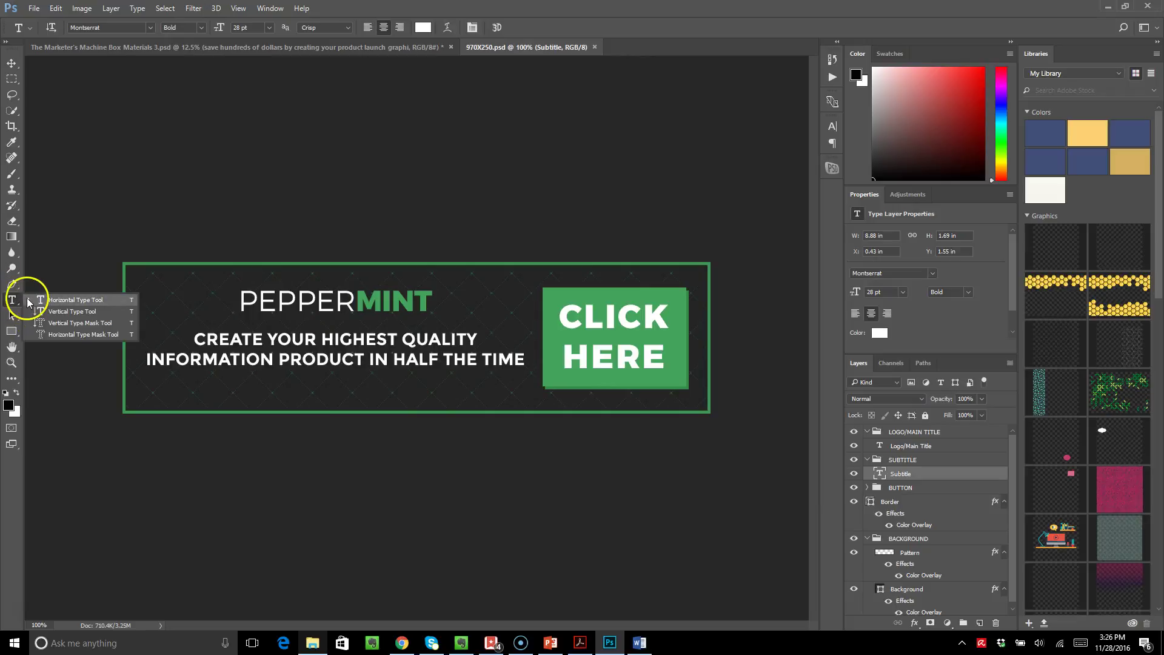
click(314, 303)
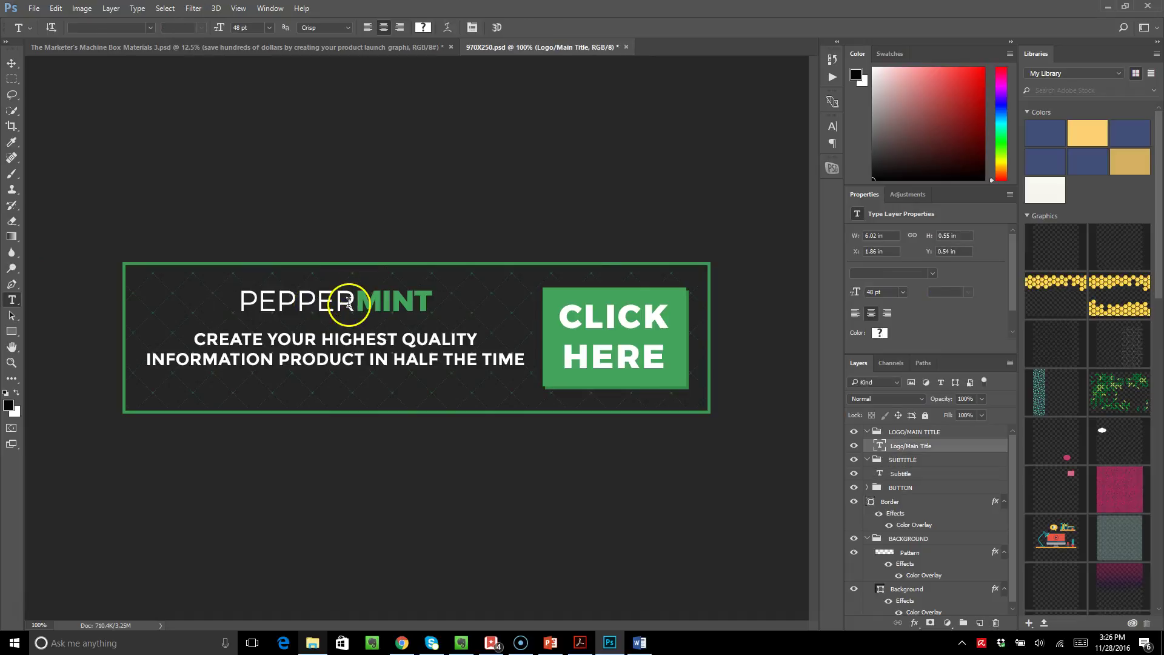
drag(356, 297, 462, 292)
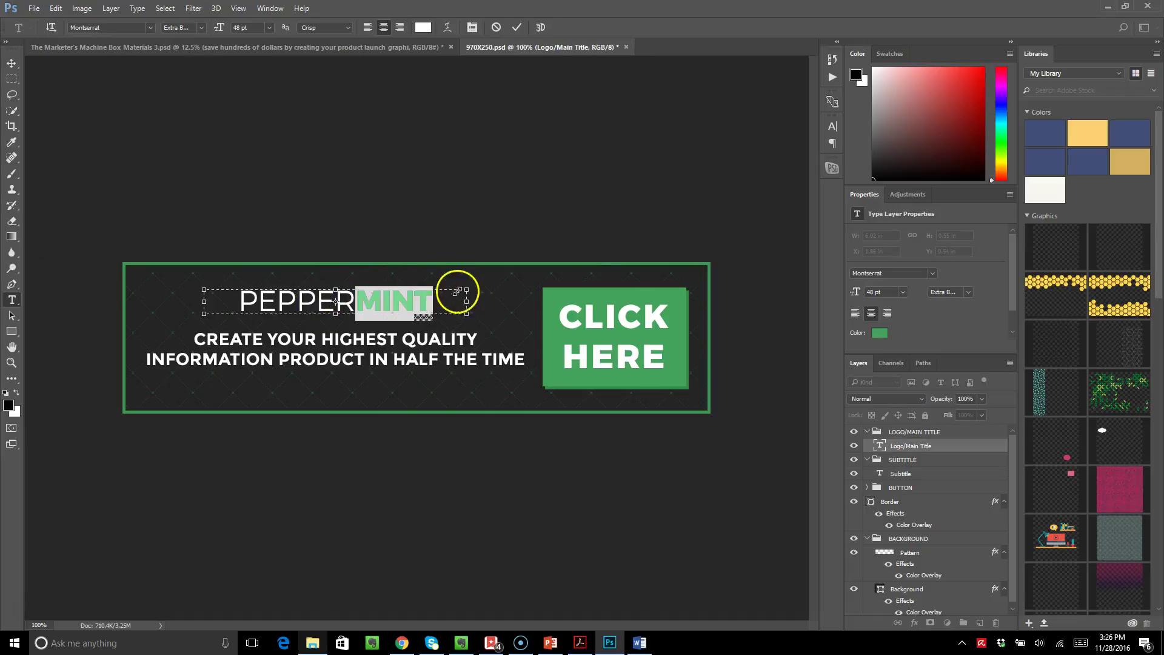
click(320, 298)
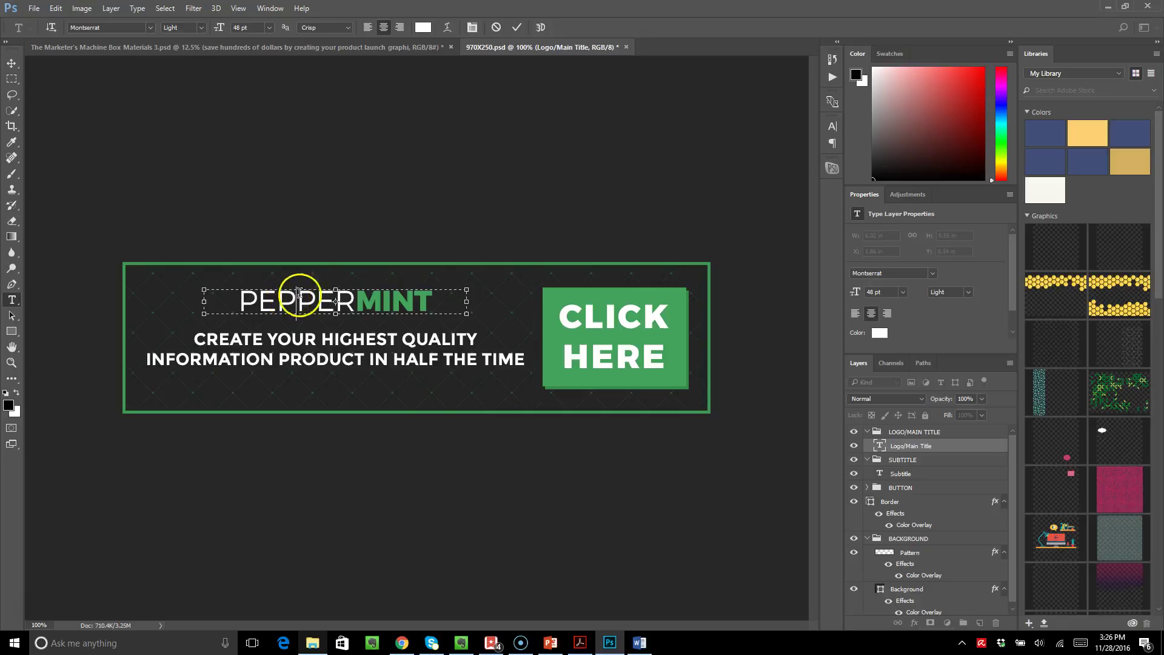
click(365, 302)
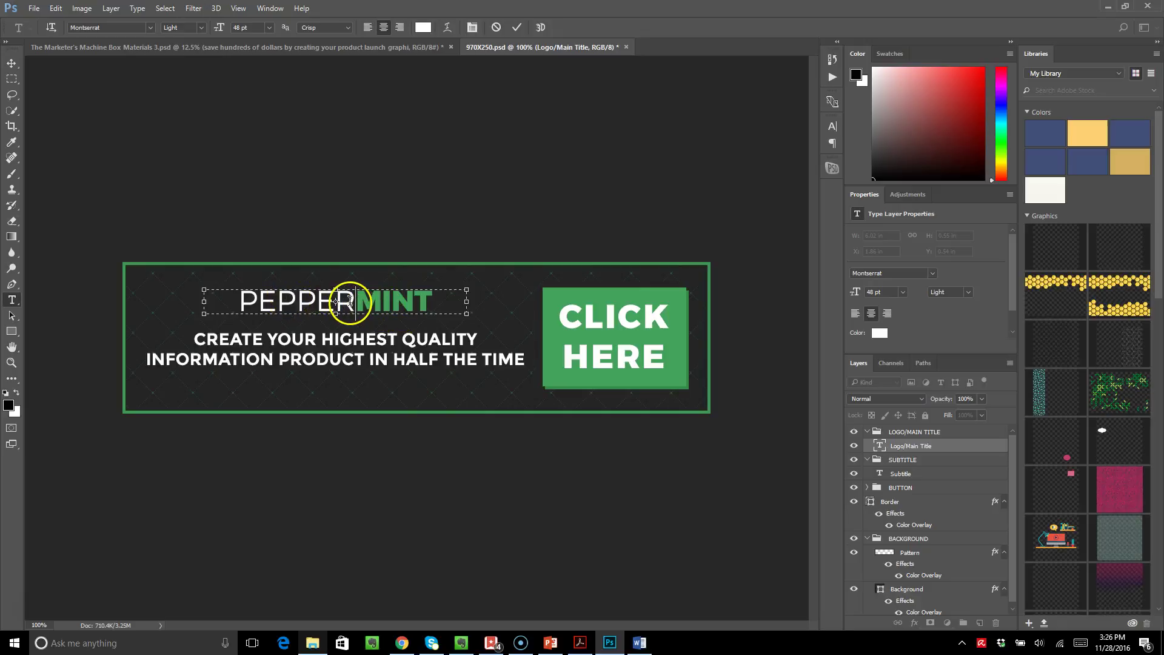
drag(354, 300, 240, 299)
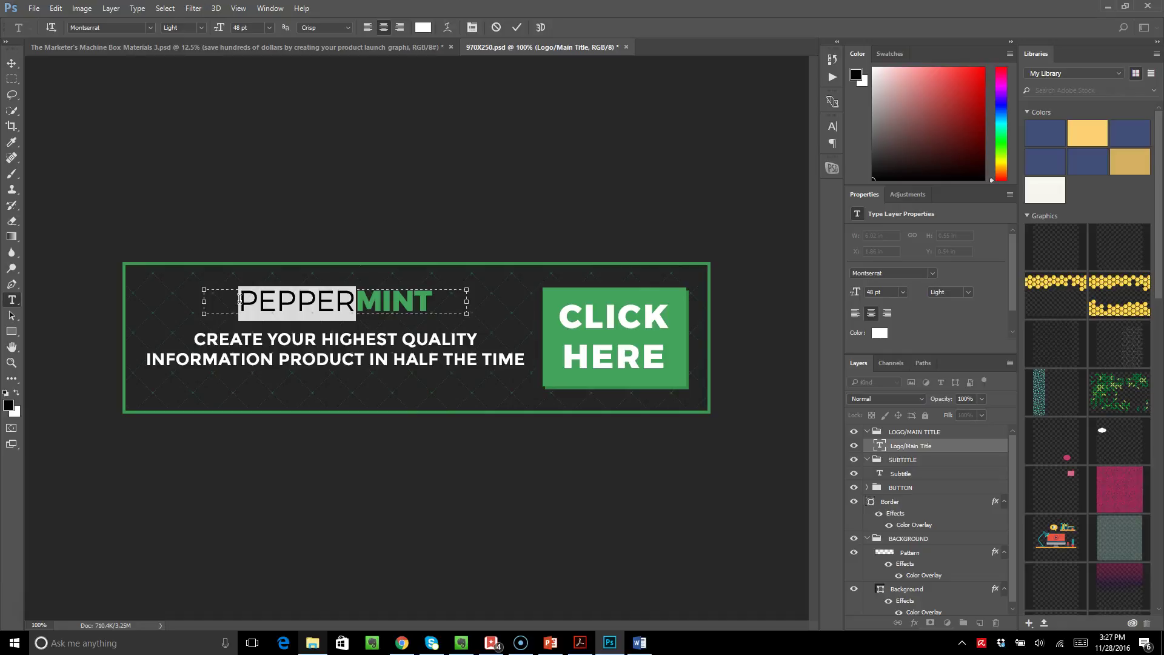
text(SUP)
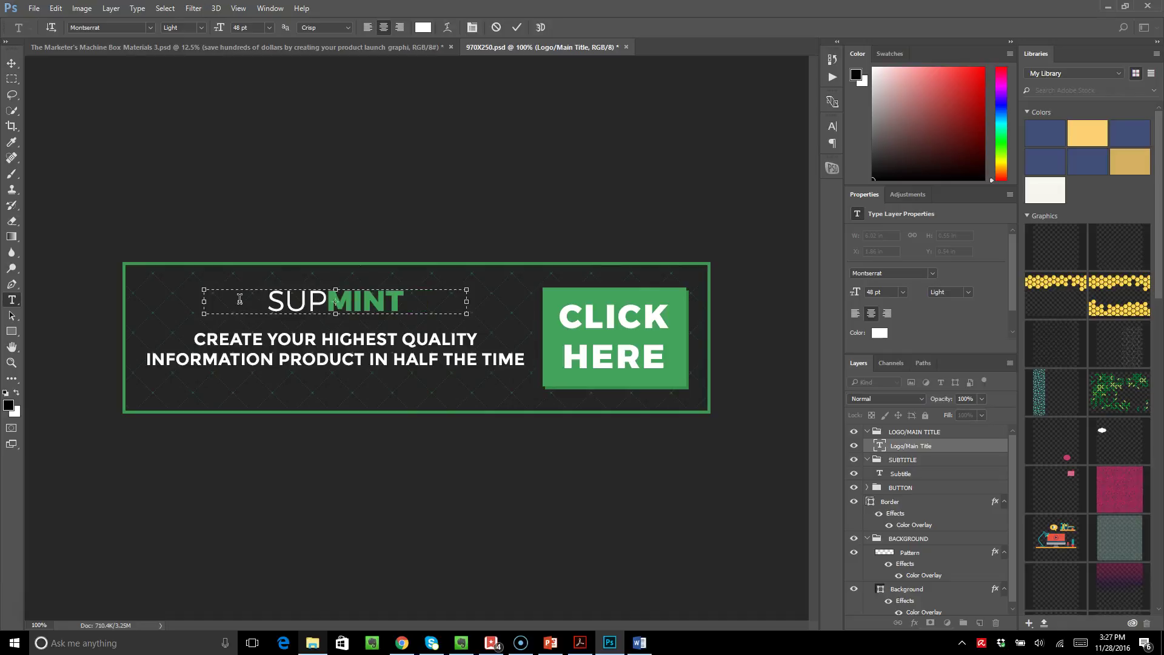
text(ER)
Step: Replace the green "MINT" part of the main title with "AFFILIATE"
drag(347, 302, 469, 301)
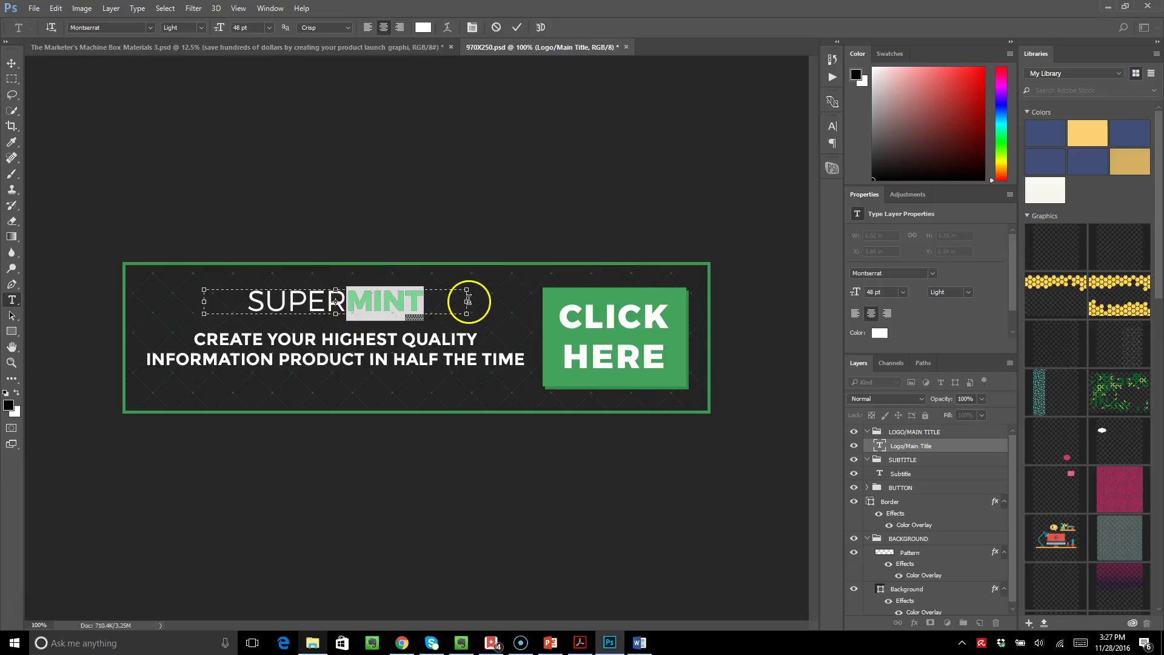
text(AFILIATE)
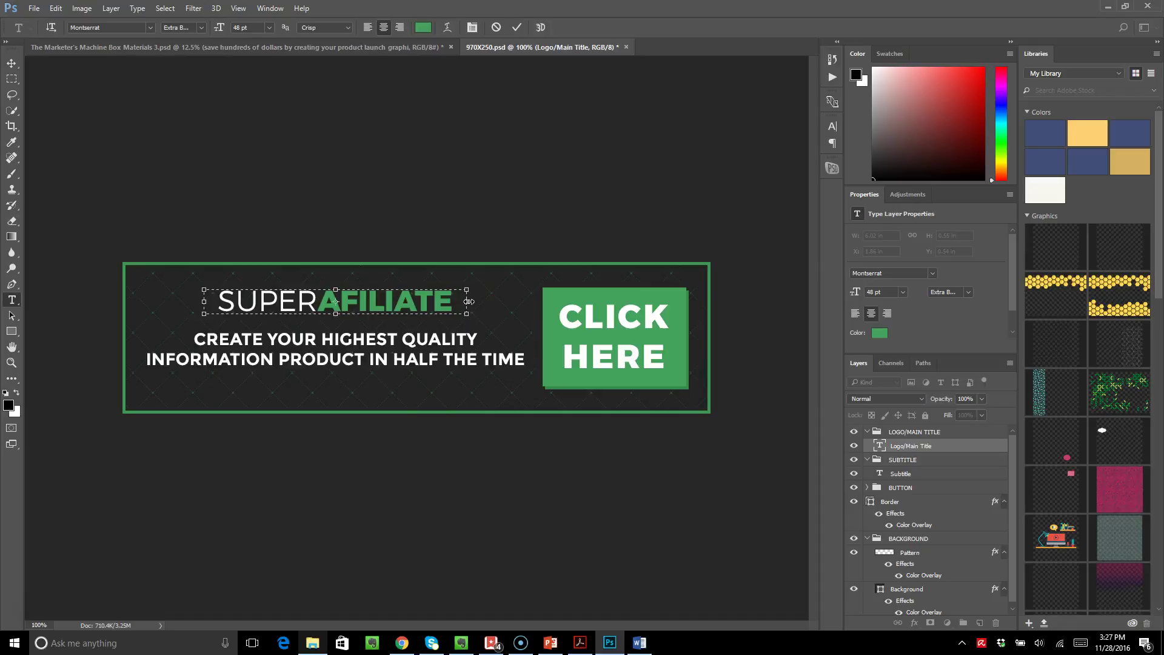
text(F)
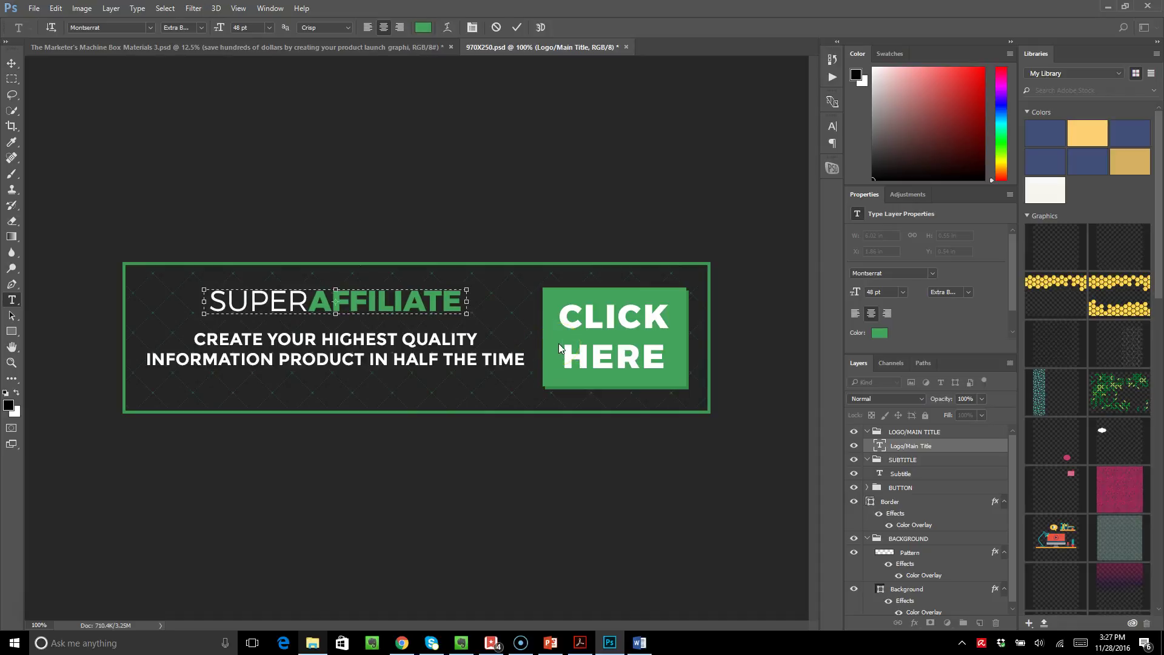
Step: Insert "KKKK" after "AFF" in the main title so the text overfills its box
text(KKK-)
key(Delete)
key(Delete)
key(Delete)
key(Delete)
key(Delete)
key(Delete)
click(362, 317)
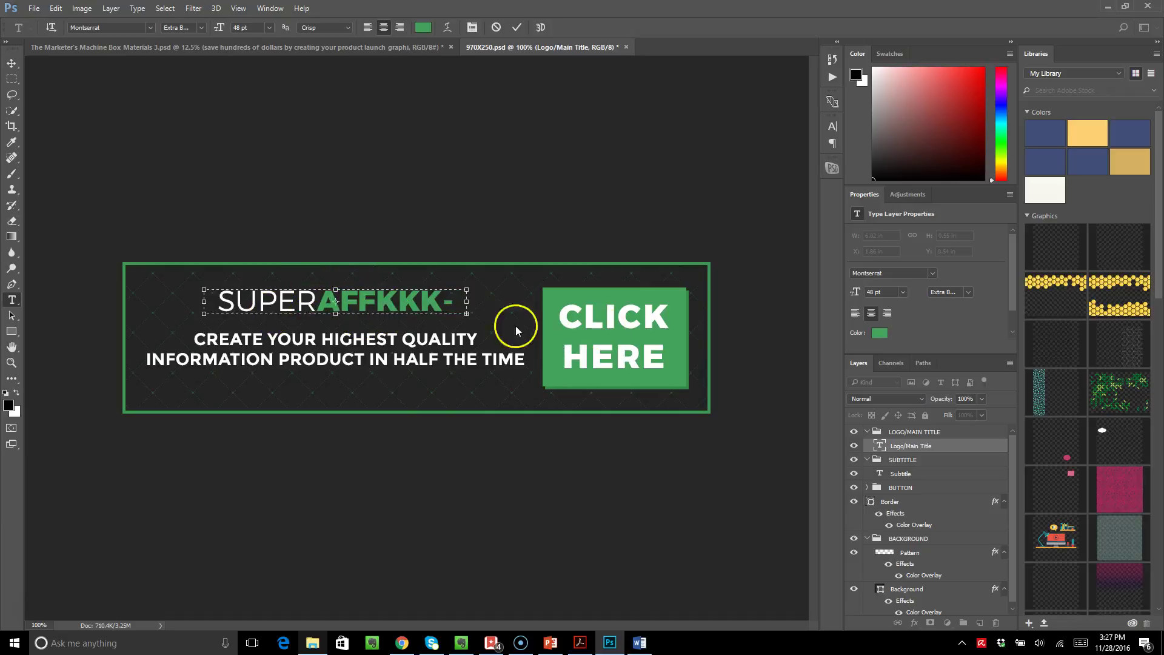
Step: Select the whole main title and reduce its font size to 28 pt
click(426, 297)
key(ctrl+a)
click(203, 54)
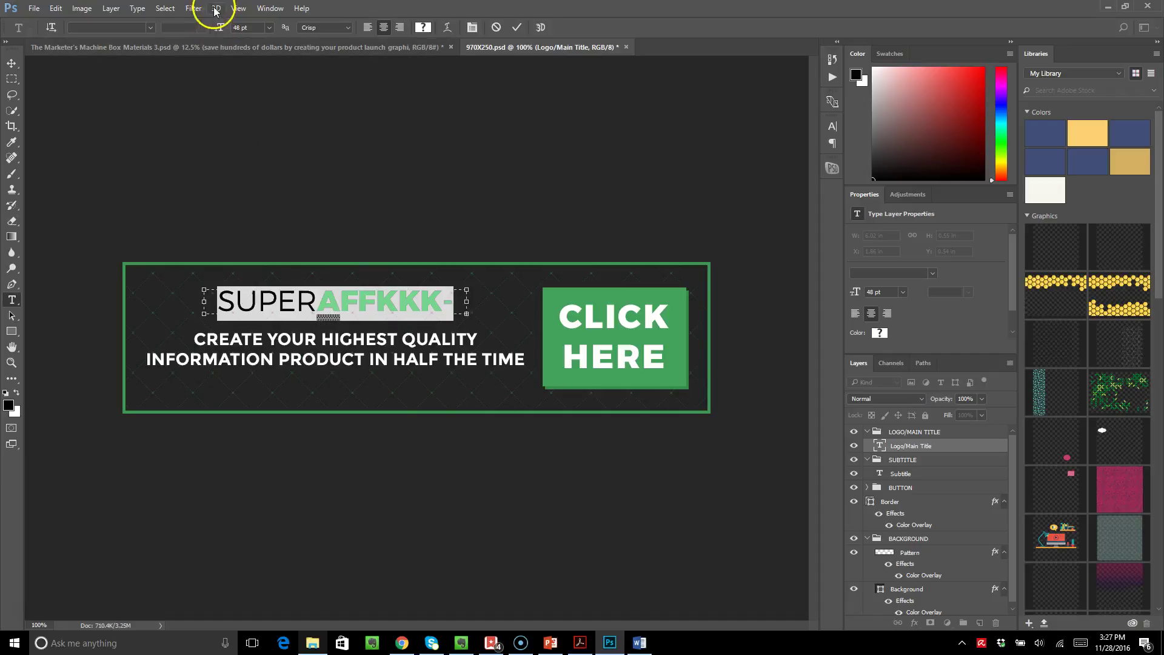
mouse_move(221, 28)
mouse_down()
mouse_move(211, 27)
mouse_move(211, 45)
mouse_up()
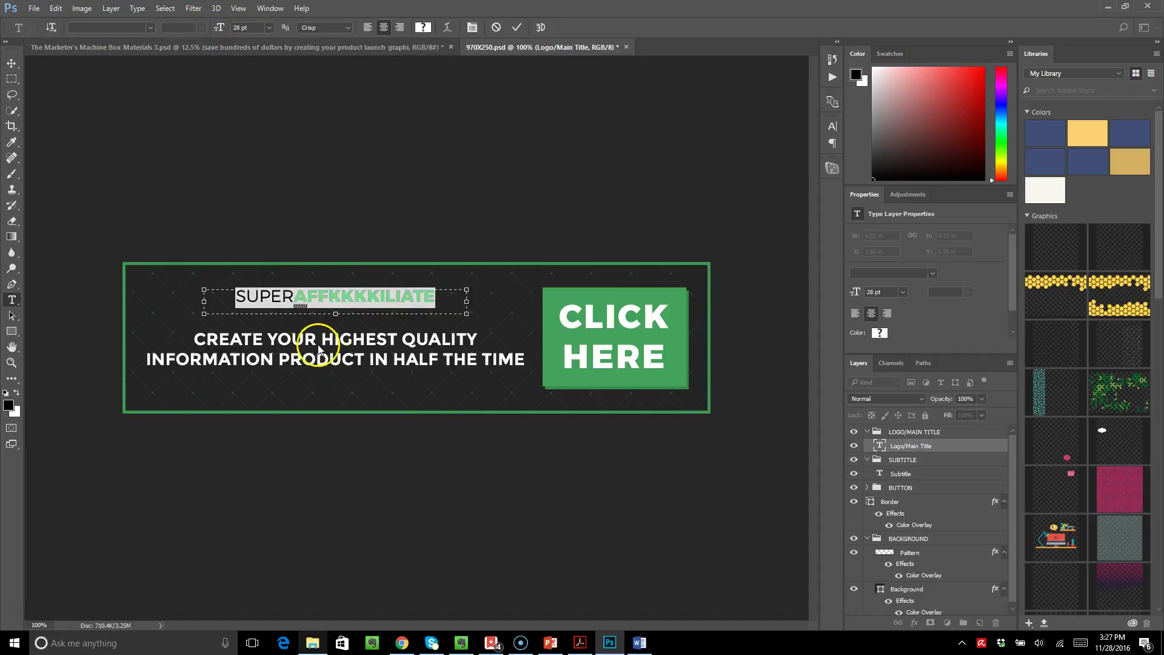
Step: Remove the four extra K letters so the green title word reads "AFFILIATE"
click(356, 298)
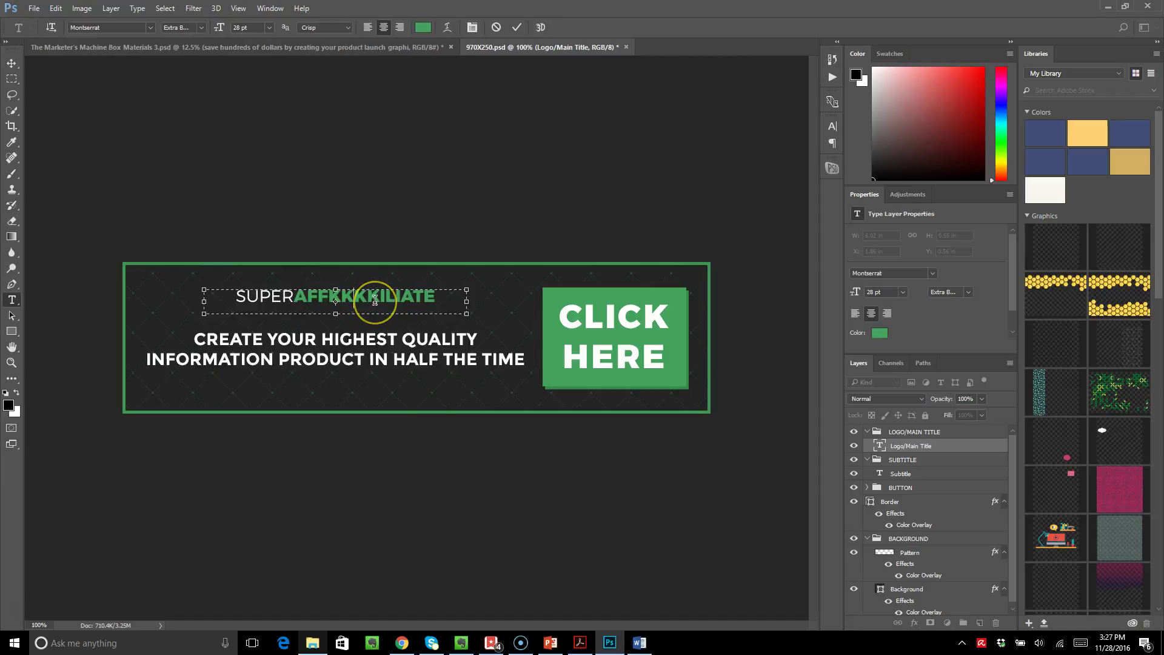
key(BackSpace)
key(BackSpace)
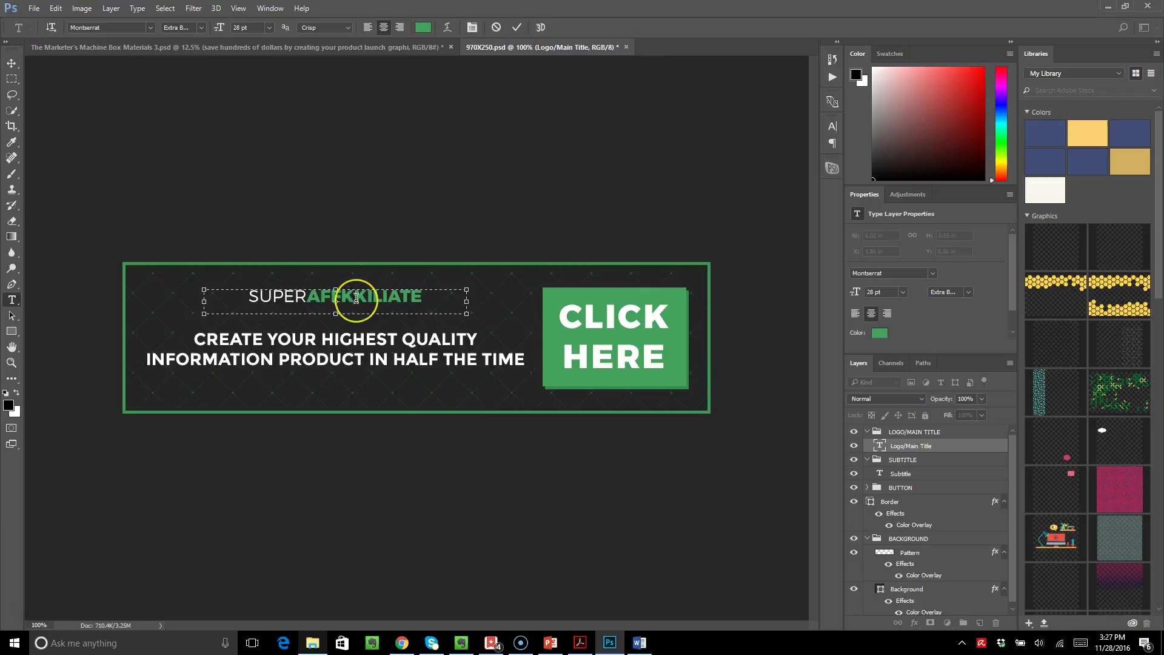
key(BackSpace)
key(BackSpace)
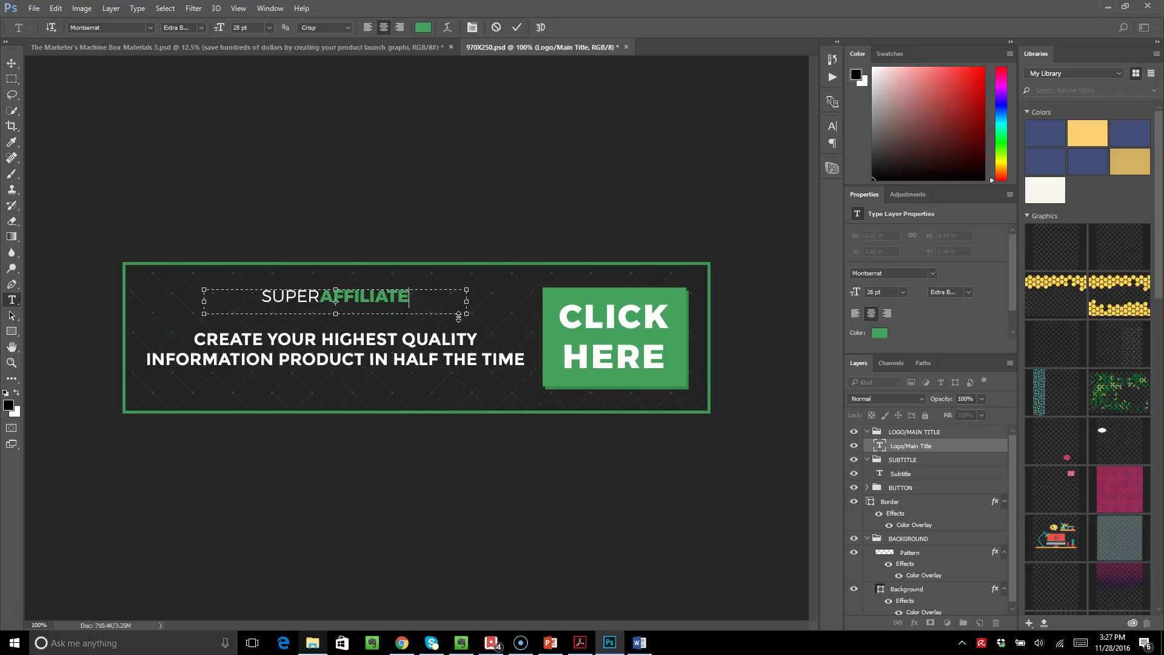
Step: Append " 3000 PART 2" to the main title, set the whole title's font size to 43 pt and commit the text
text(3000)
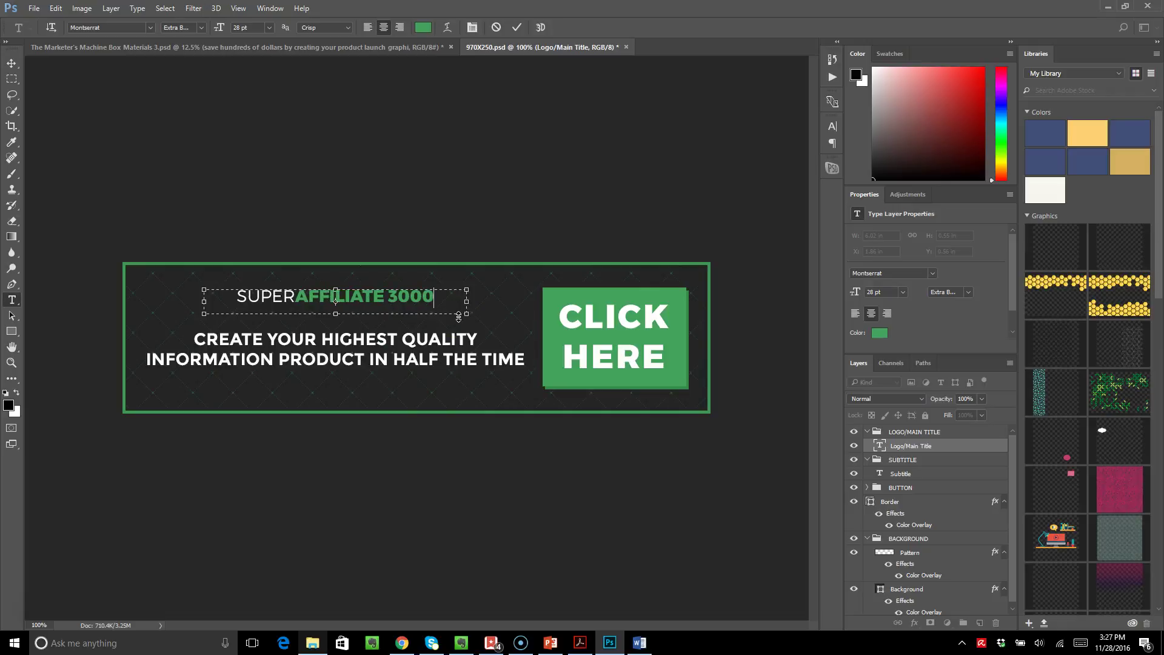
text( PART 2)
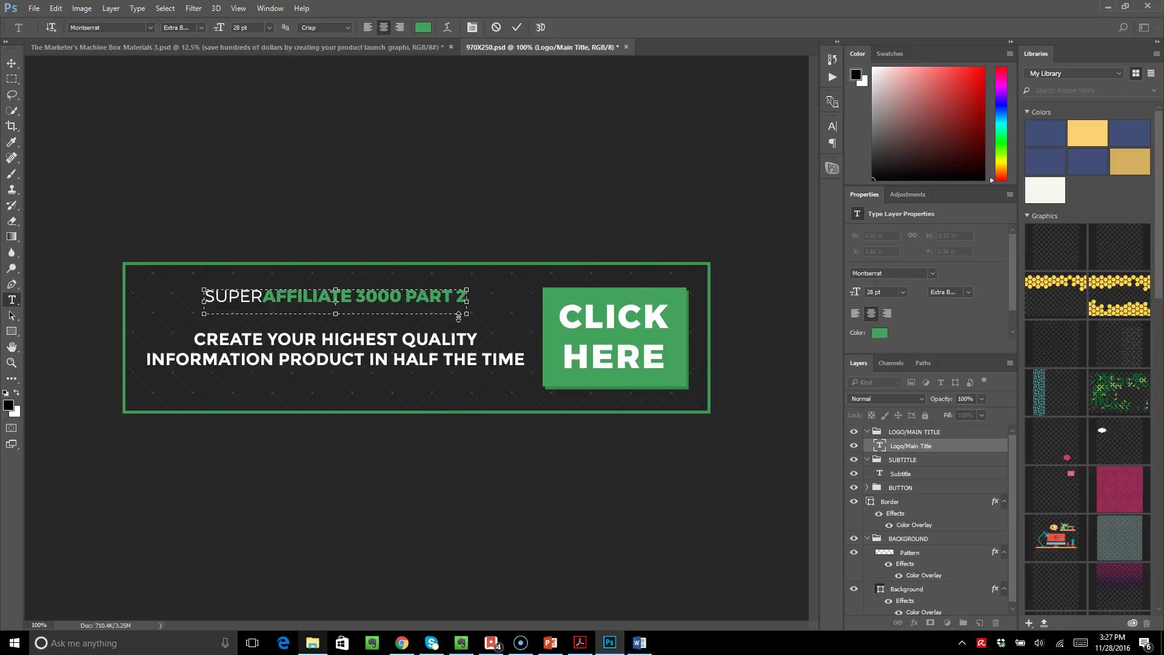
key(ctrl+a)
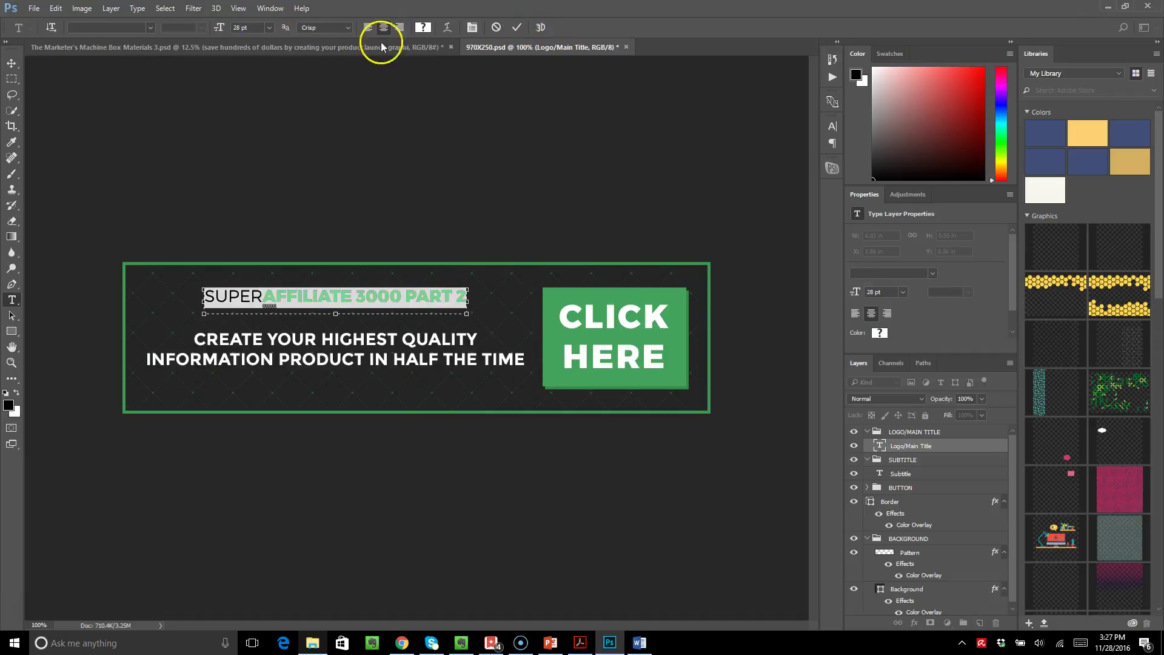
mouse_move(221, 31)
mouse_down()
mouse_move(248, 38)
mouse_move(208, 31)
mouse_up()
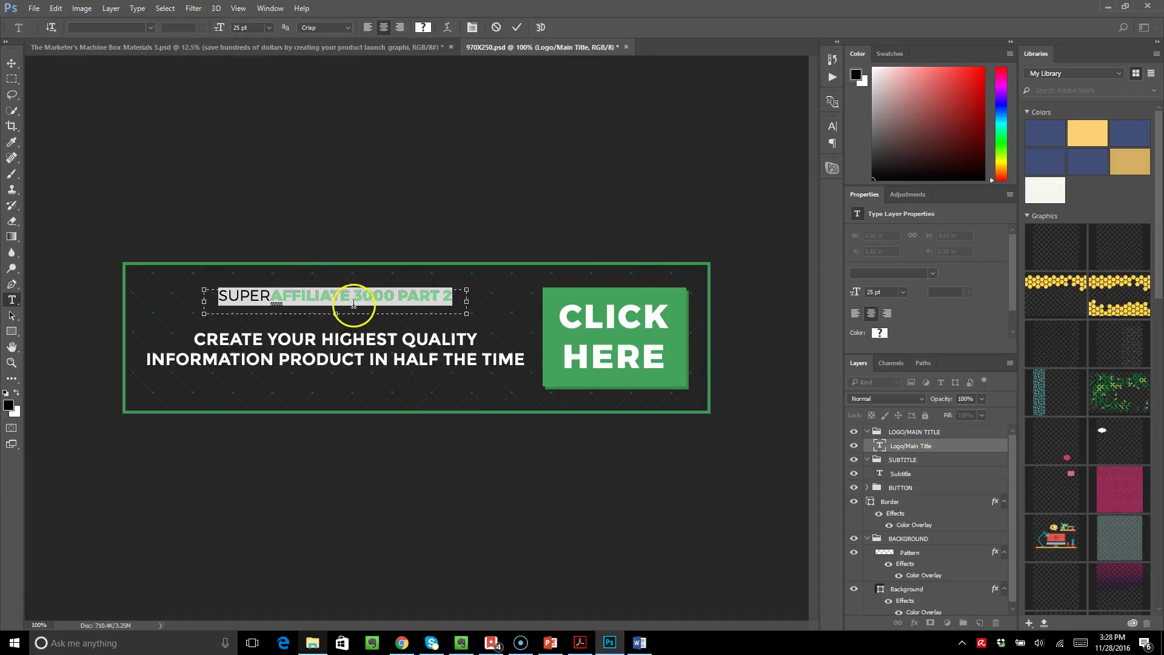
drag(219, 27, 238, 46)
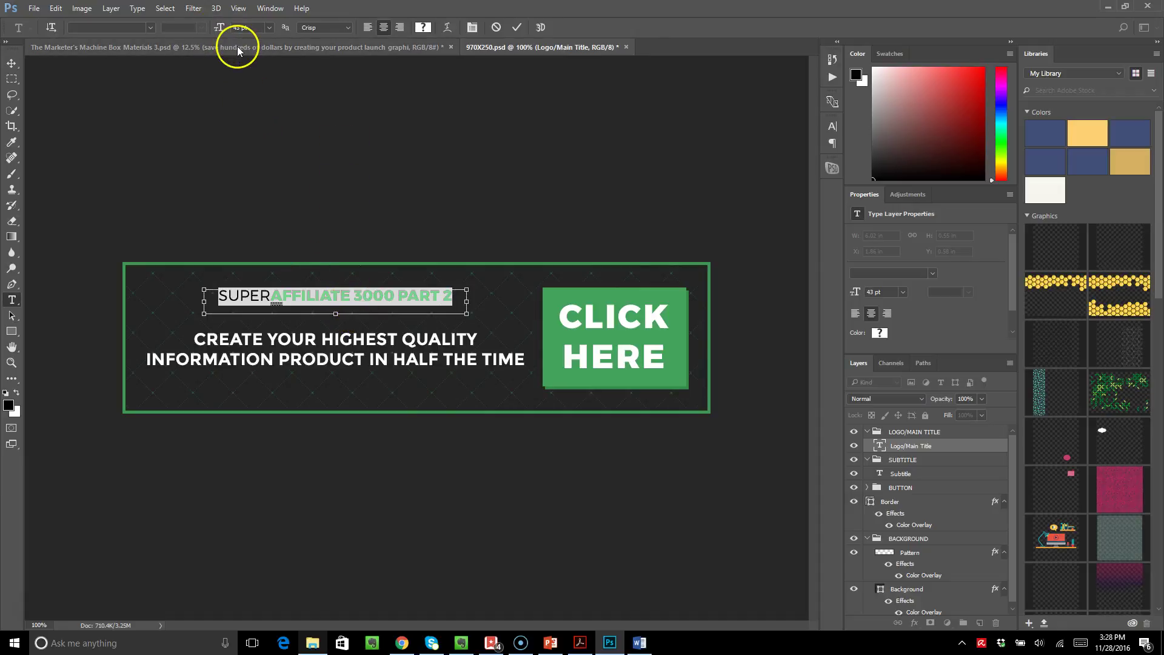
click(518, 27)
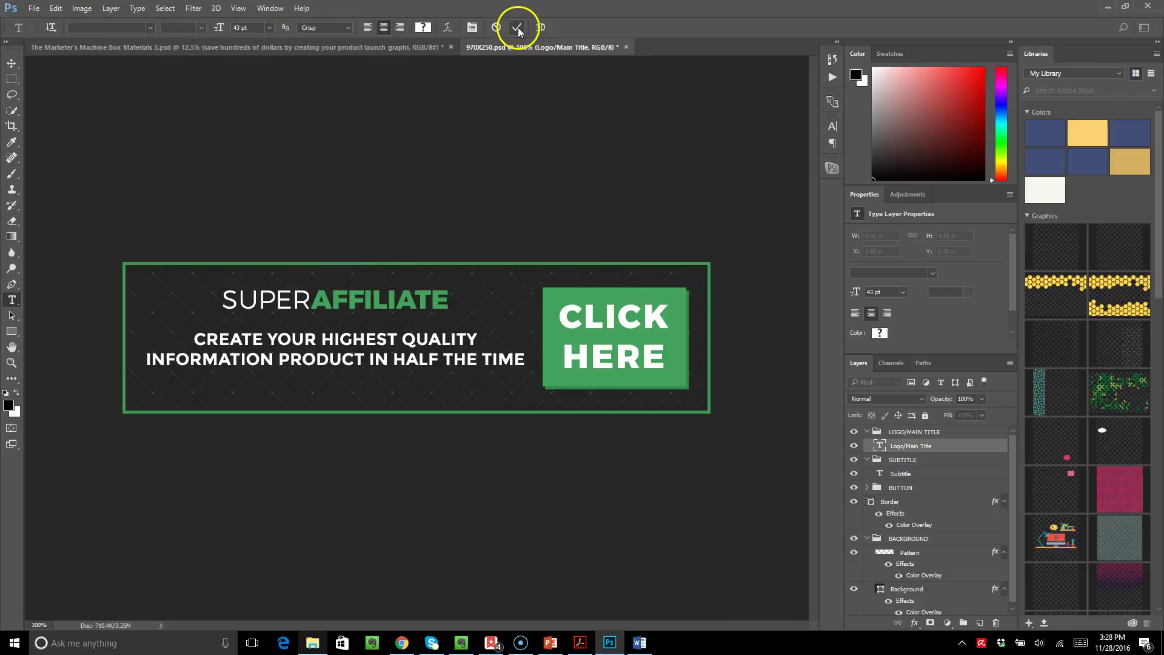
Step: Try resizing the main title's text box, widening it to fit the full title and narrowing it again, and cancel the edit
click(380, 300)
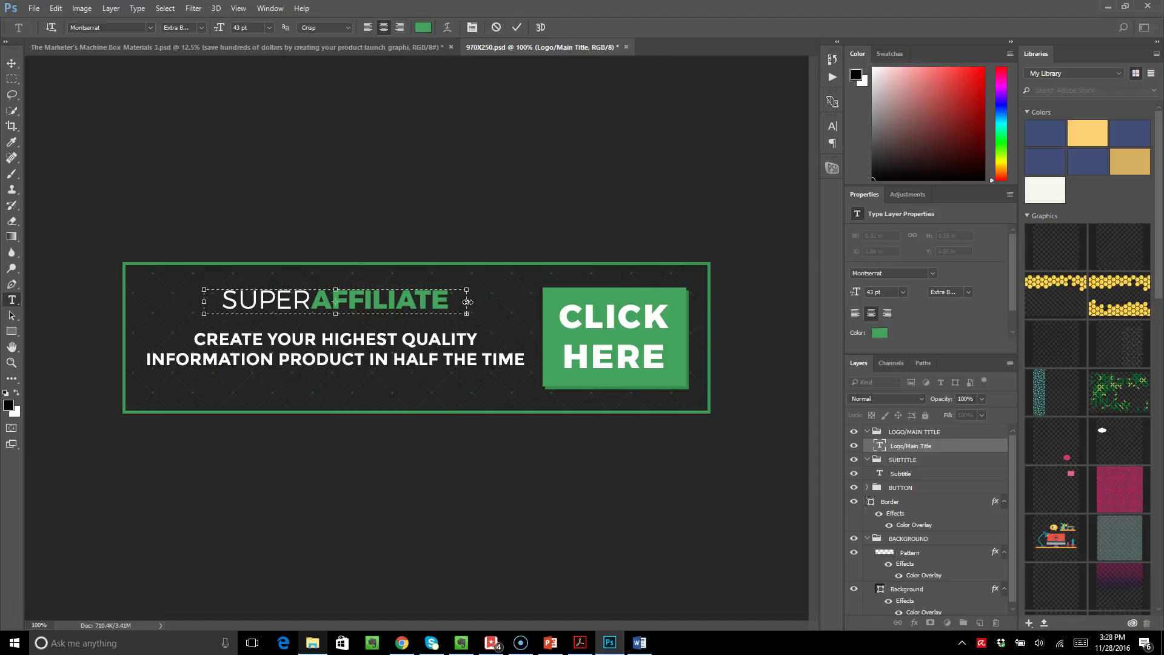
click(467, 302)
click(464, 303)
click(468, 300)
drag(468, 299, 537, 304)
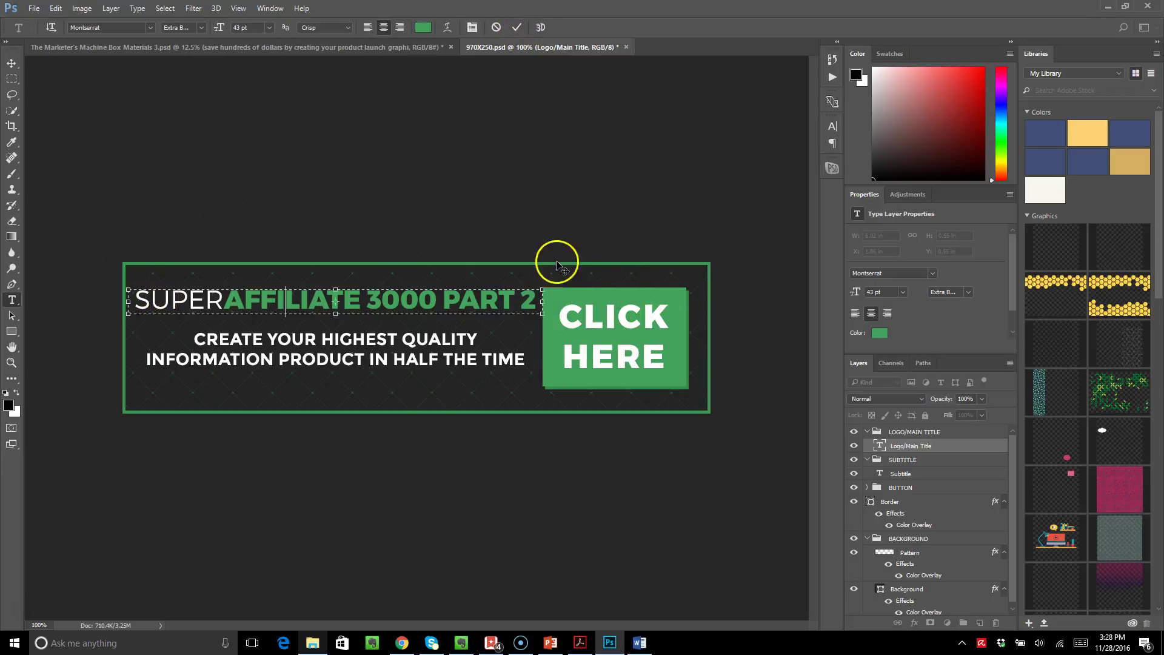
drag(543, 302, 420, 310)
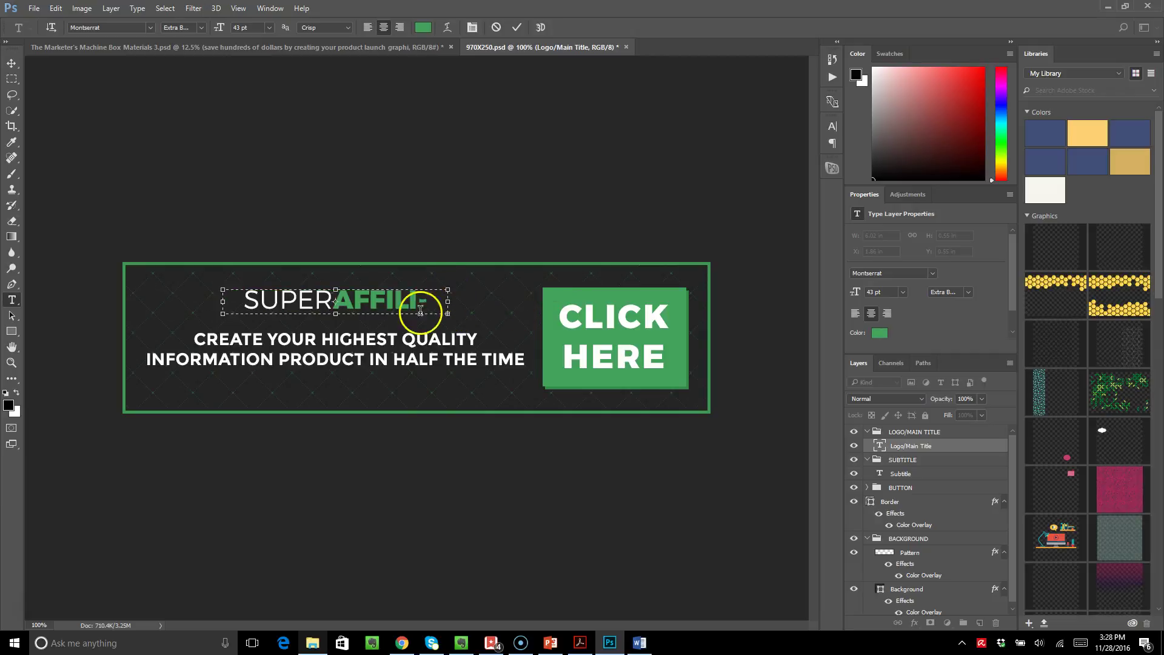
mouse_move(336, 314)
mouse_down()
mouse_move(335, 385)
mouse_move(340, 299)
mouse_up()
click(495, 28)
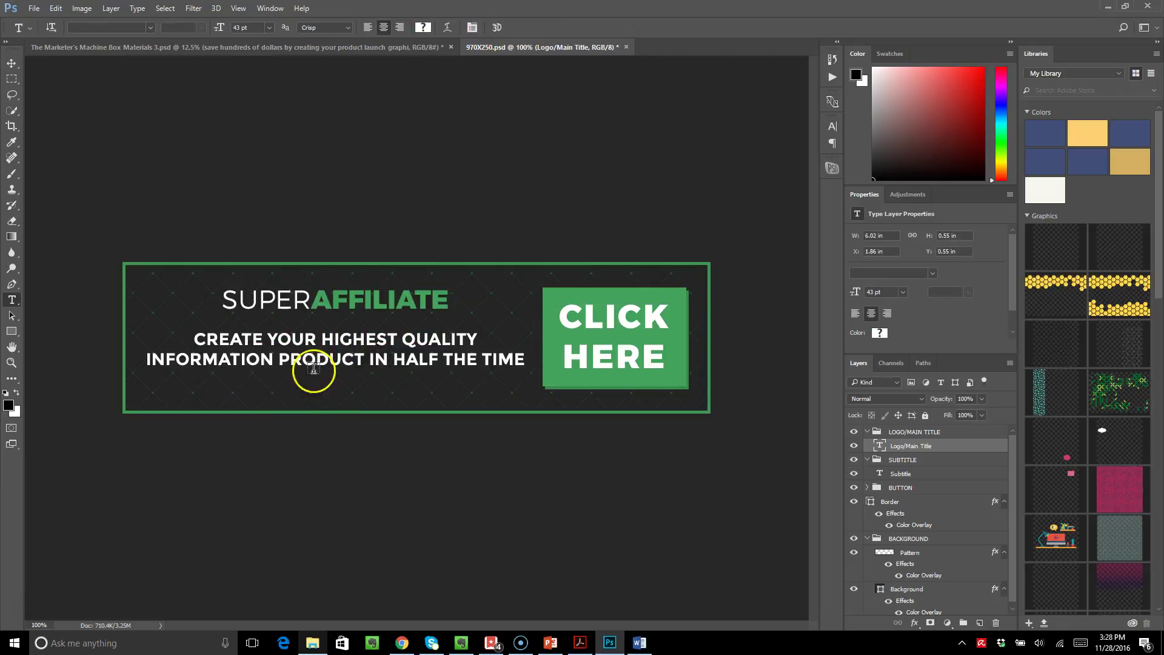
Step: Shorten the subtitle's text box from below to a height of 1 in and commit the change
click(322, 338)
drag(337, 408, 336, 376)
click(514, 29)
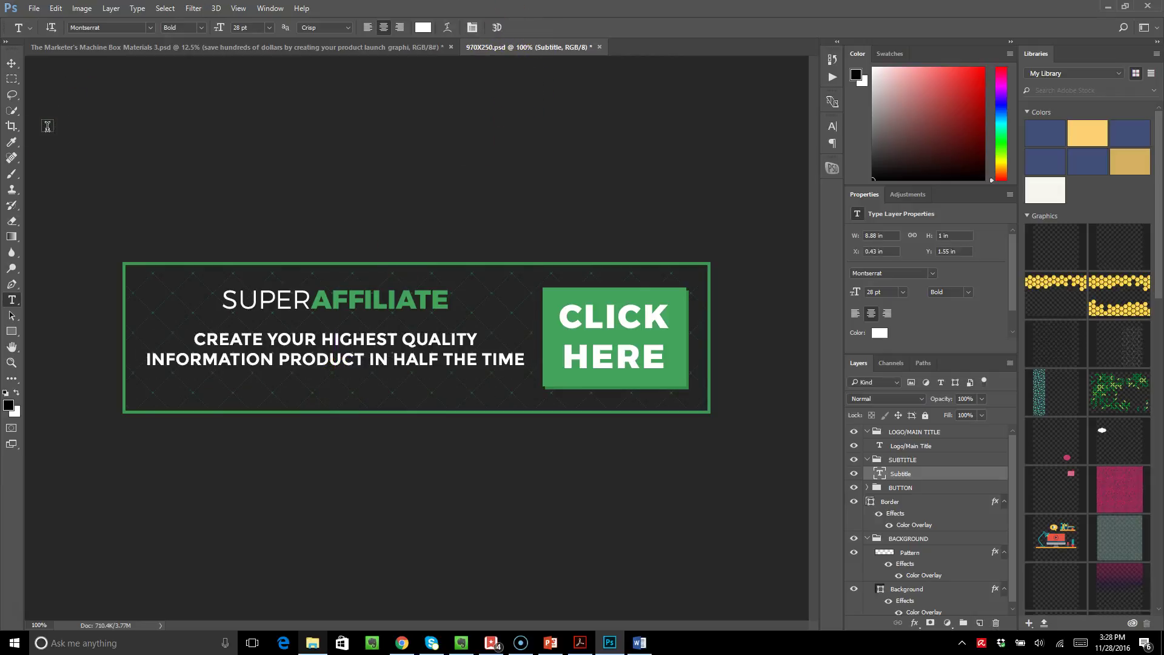
Step: Switch to the Move tool, toggle the Subtitle layer's visibility to check what it controls, and select the SUBTITLE group
key(v)
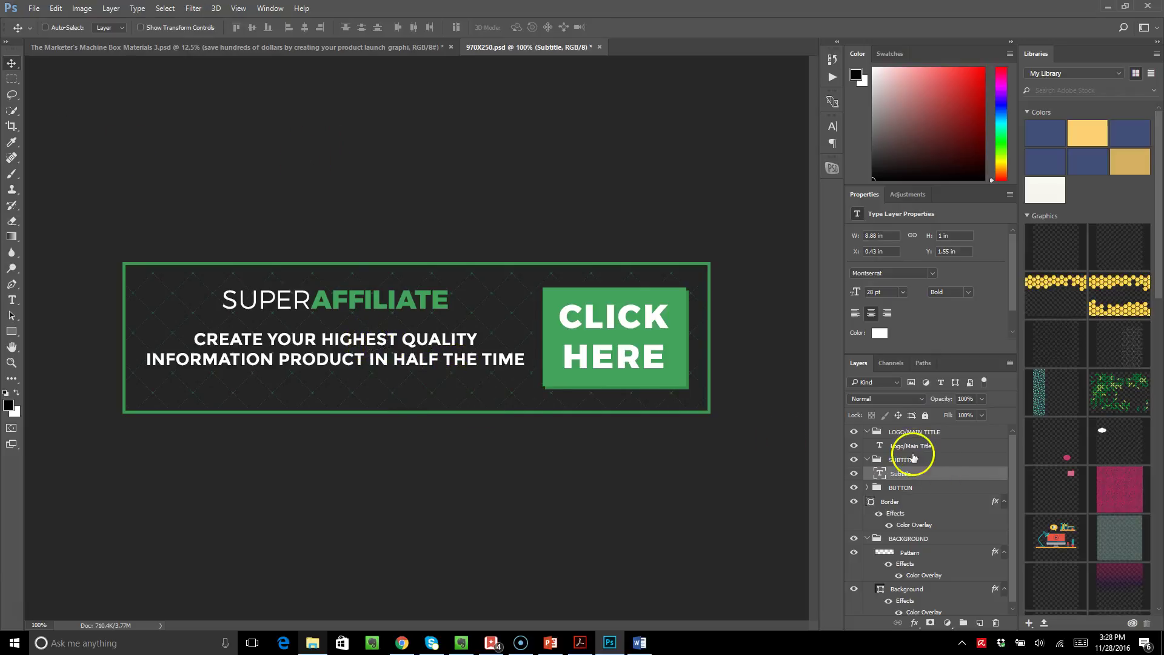
click(855, 475)
click(855, 476)
click(852, 474)
click(917, 434)
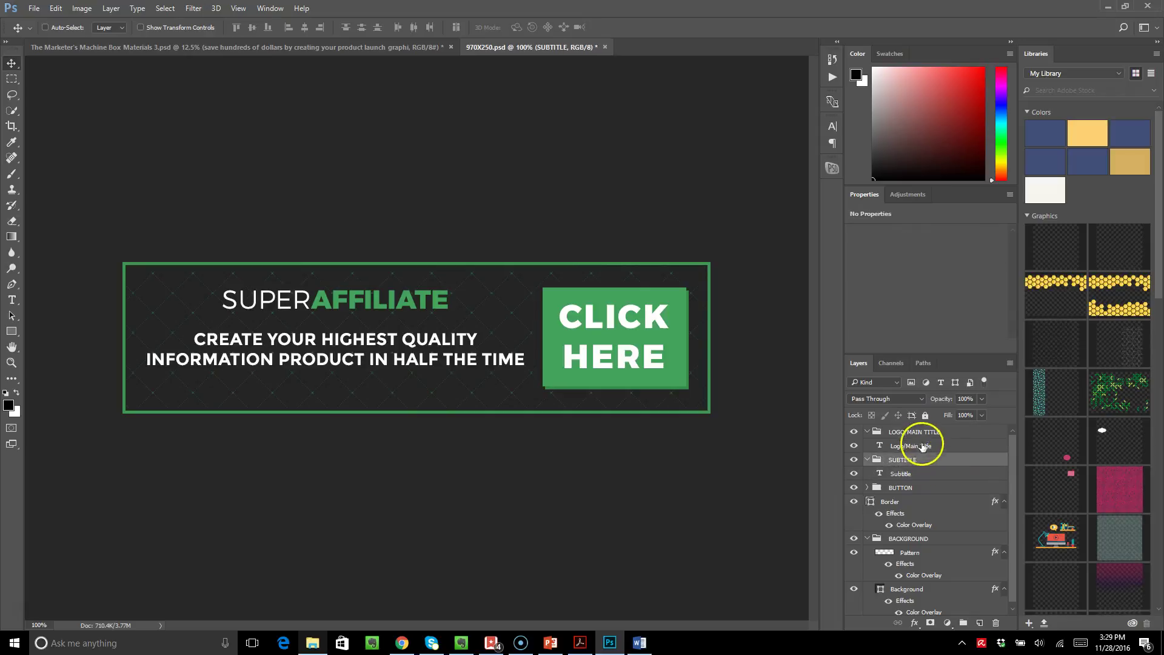
Step: Move the Subtitle layer straight down to a Y position of about 2.02 in
click(927, 472)
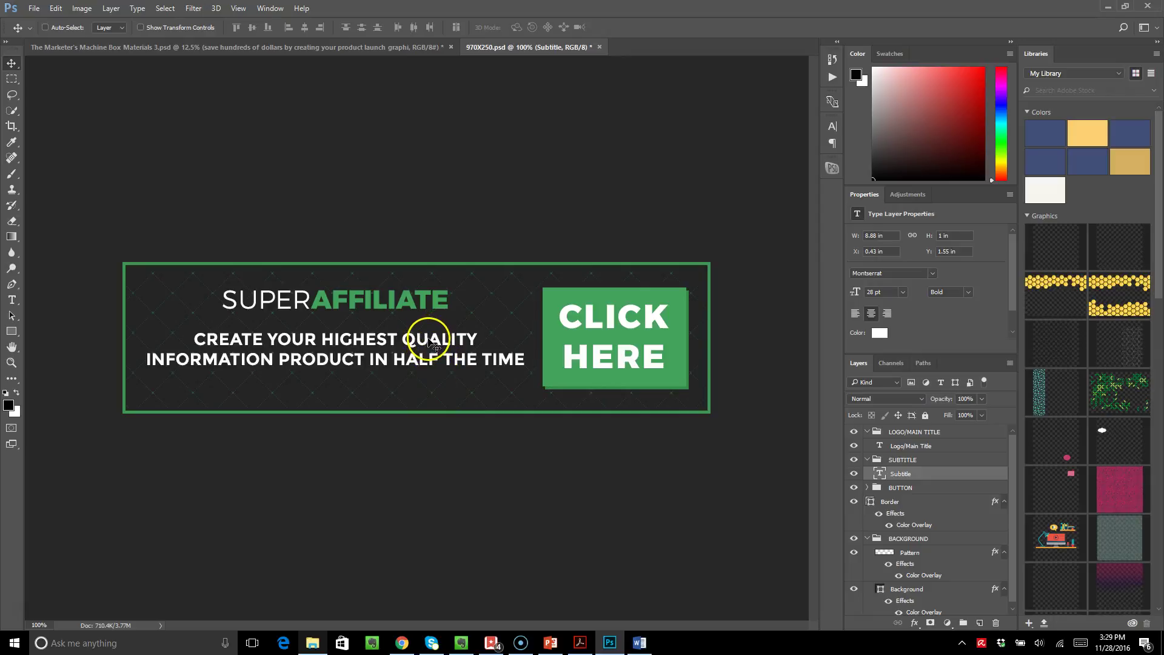
mouse_move(430, 341)
mouse_down()
mouse_move(429, 468)
mouse_move(430, 361)
mouse_up()
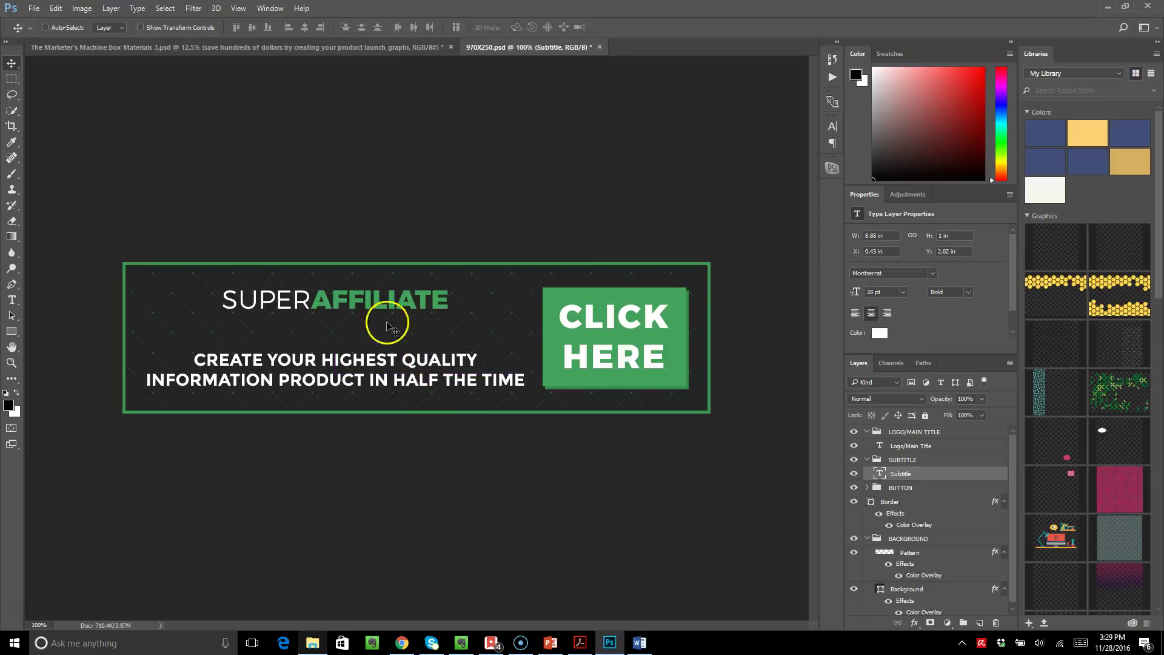
Step: Try extending the main title's text box downward for a second SUPERAFFILIATE line, cancel the edit, and undo the subtitle move
key(t)
click(444, 301)
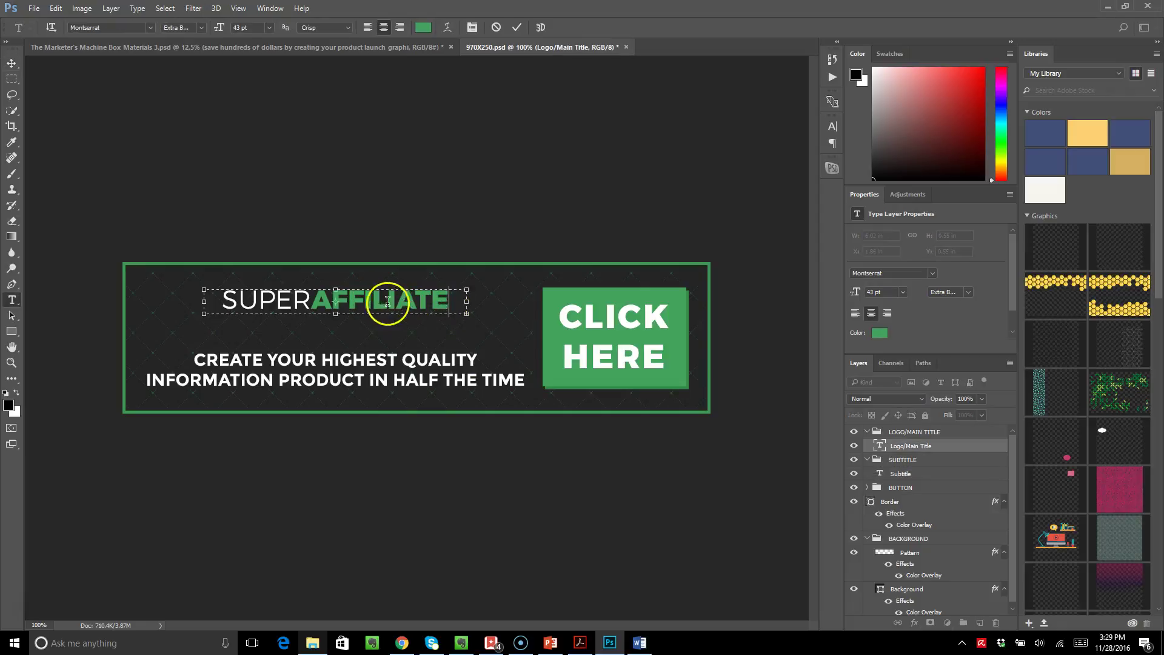
double_click(381, 299)
click(381, 299)
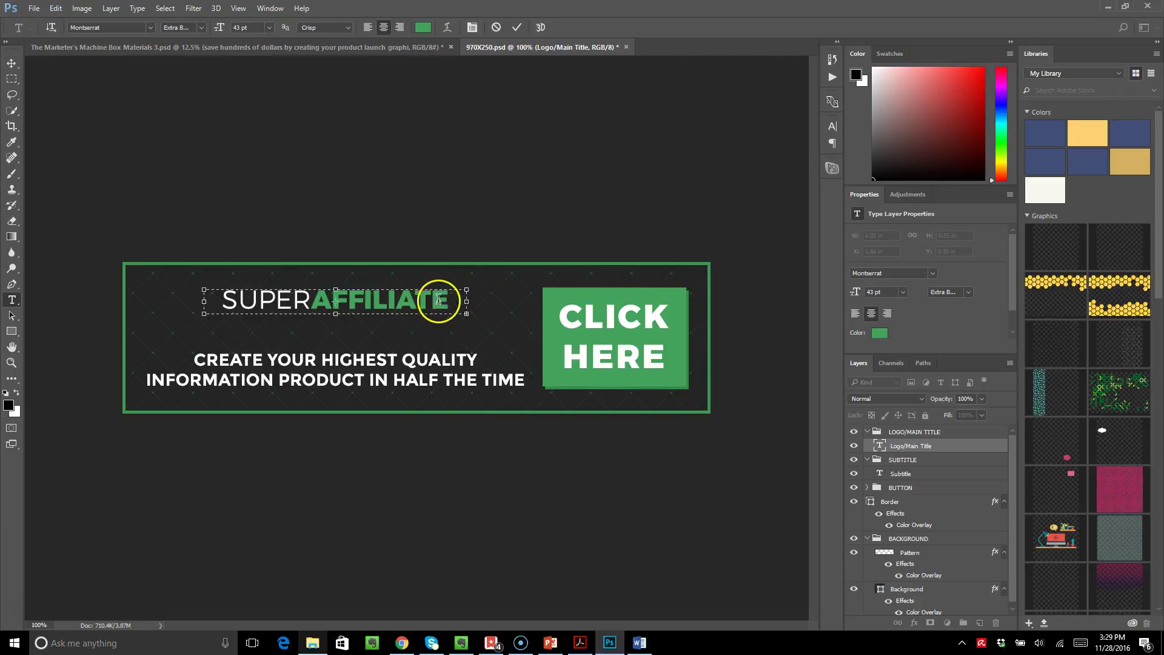
drag(335, 313, 335, 346)
click(496, 28)
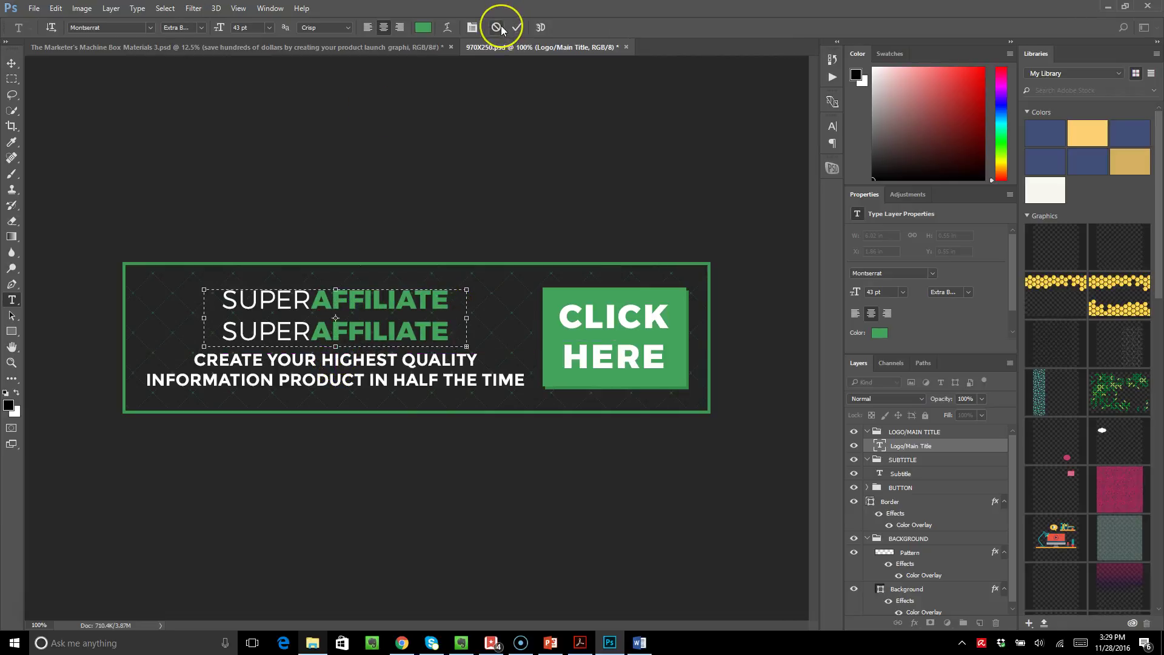
click(444, 110)
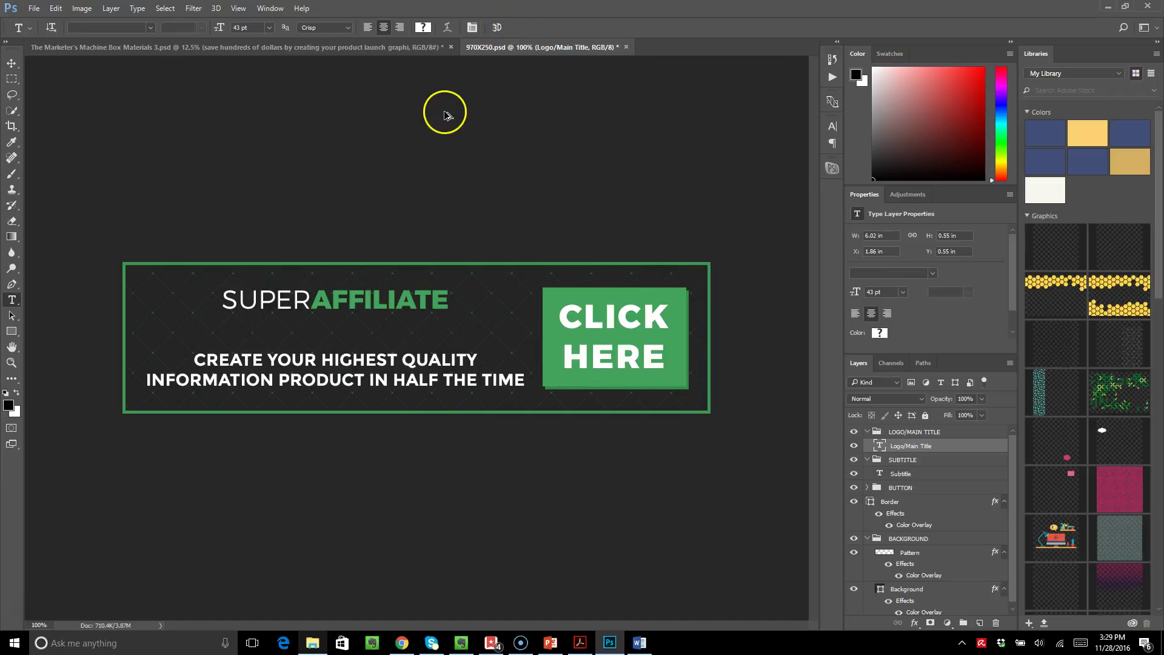
key(ctrl+z)
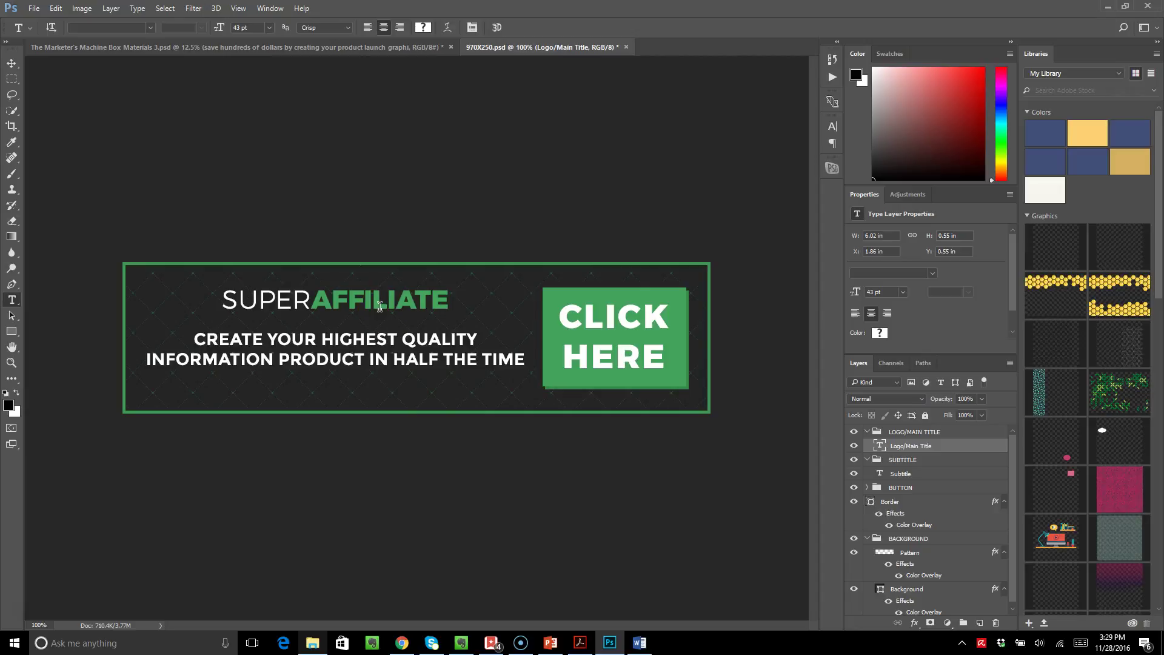
click(379, 306)
double_click(390, 291)
click(424, 291)
click(294, 300)
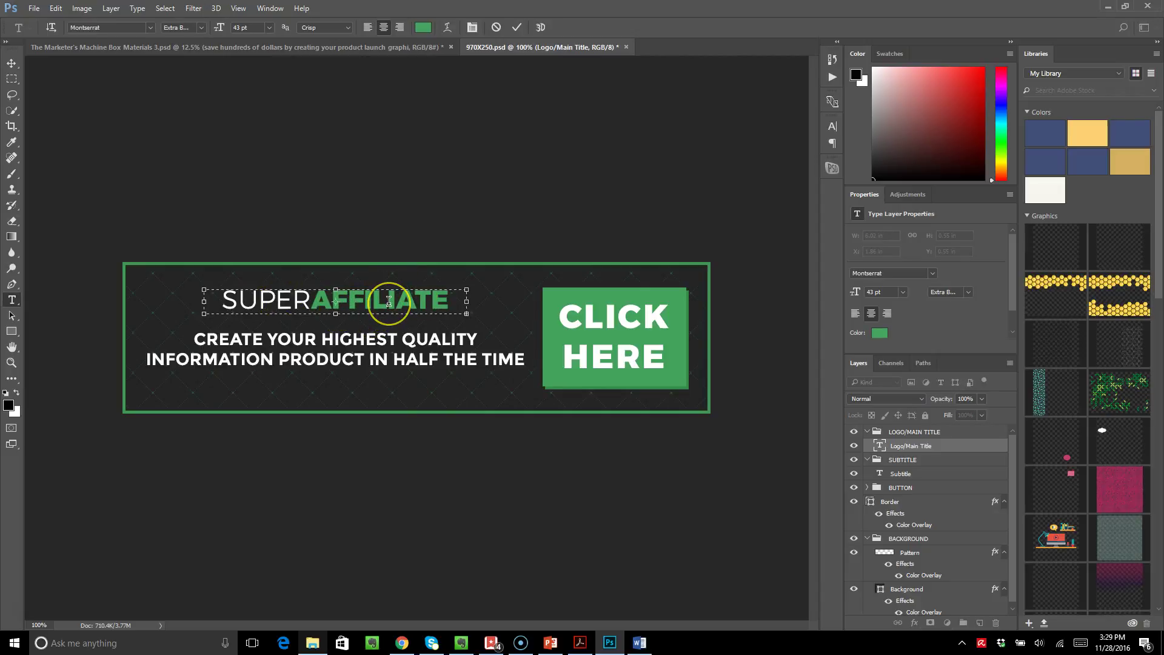
click(517, 27)
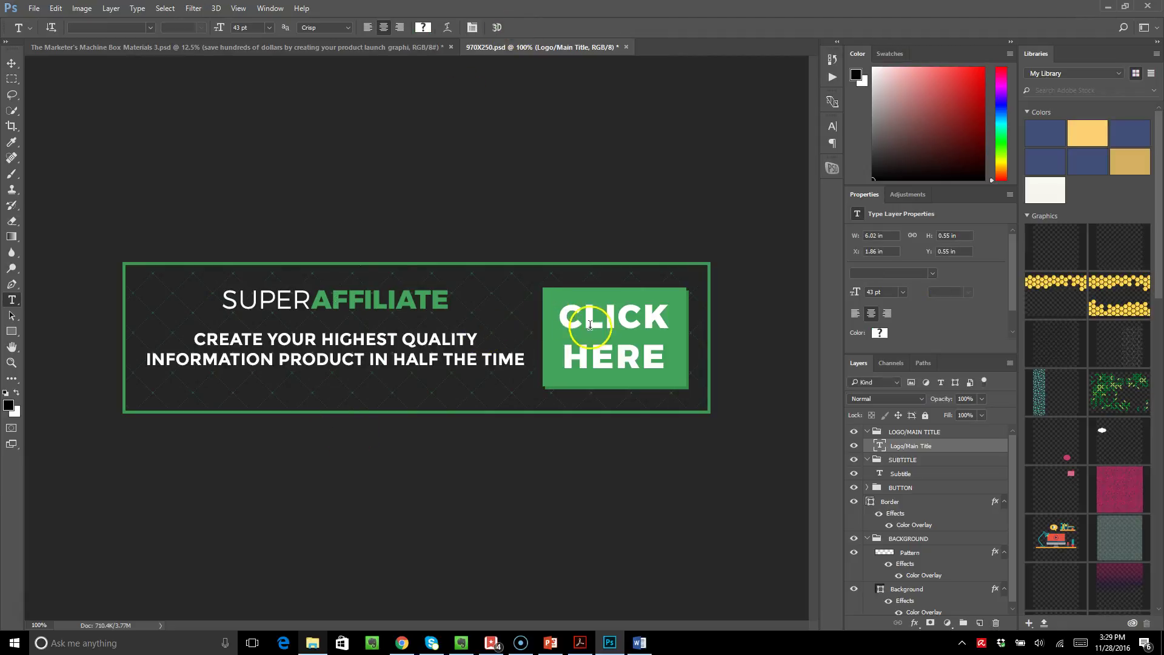
click(245, 345)
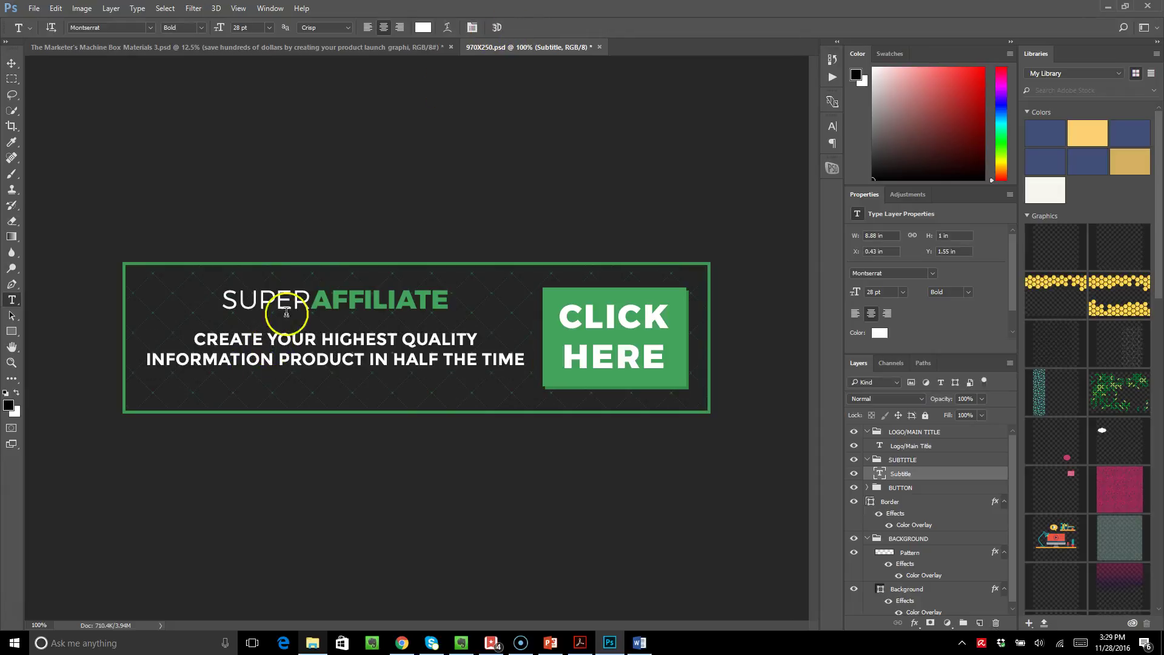
click(517, 27)
Step: Try replacing the green button's text with ORDER NOW on two lines
click(605, 324)
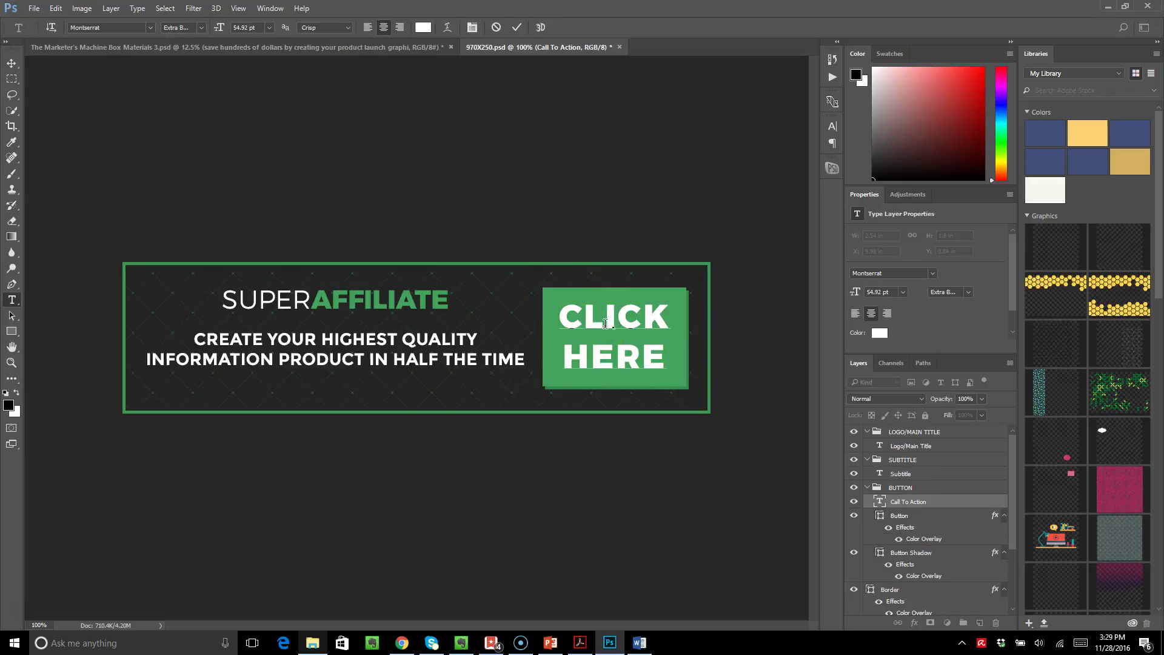
key(ctrl+a)
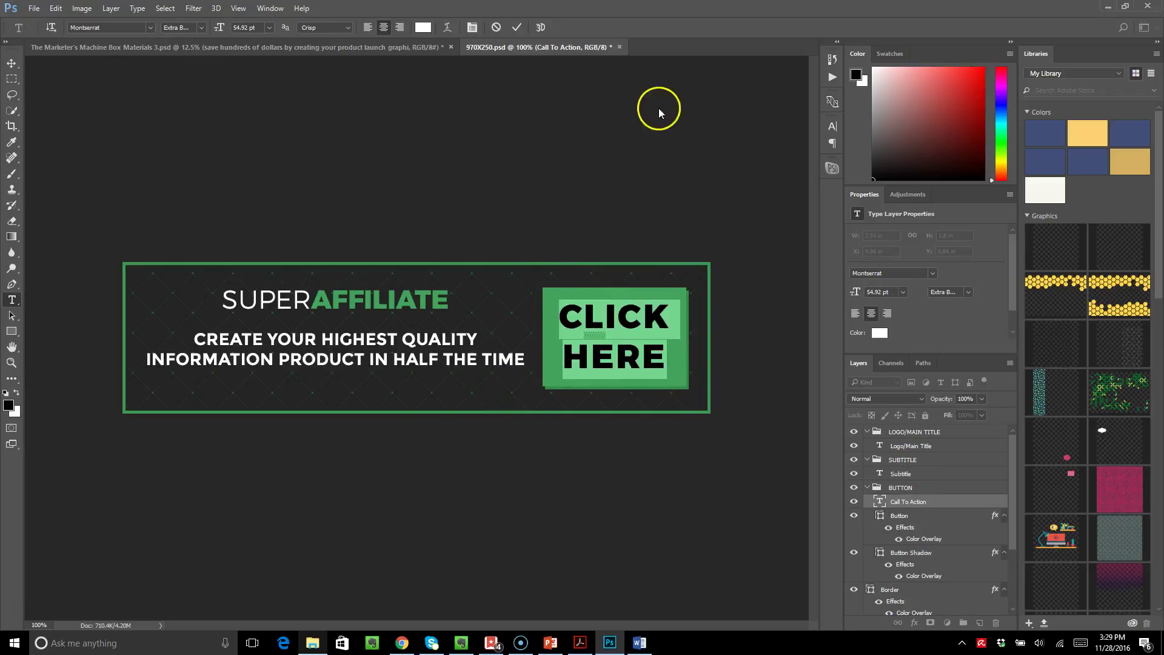
text(ORDER)
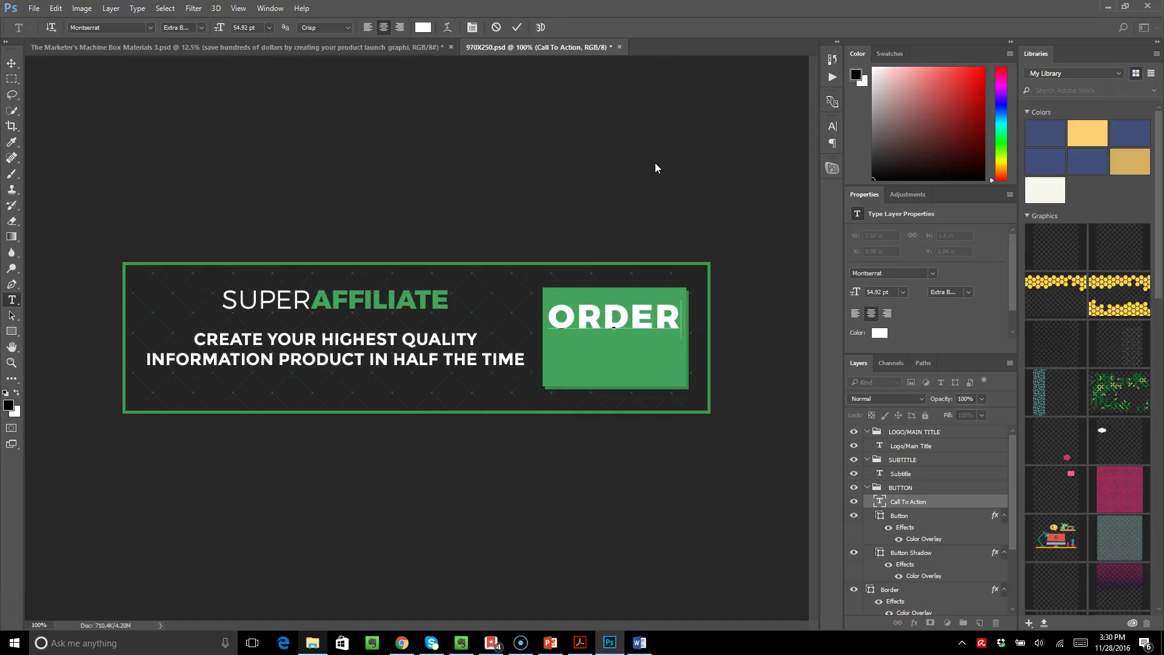
key(Return)
text(NOW)
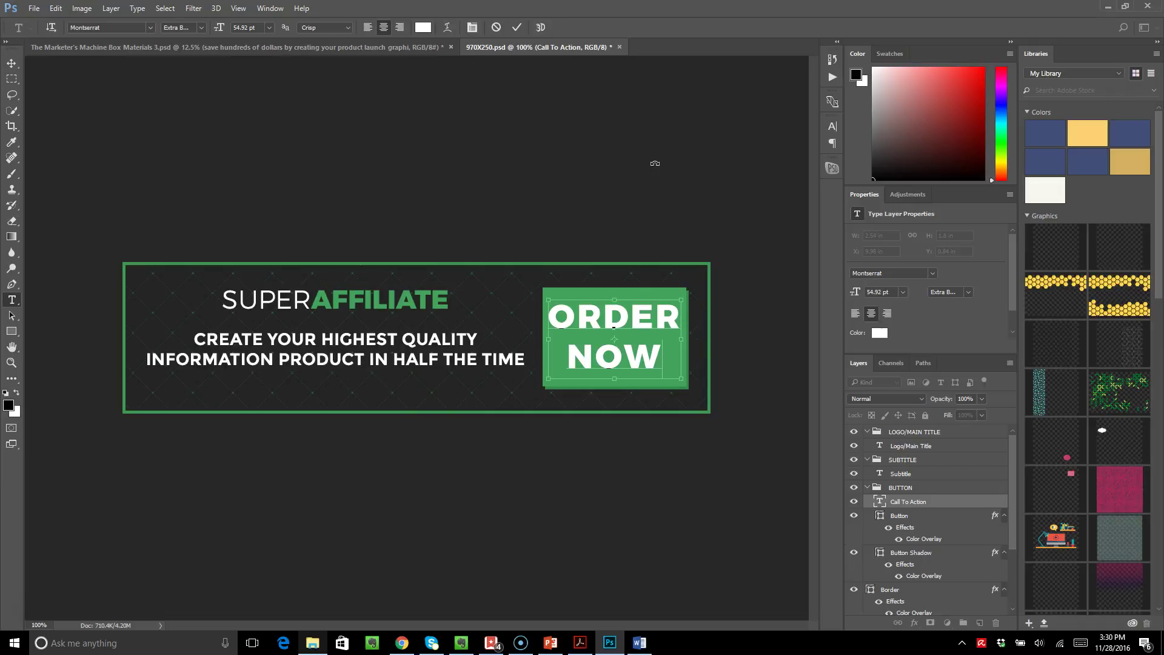
Step: Try the whole ORDER NOW text at a font size of 45.92 pt, and discard the button text edit
key(ctrl+a)
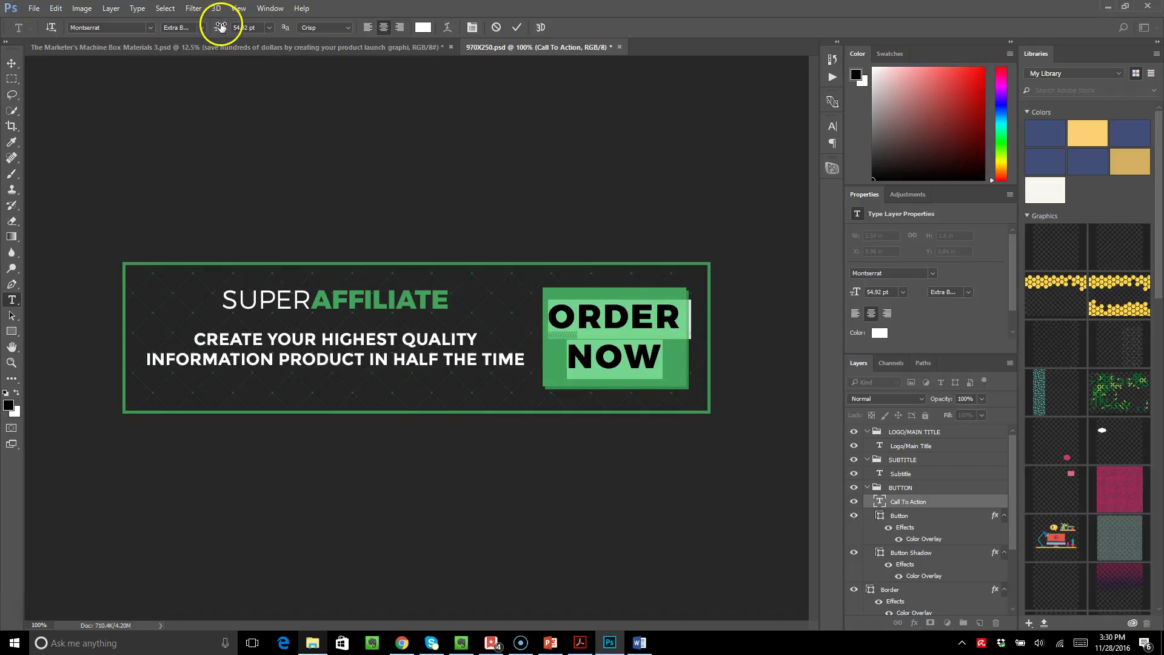
drag(220, 28, 215, 29)
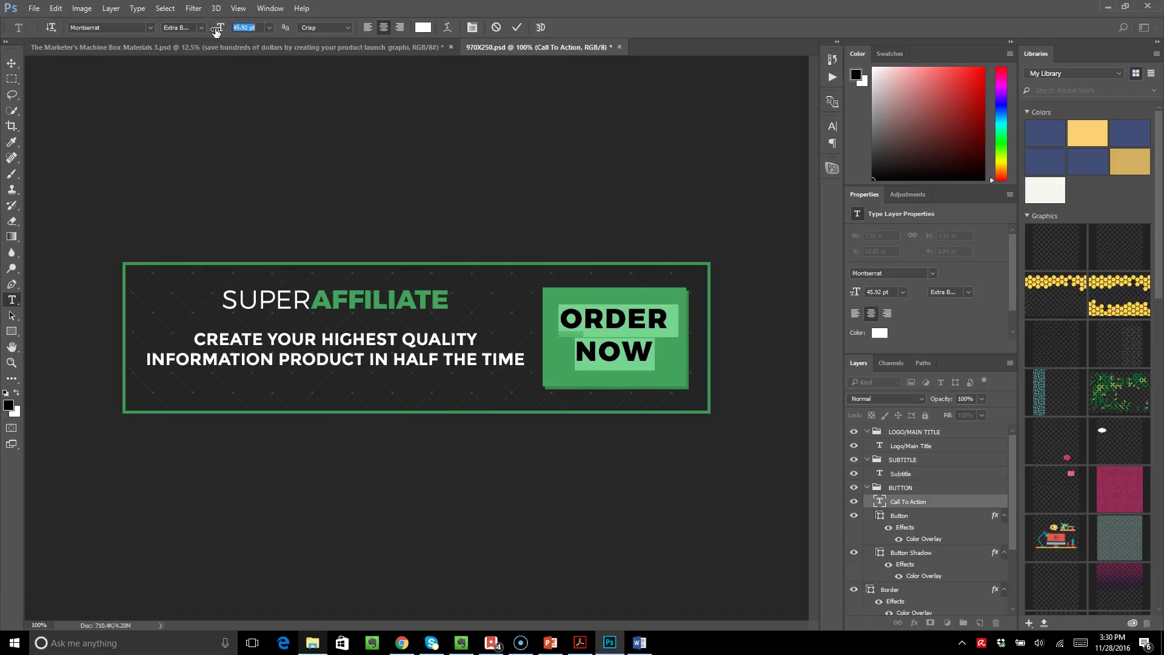
click(517, 28)
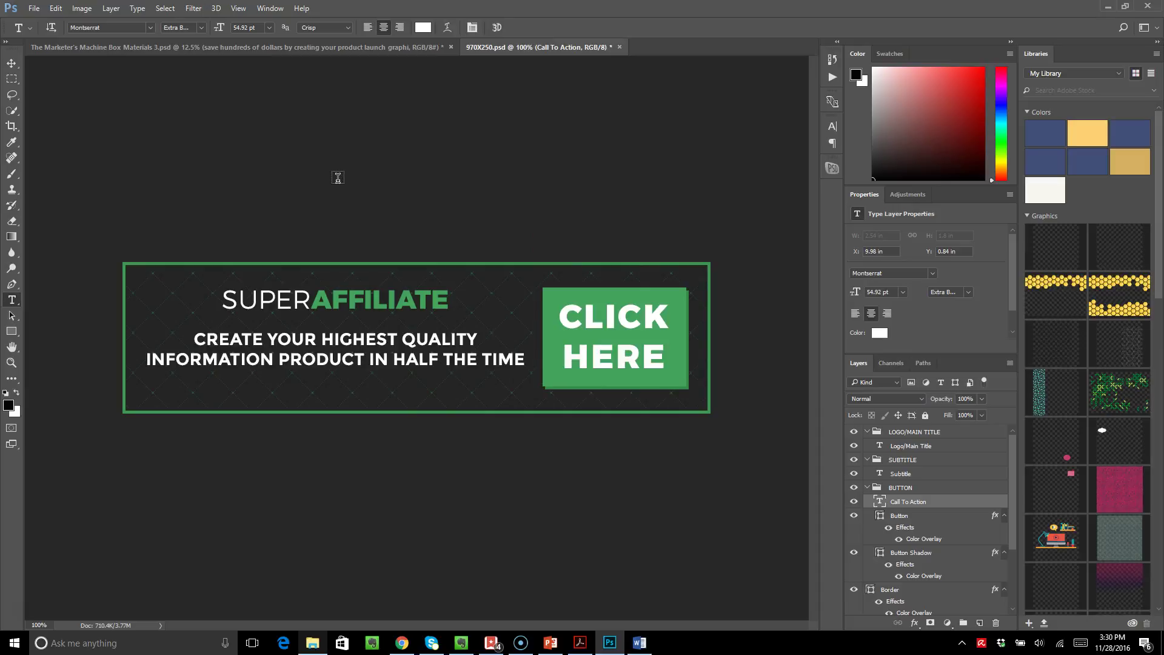
Step: Save the banner as a PNG named 970X250 on the Desktop, with smallest/slow compression and no interlacing
click(35, 9)
click(88, 142)
click(563, 393)
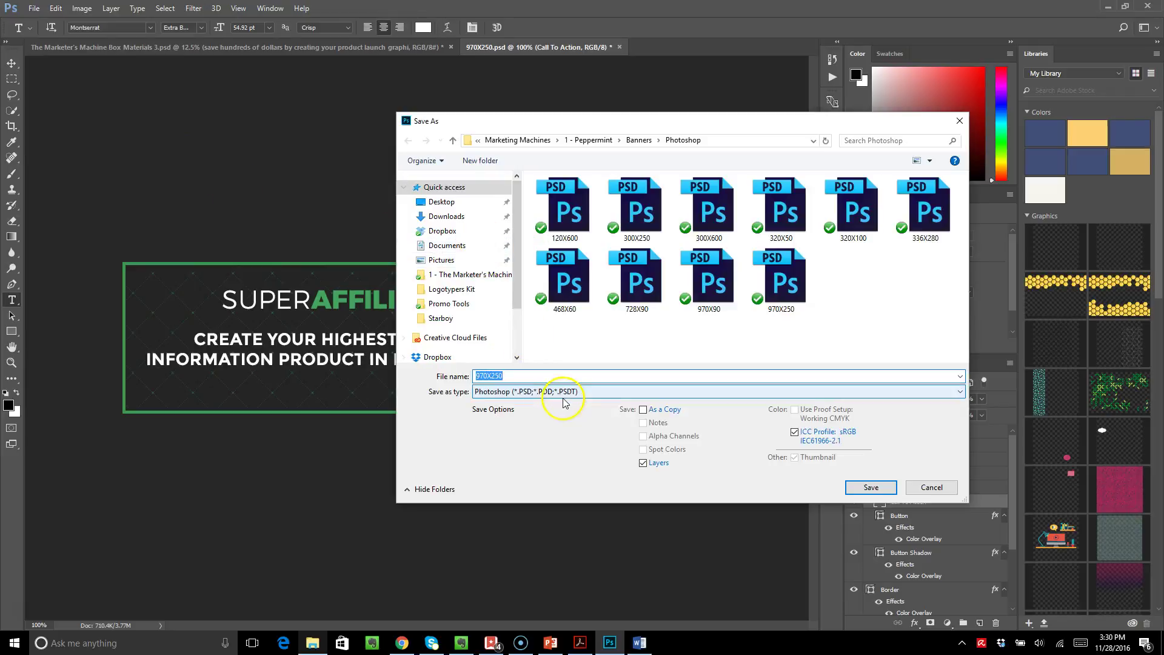
click(511, 558)
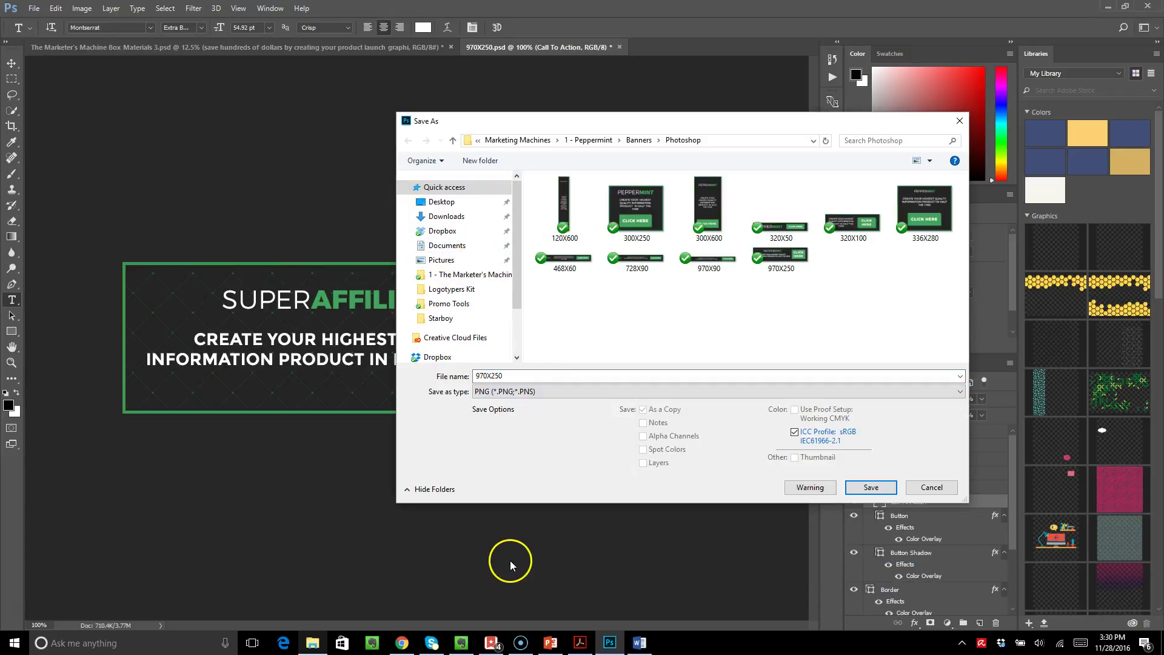
click(497, 202)
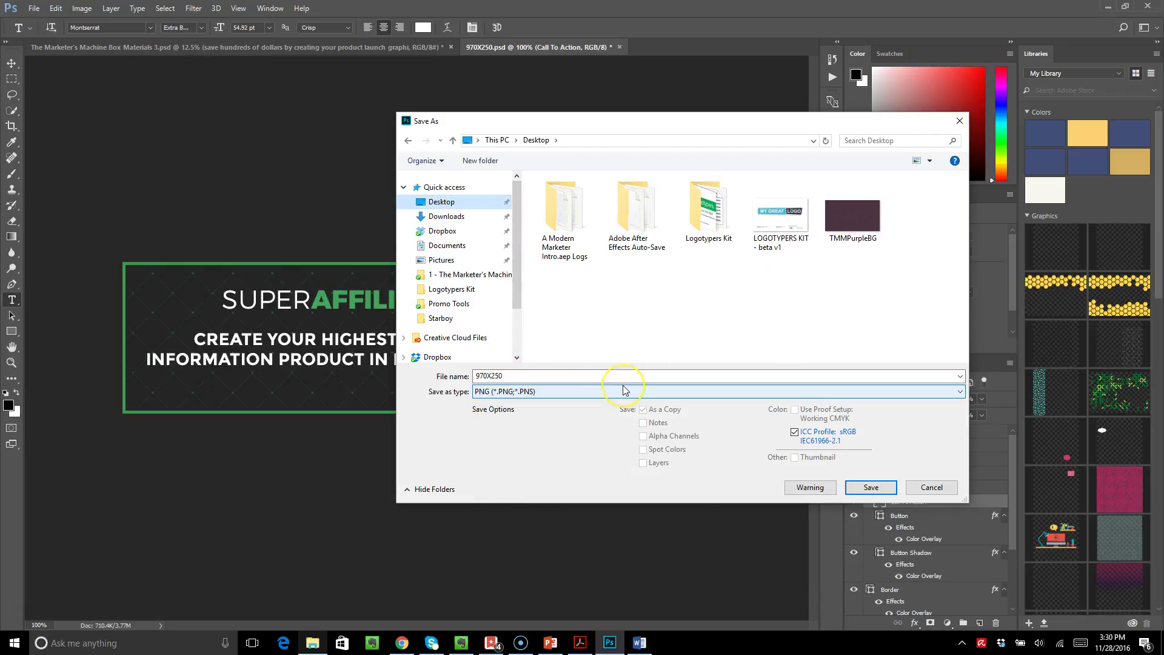
click(726, 416)
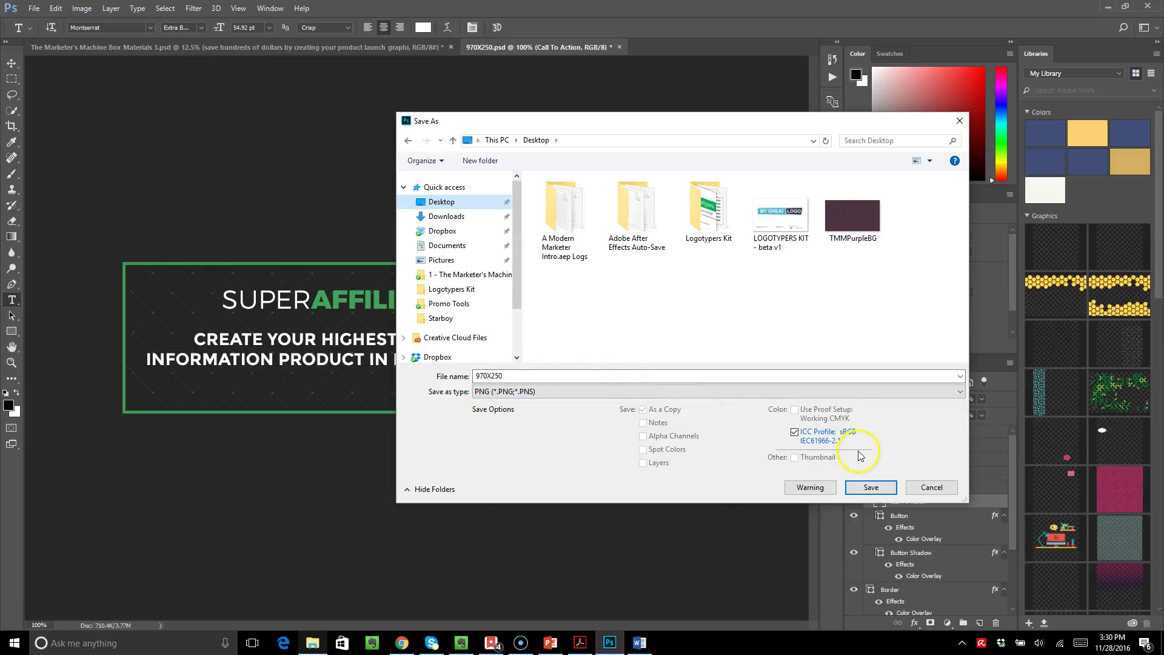
click(870, 487)
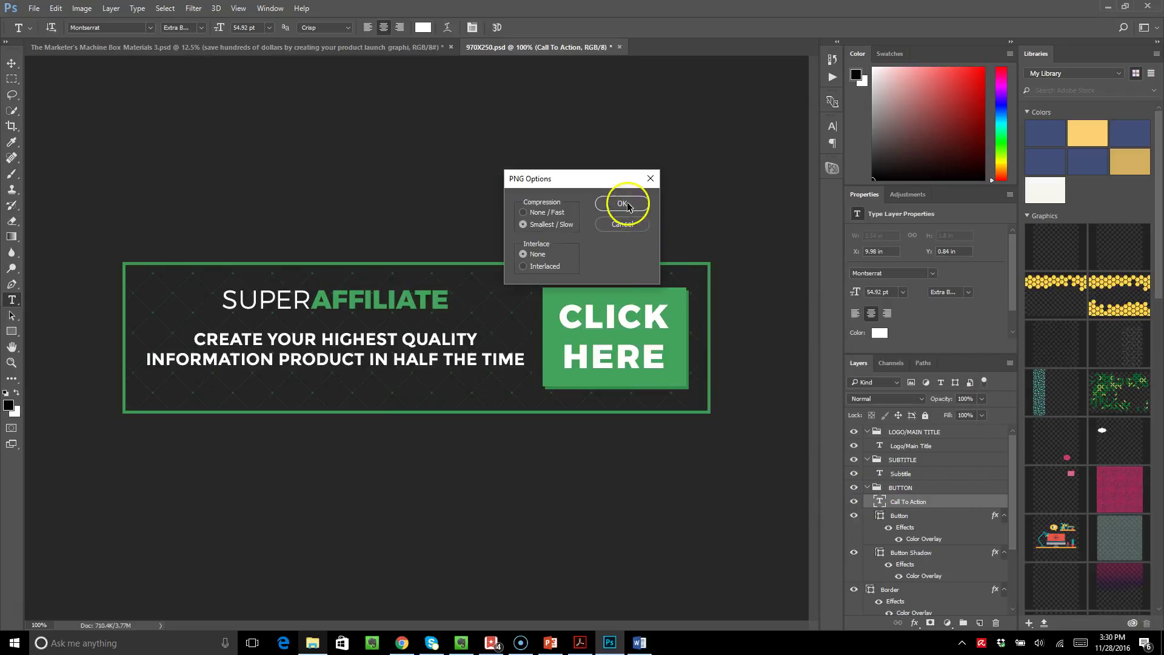
click(624, 204)
Step: View the exported 970X250 image from the desktop, close it, and return to the banner in Photoshop
click(1159, 647)
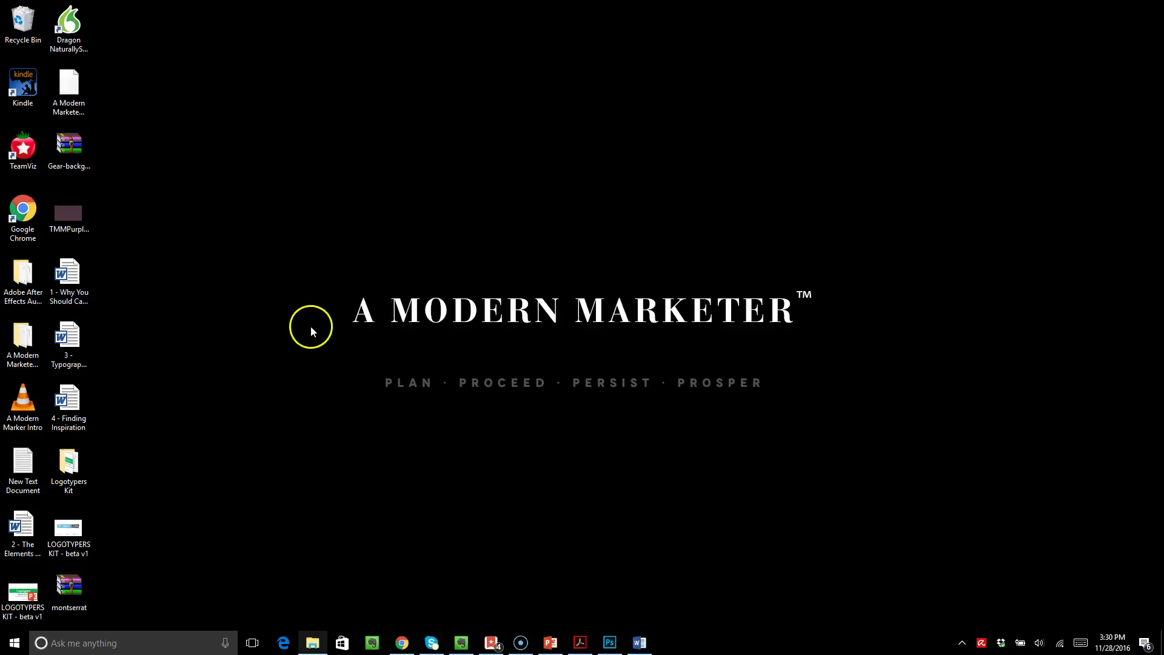
double_click(118, 36)
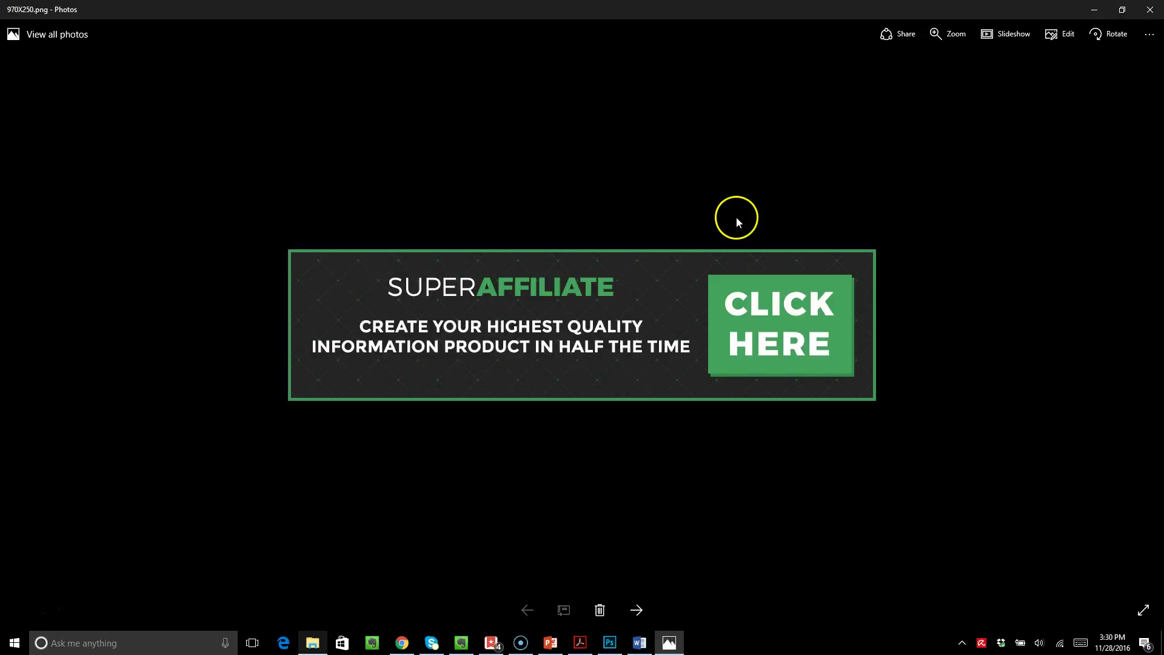
click(1156, 11)
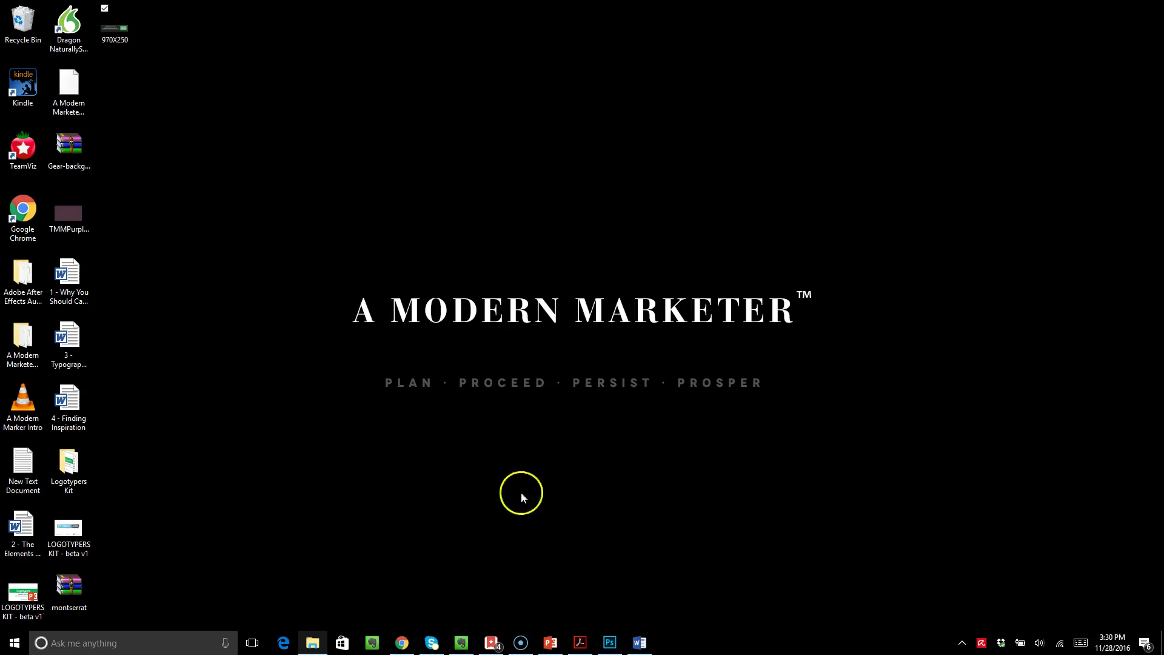
click(608, 643)
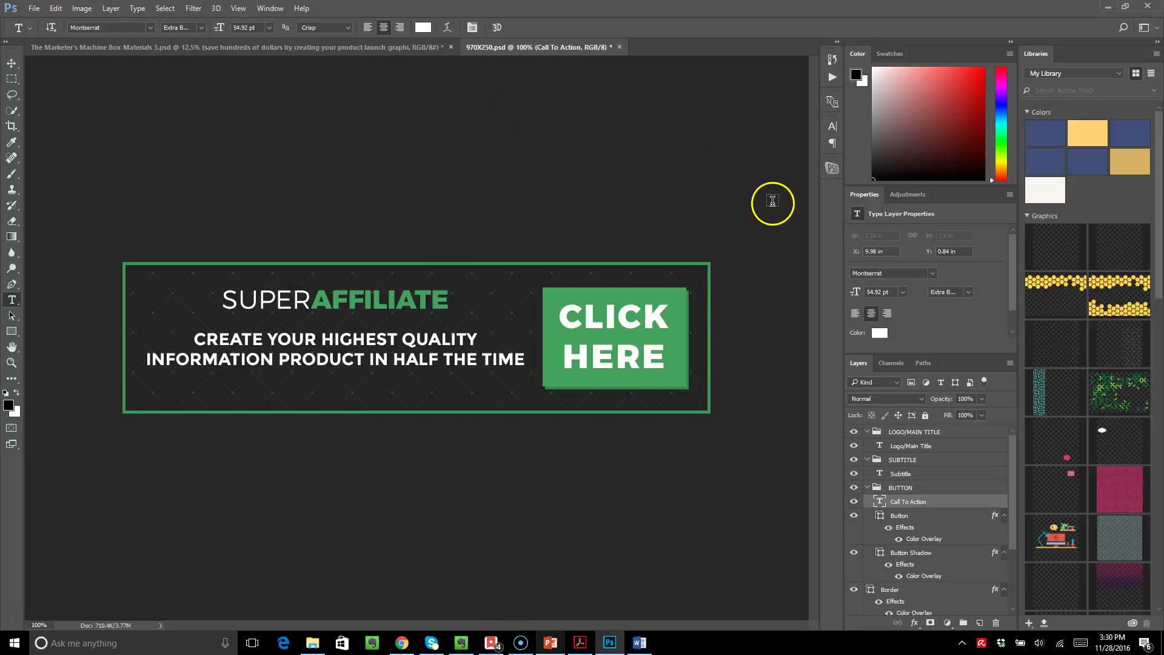
Step: Collapse the BUTTON, SUBTITLE and LOGO/MAIN TITLE layer groups
click(870, 489)
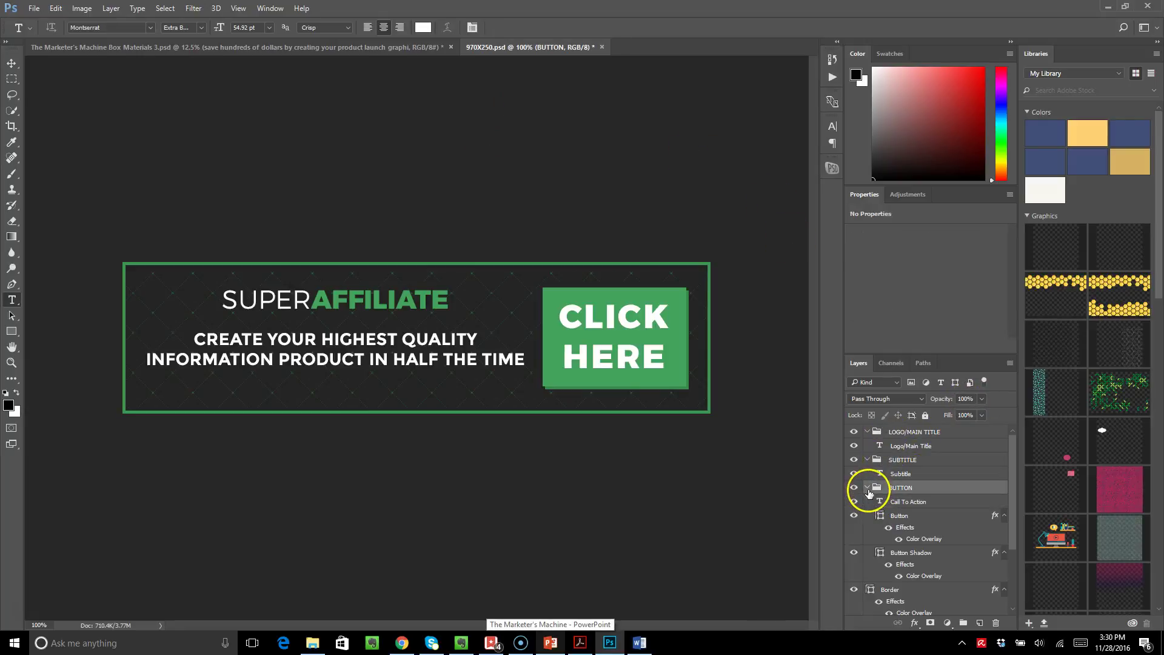
click(866, 488)
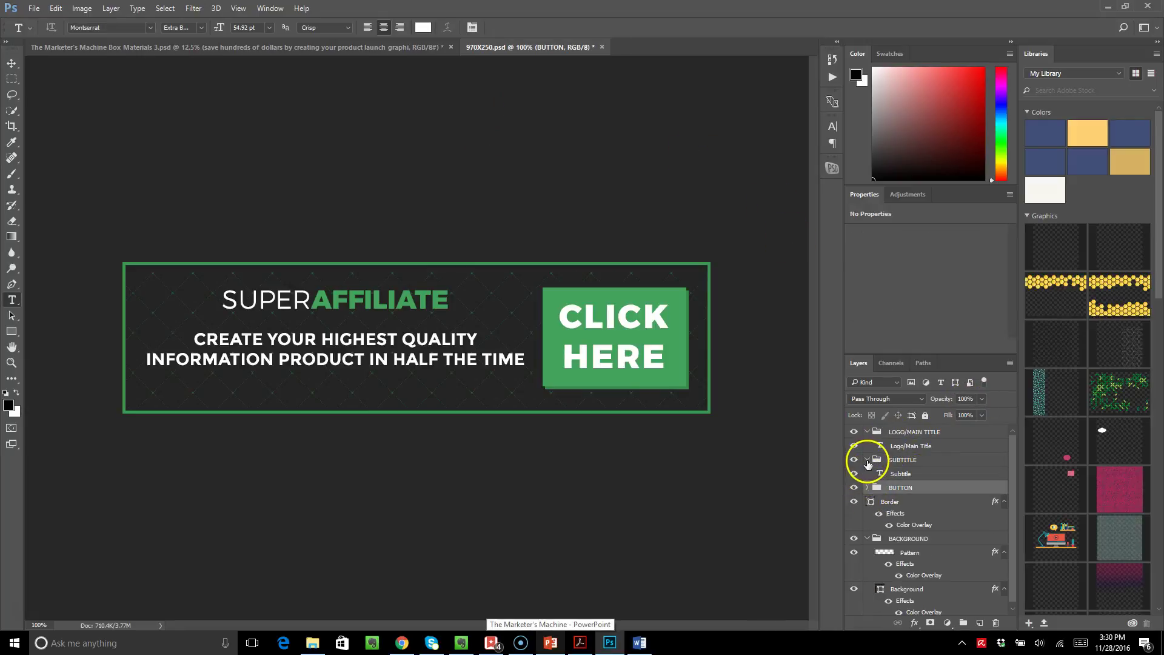
click(867, 461)
click(869, 432)
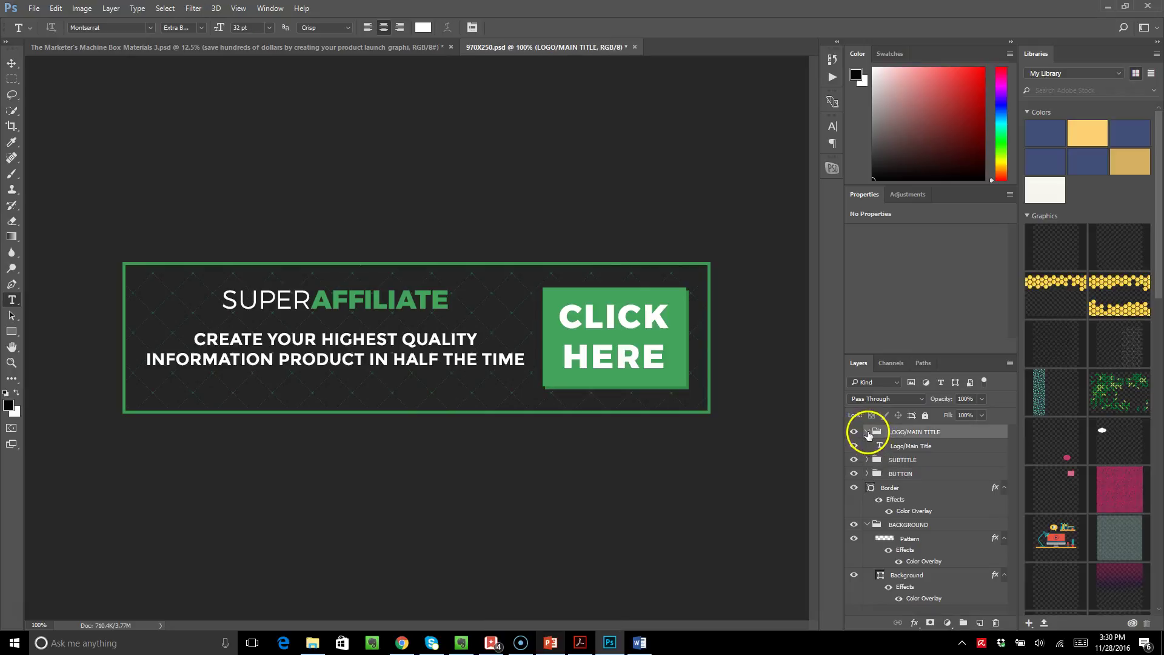
click(866, 432)
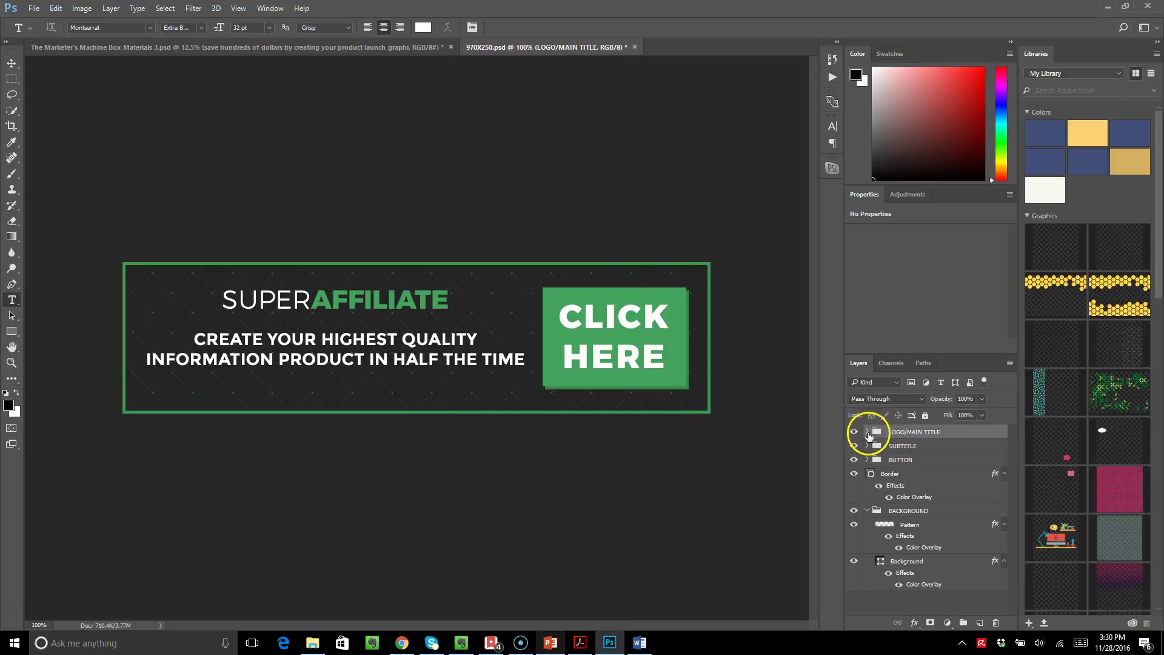
Step: Select the BUTTON group and toggle its visibility repeatedly to preview a blinking button, leaving it visible
click(914, 461)
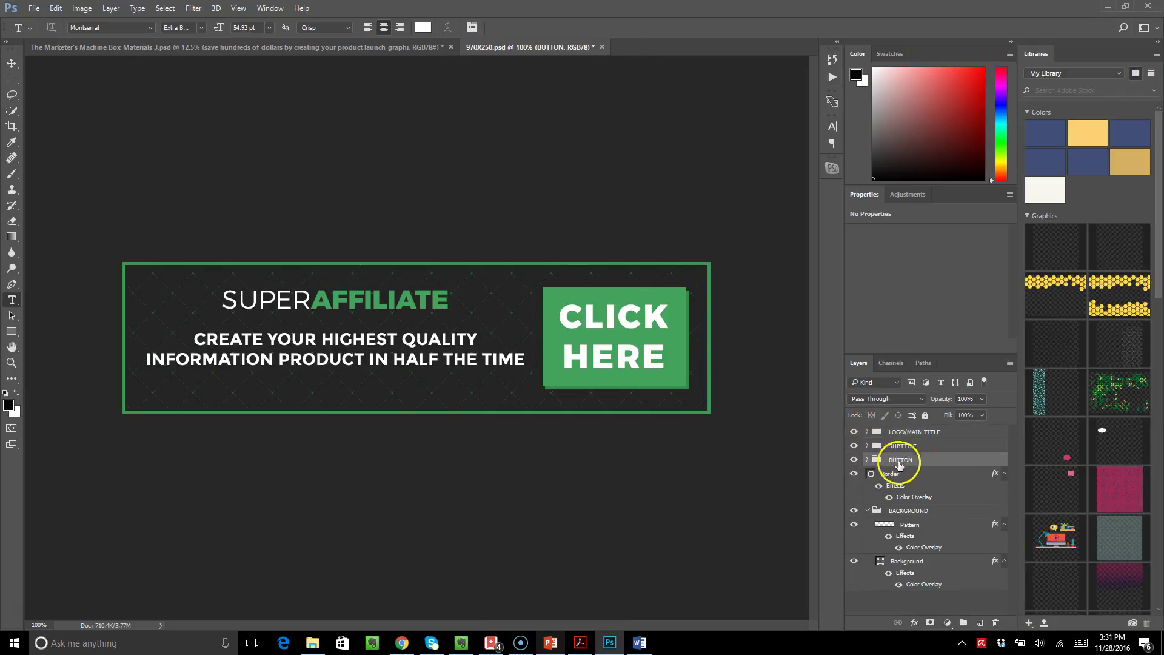
click(853, 460)
click(854, 460)
click(854, 460)
click(853, 460)
click(854, 460)
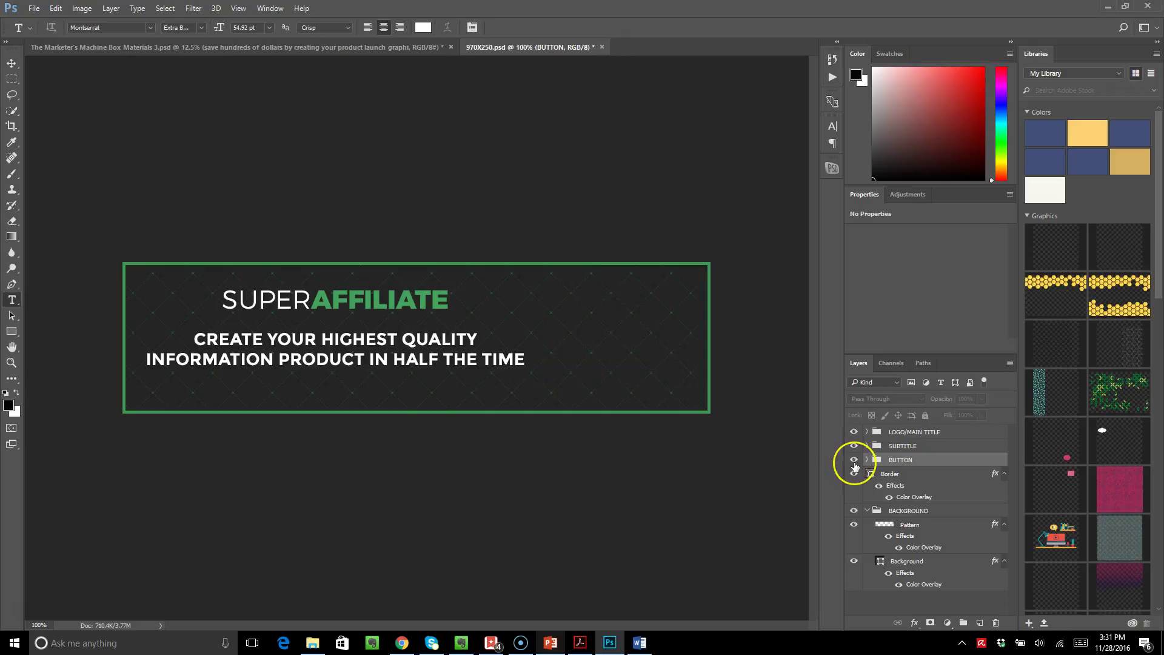
click(853, 460)
click(854, 460)
click(854, 460)
click(854, 461)
click(853, 460)
click(854, 460)
click(853, 460)
click(853, 460)
click(854, 461)
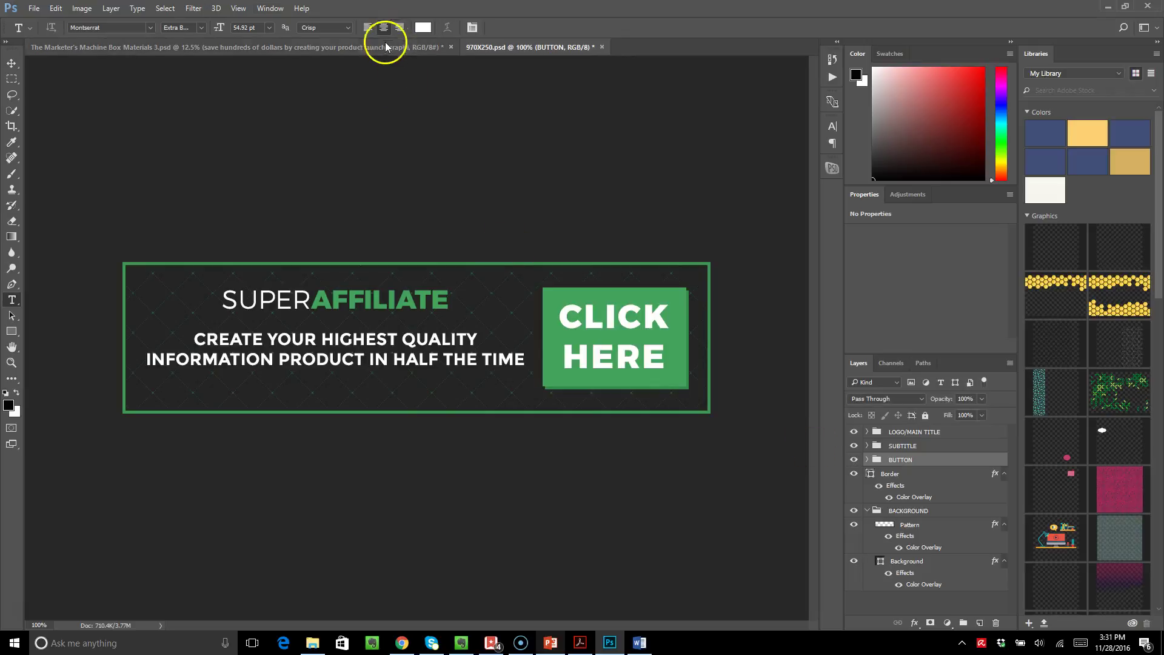
Step: Show the Timeline for the banner's animation frames
click(276, 13)
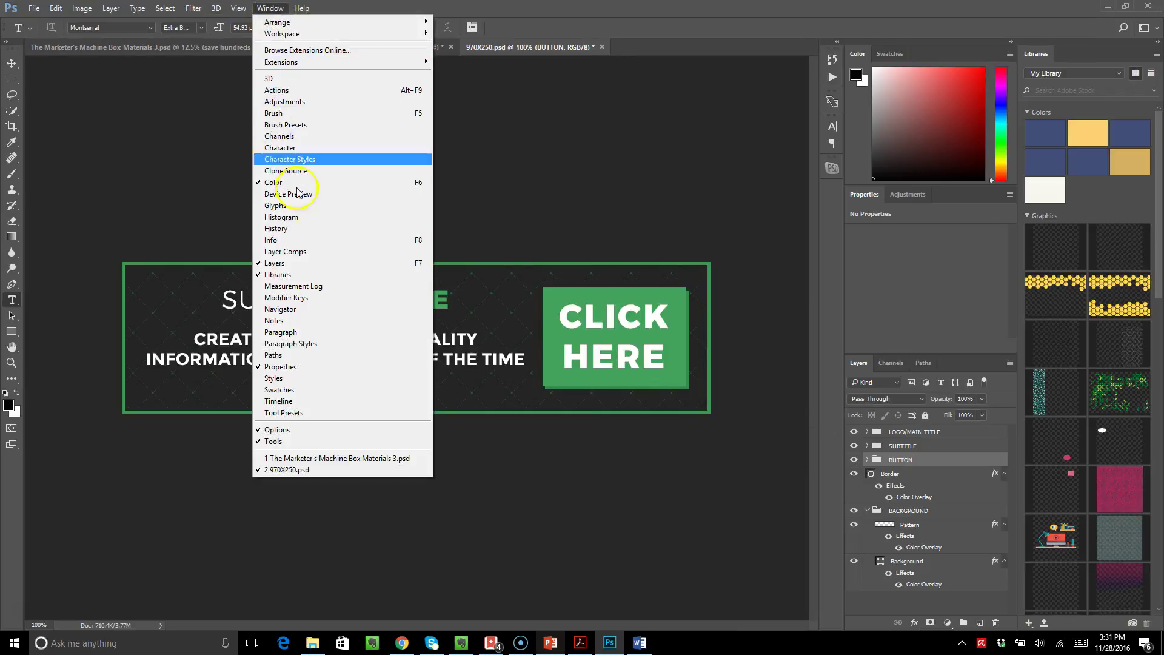
click(302, 401)
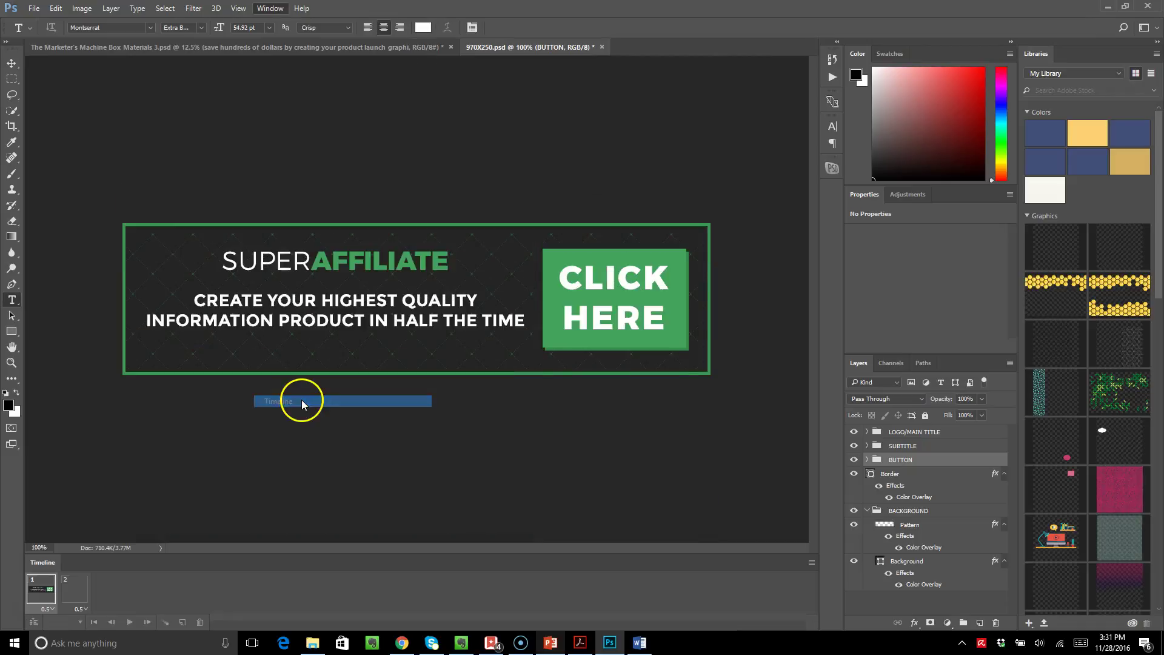
Step: Compare the two existing animation frames and delete the second one
click(79, 591)
click(43, 587)
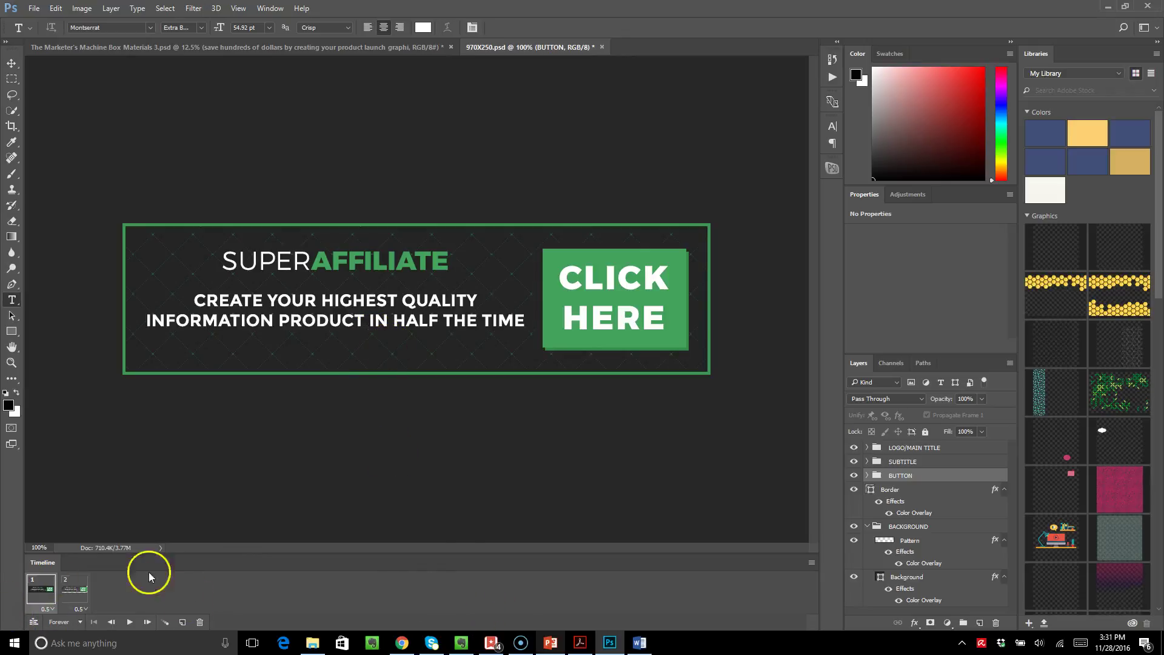
click(83, 582)
click(47, 582)
click(71, 582)
click(200, 625)
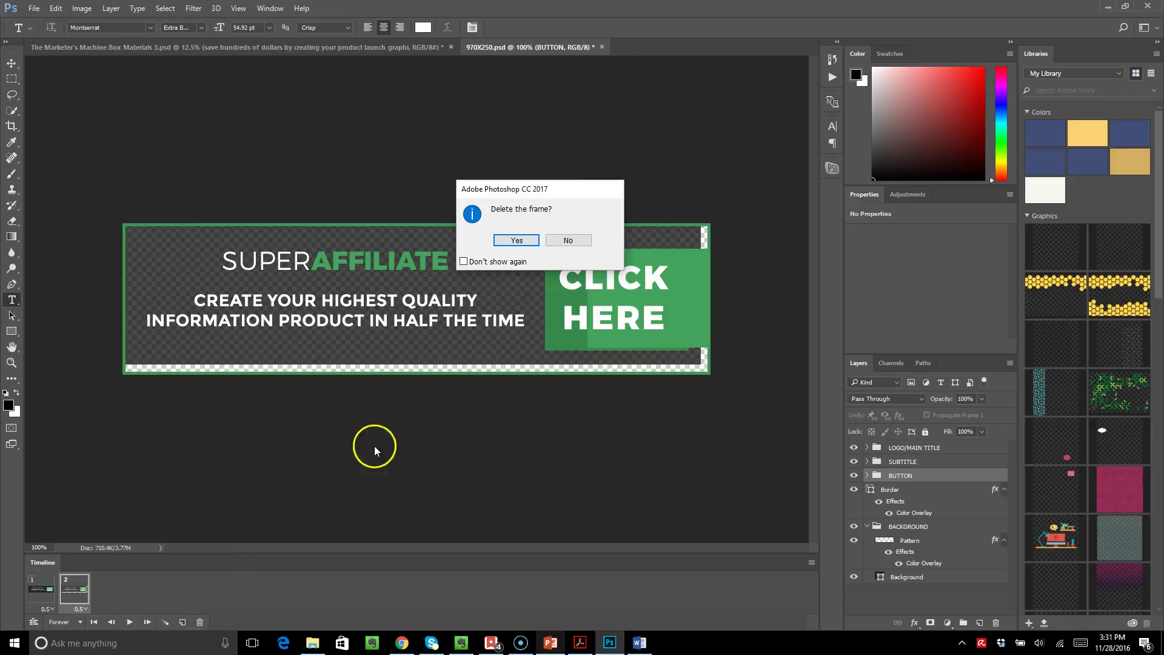
click(522, 239)
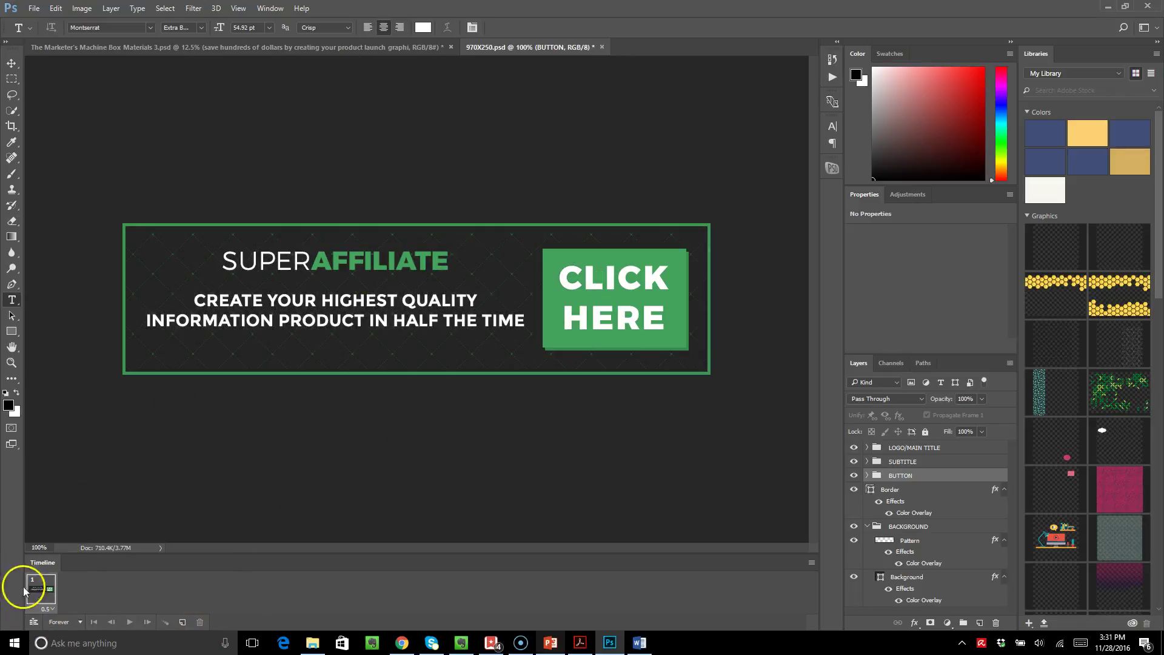
Step: Add a second animation frame with the BUTTON group hidden and play the animation to preview it
click(182, 623)
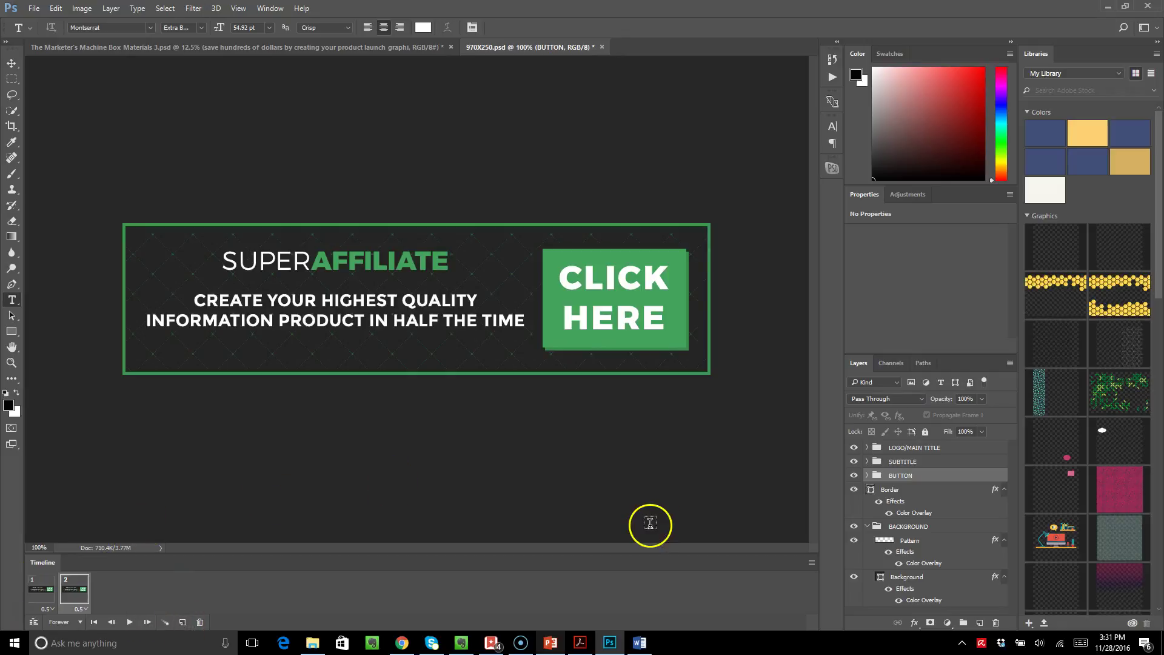
click(853, 477)
click(131, 621)
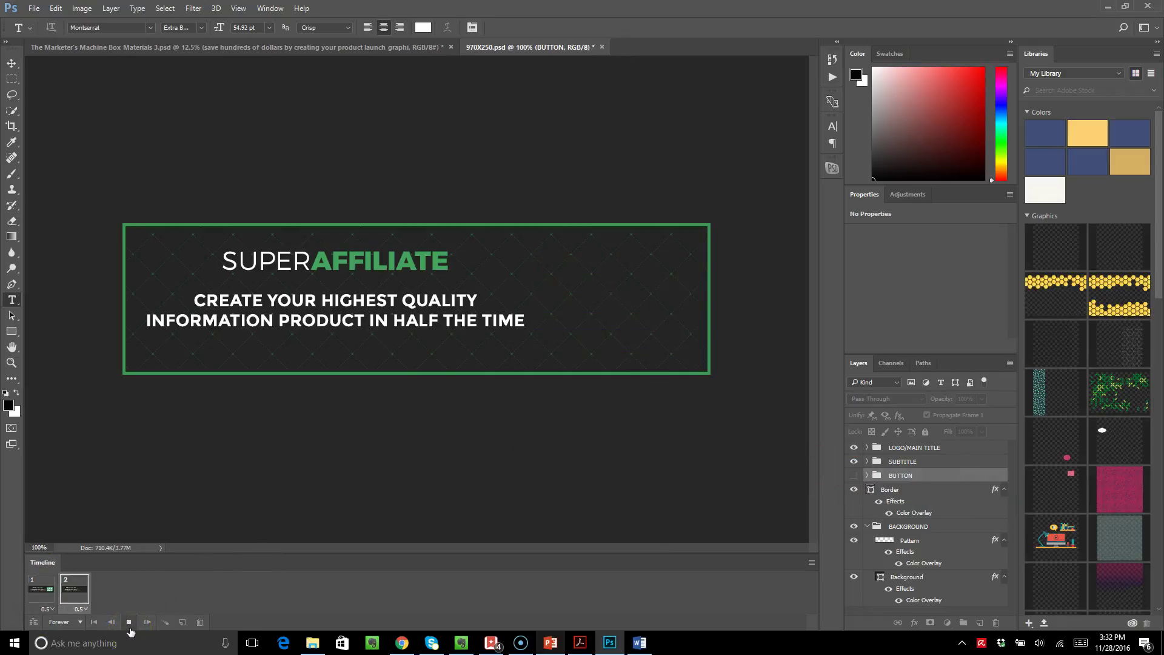
click(129, 621)
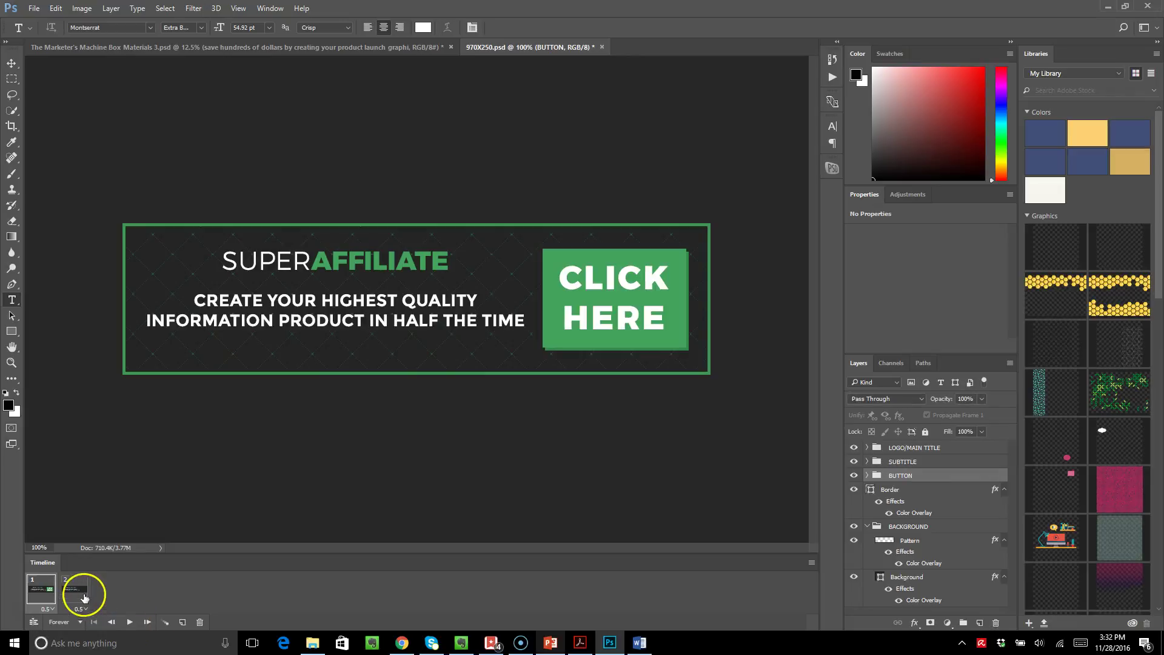
click(79, 596)
click(201, 621)
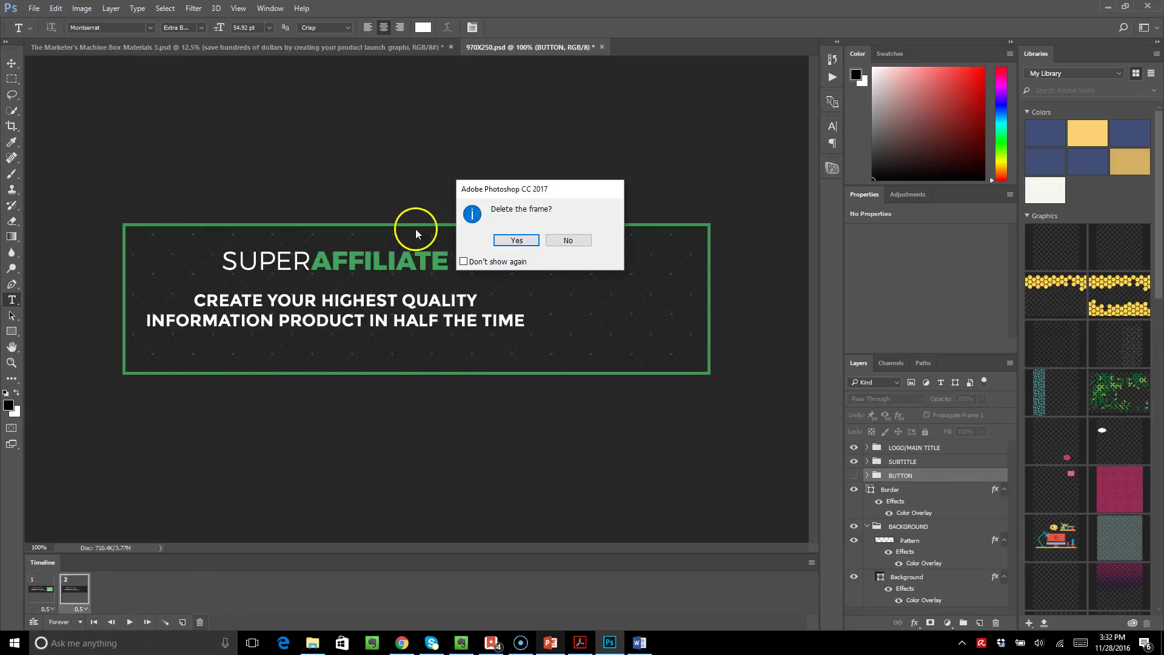
click(568, 240)
Step: Hide the Timeline and make the BUTTON group visible again
click(256, 8)
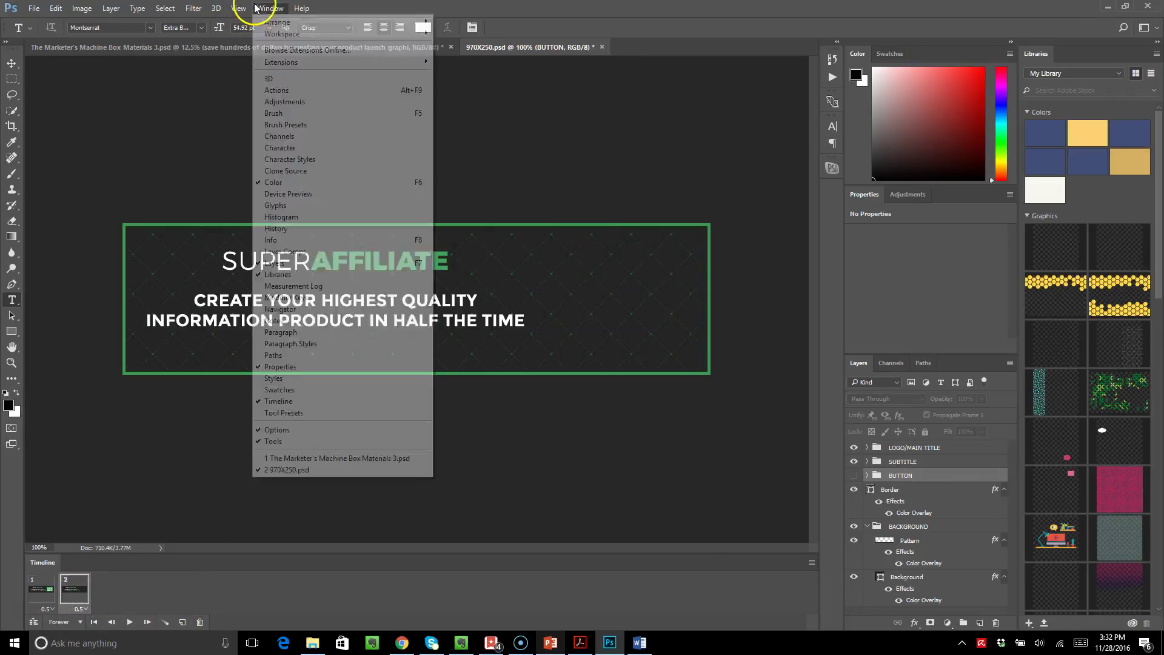
click(297, 401)
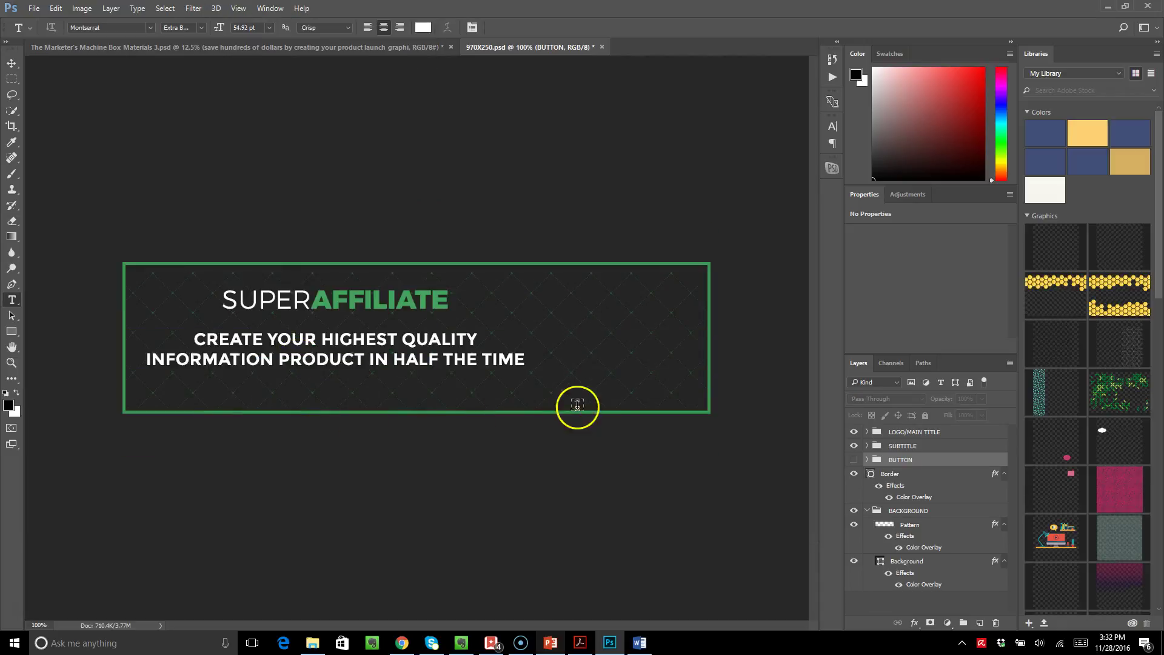
click(854, 460)
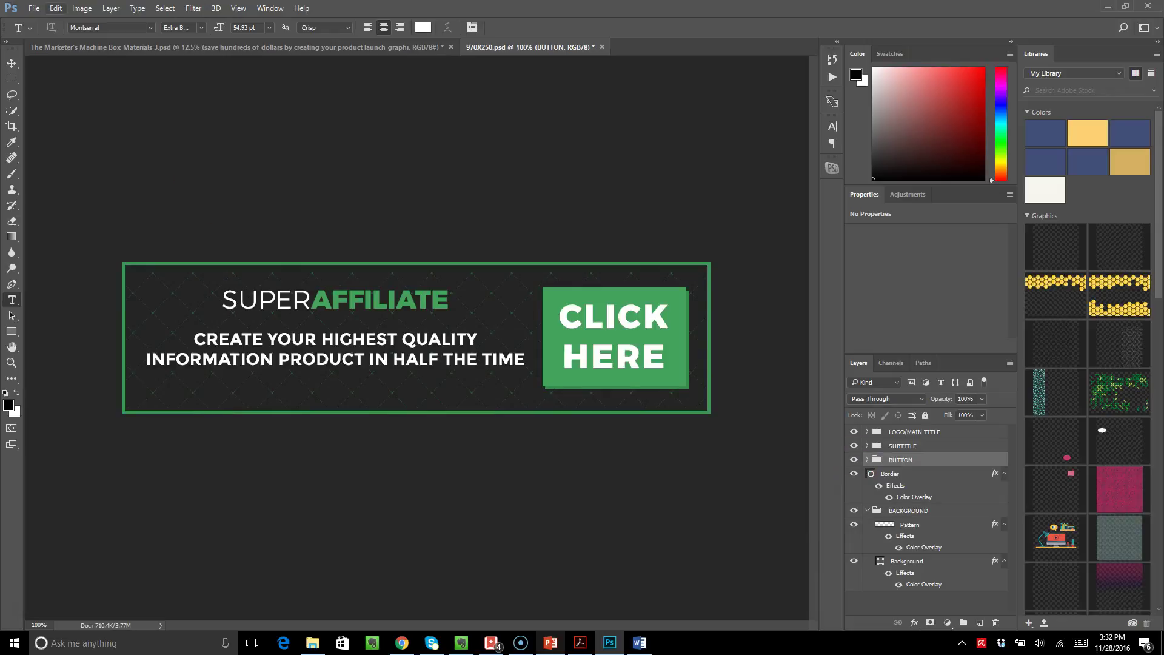
click(33, 8)
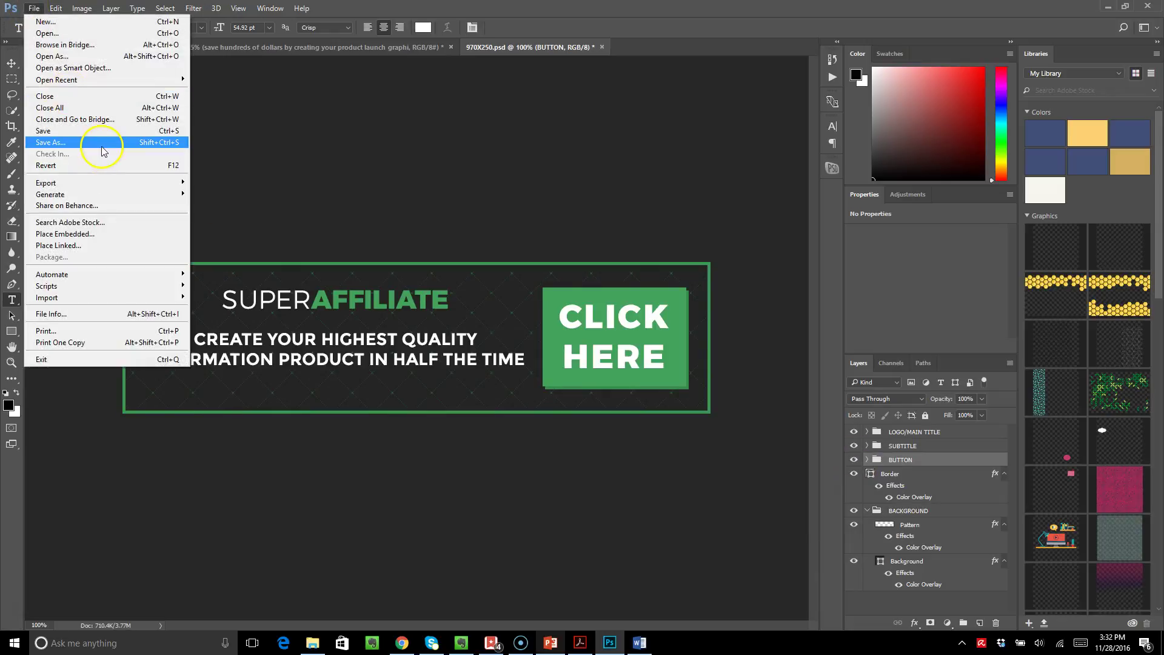
click(419, 152)
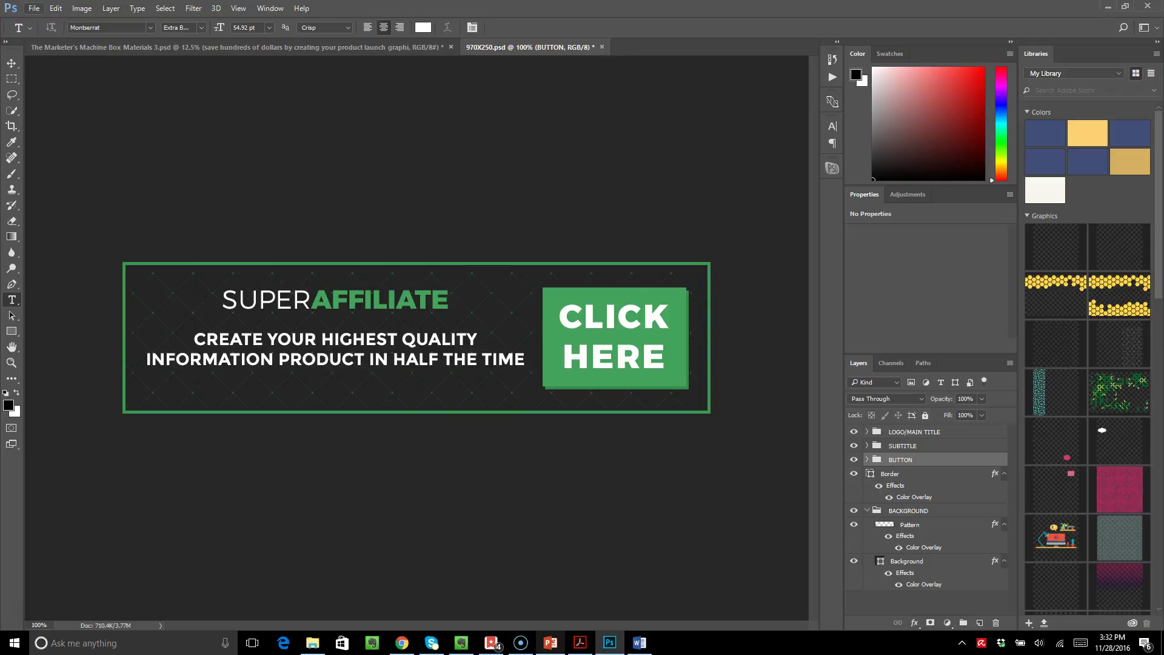
key(alt+f)
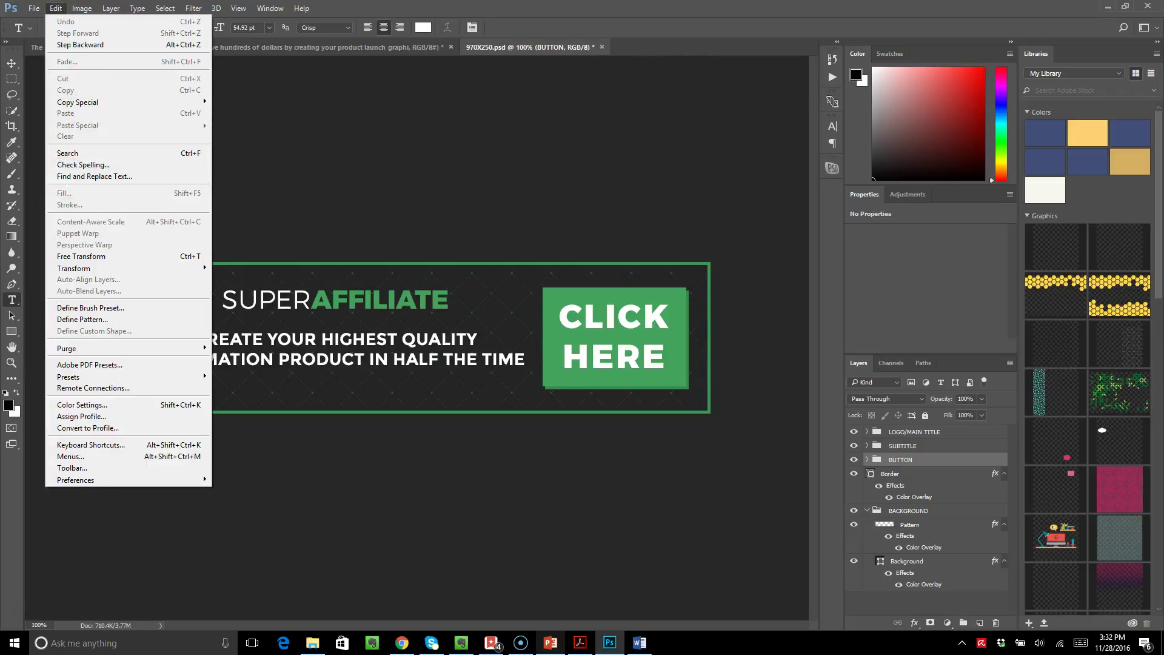
click(51, 142)
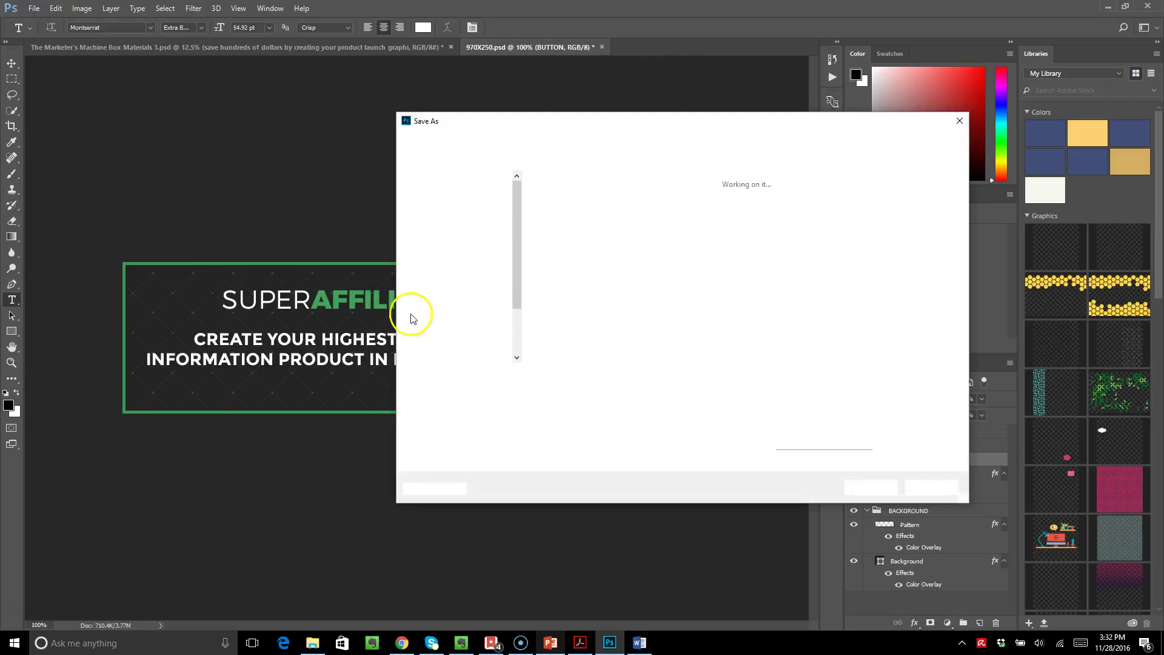
click(528, 391)
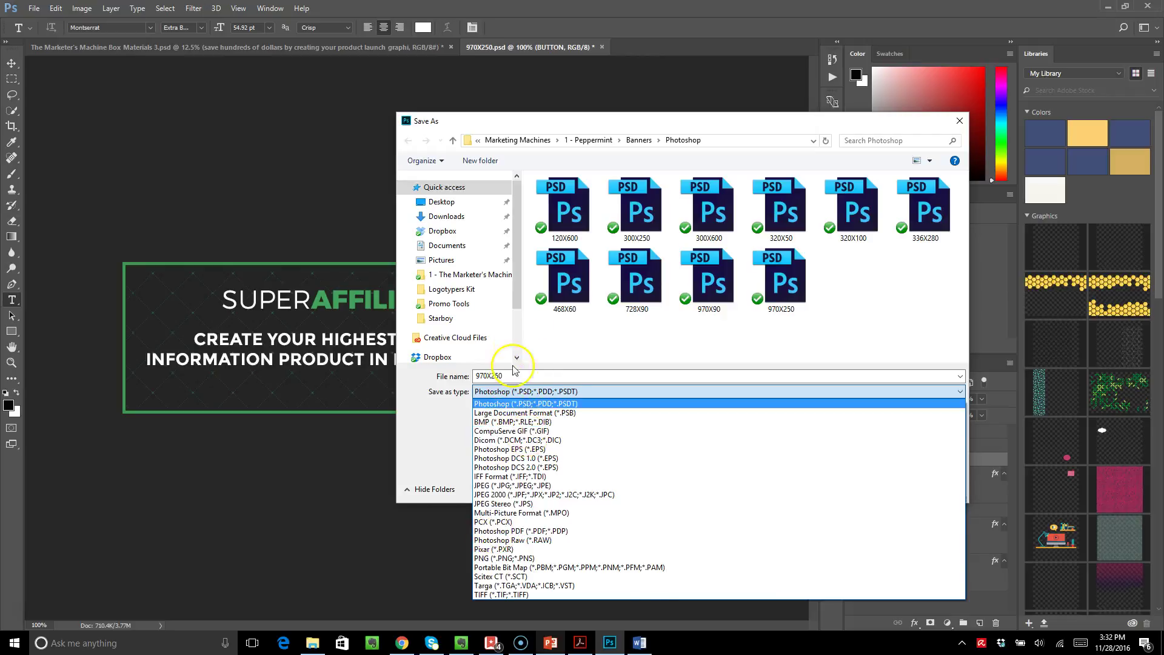
click(513, 559)
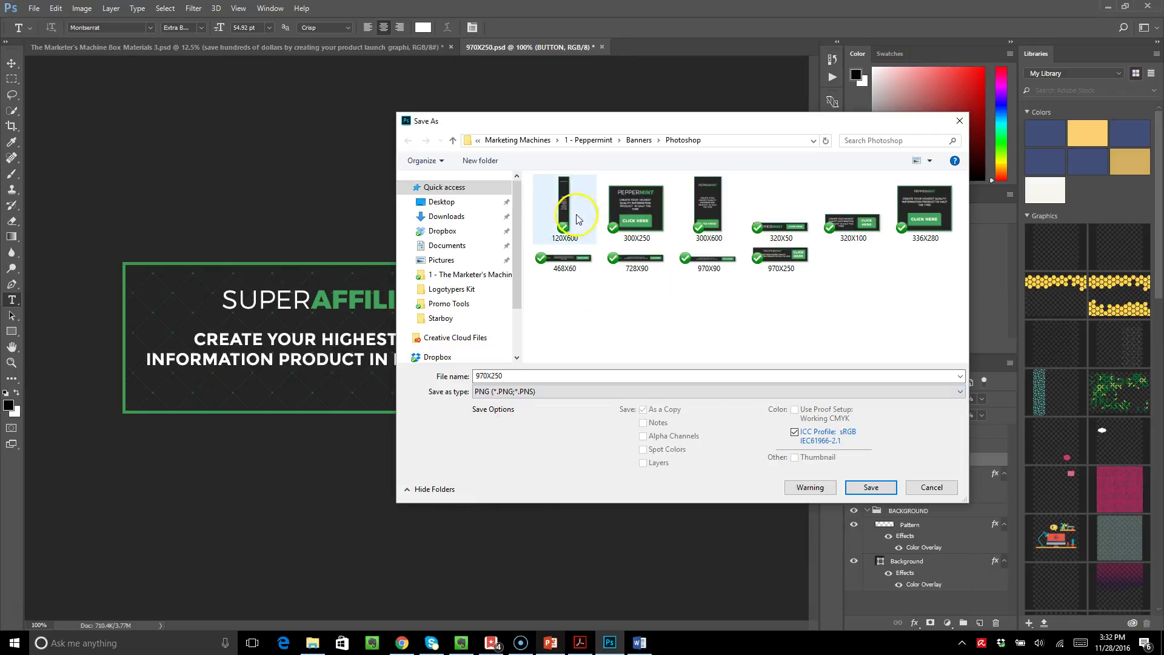
click(441, 202)
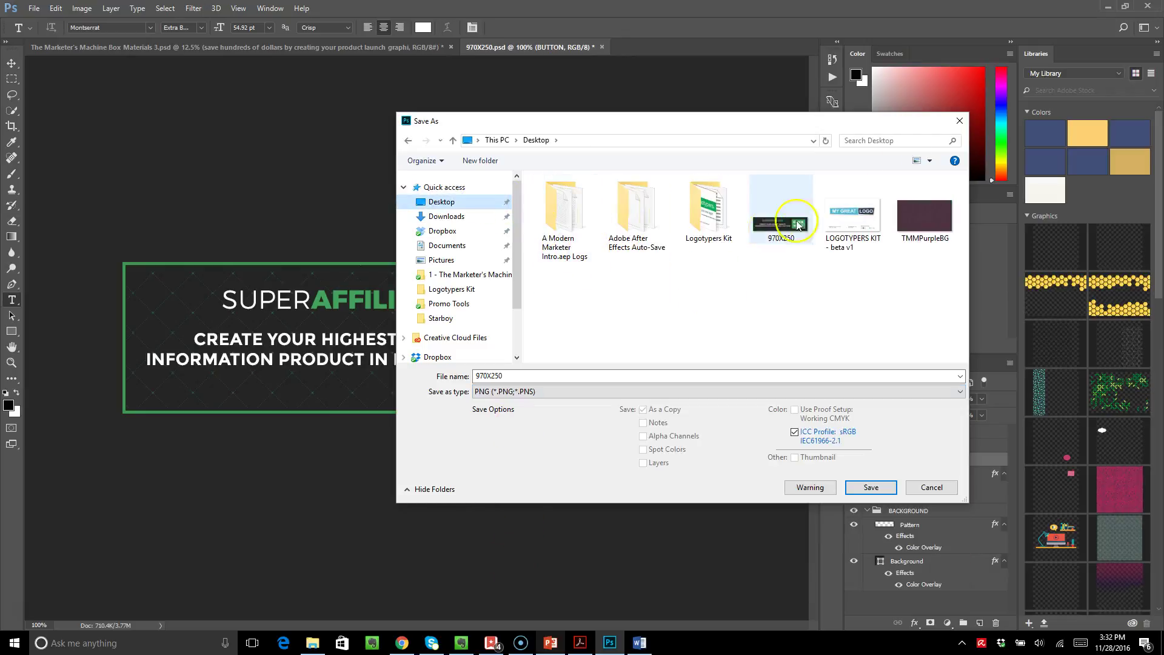
click(959, 120)
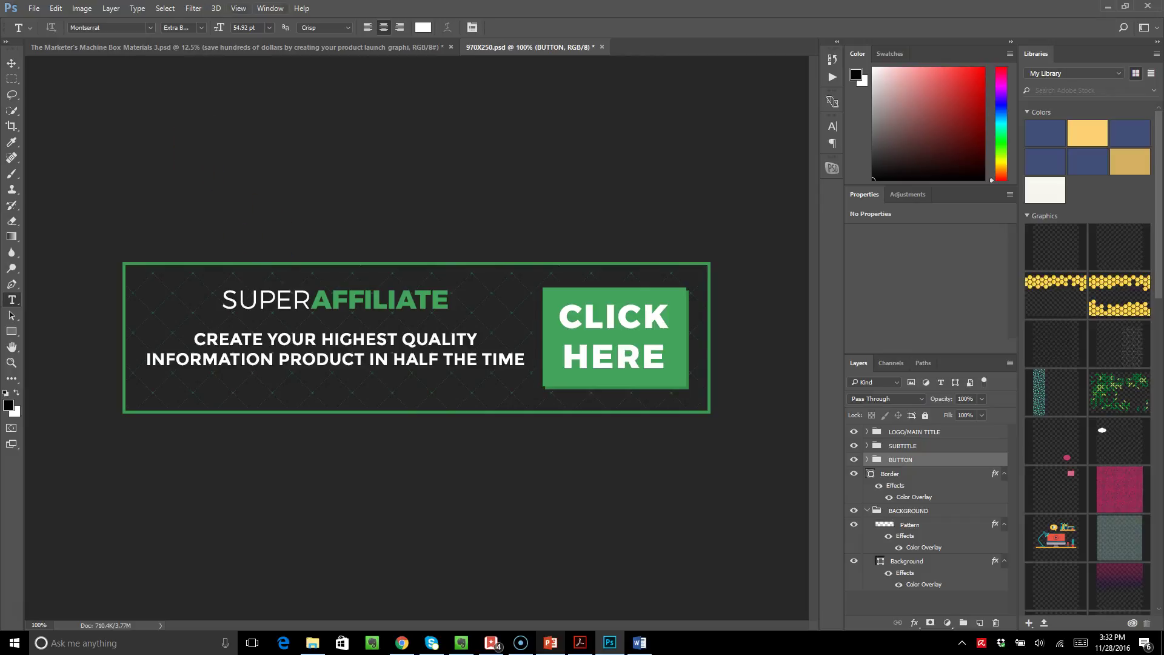
Step: Show the Timeline again and delete the second animation frame
click(270, 8)
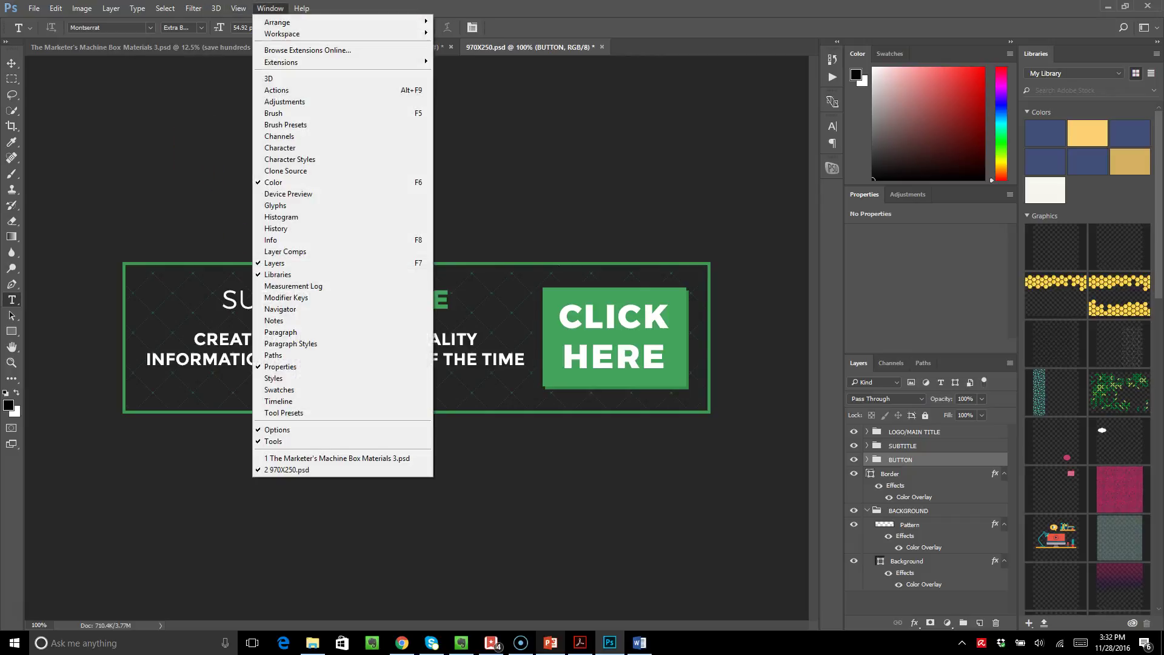
click(296, 401)
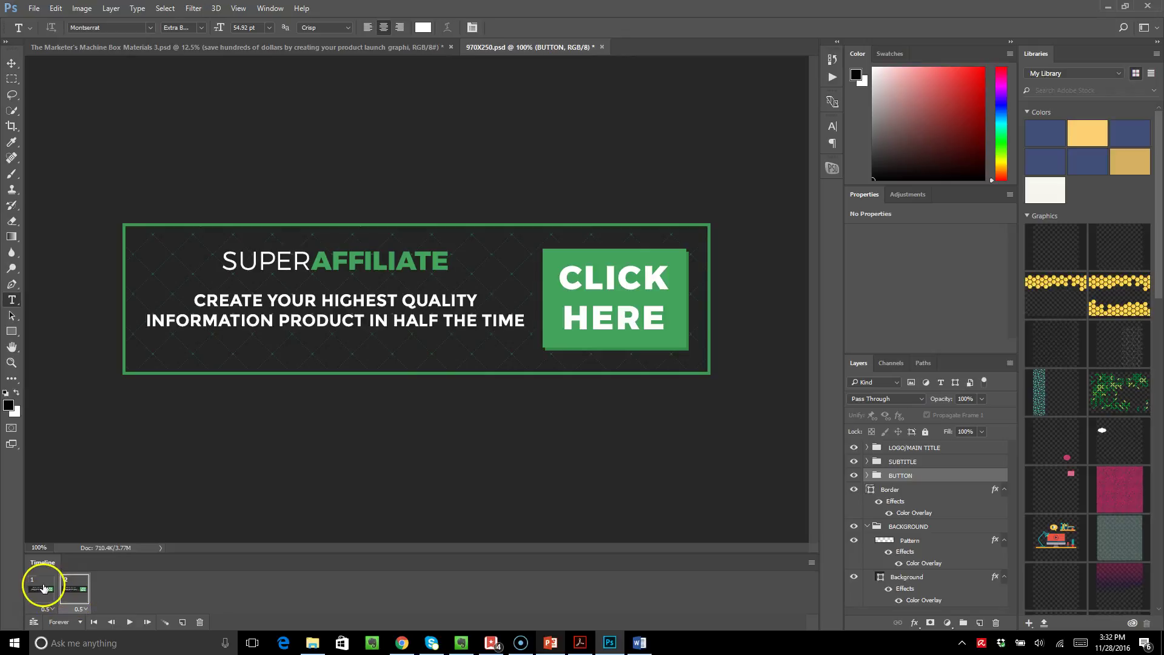
click(192, 624)
click(523, 240)
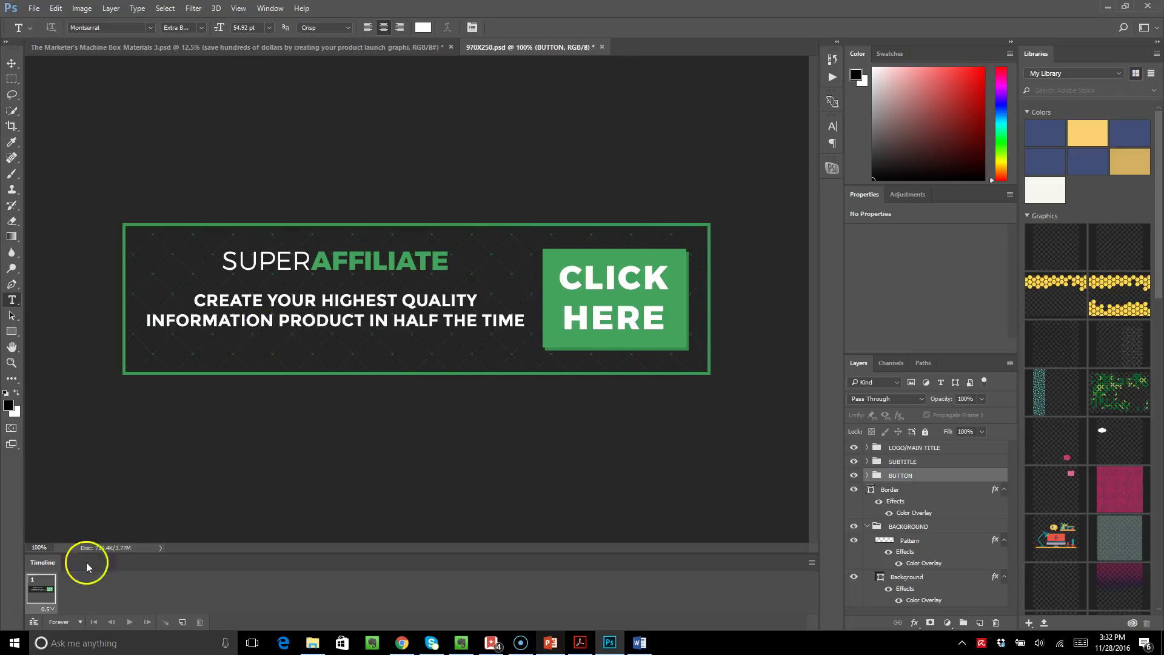
Step: Duplicate the remaining animation frame, hide the BUTTON group in the new second frame, and return to the first frame
click(189, 625)
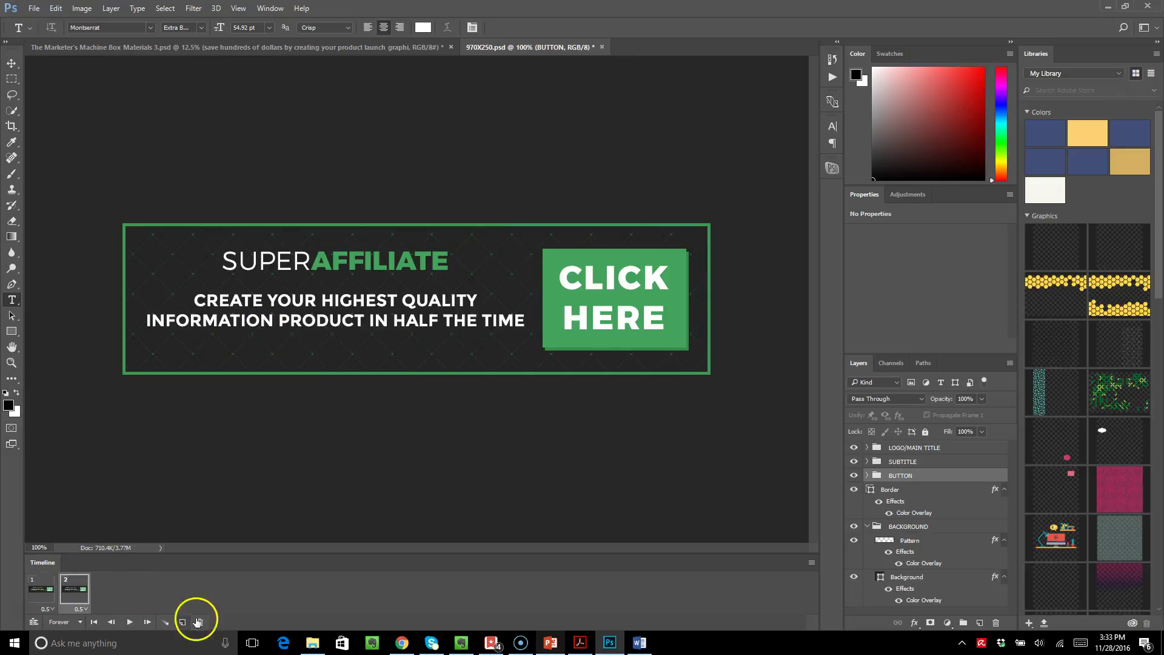
click(49, 589)
click(73, 588)
click(853, 476)
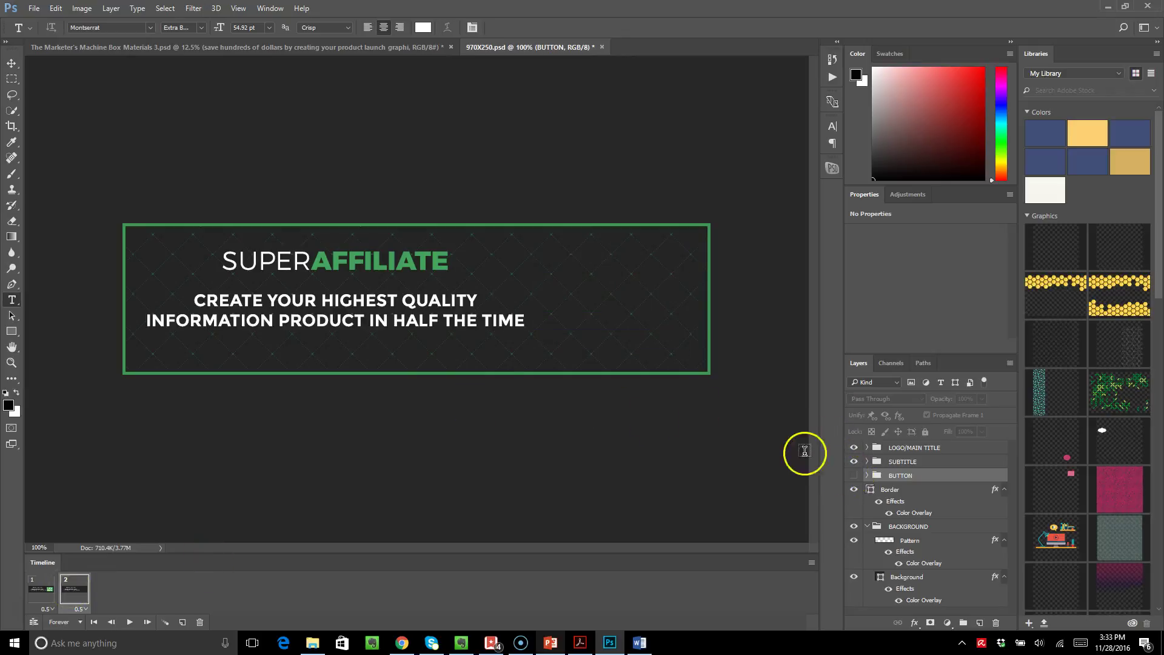
click(49, 589)
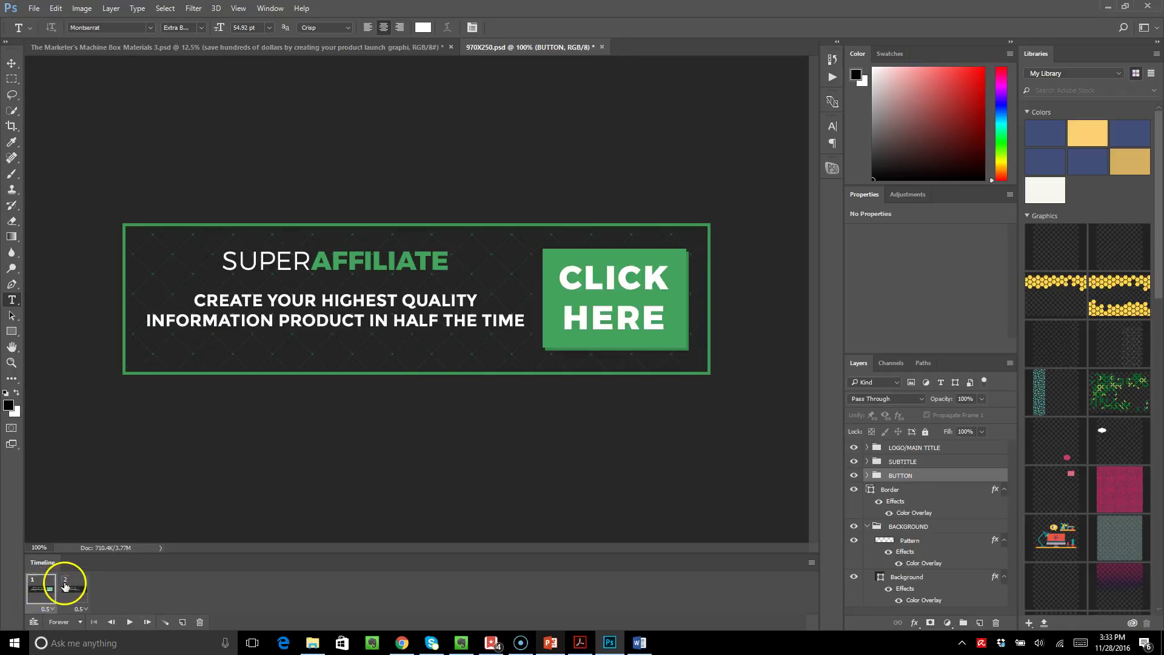
Step: Set the second frame's delay to 0.5 seconds and the looping to Forever, previewing the blinking button animation
click(84, 610)
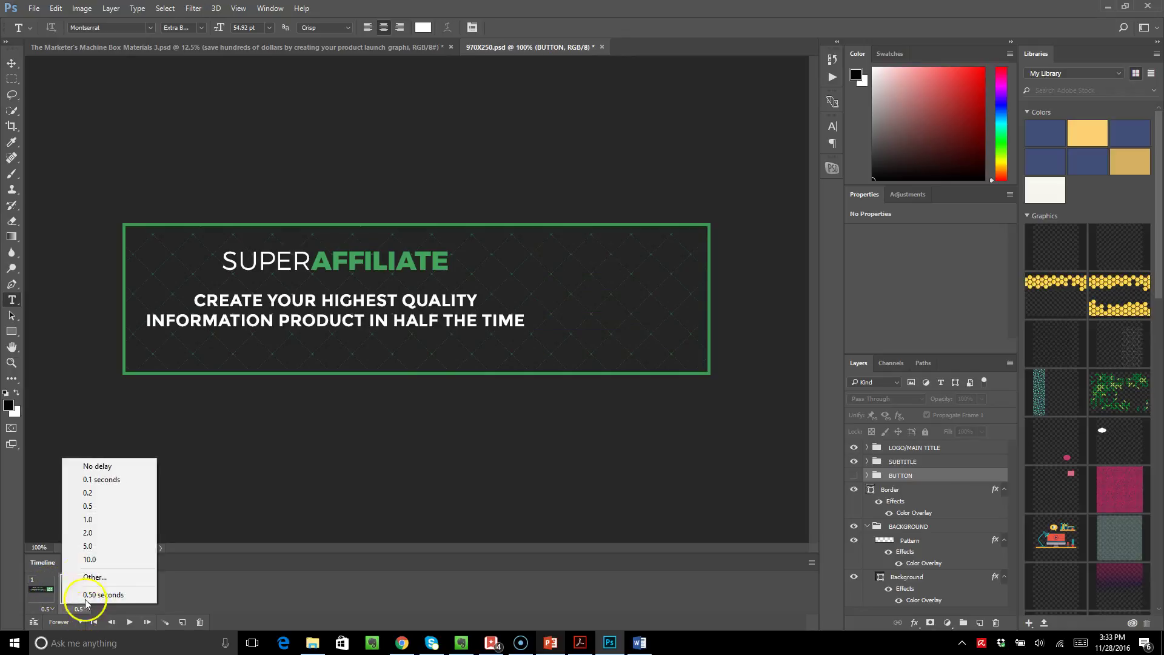
click(86, 508)
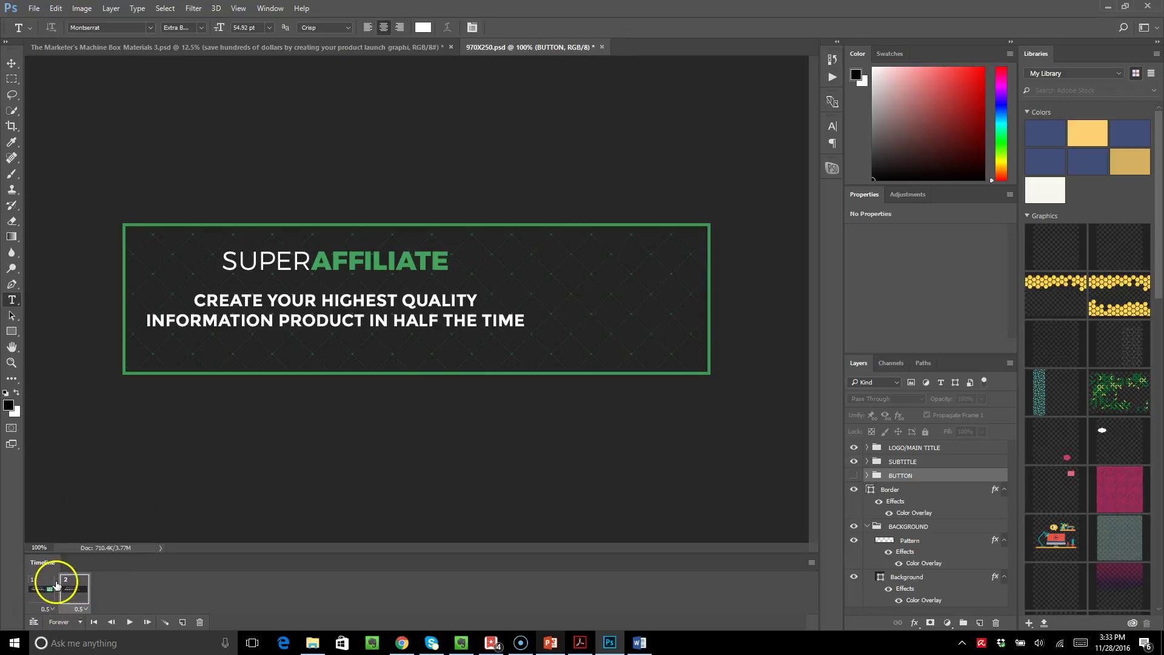
click(79, 622)
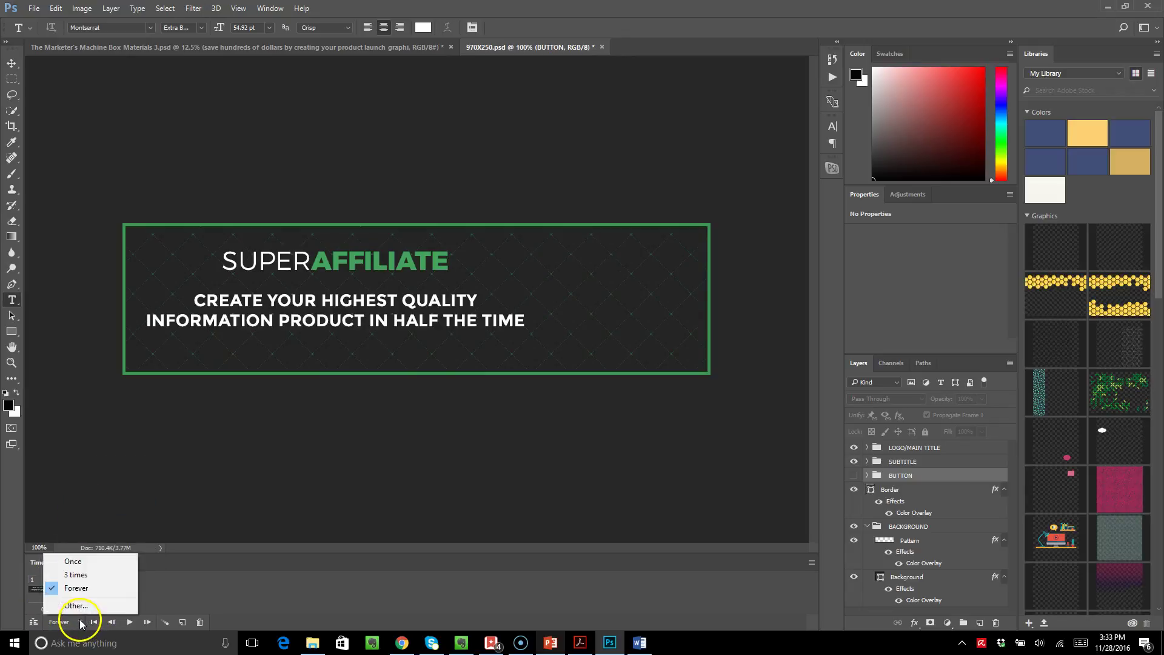
click(77, 588)
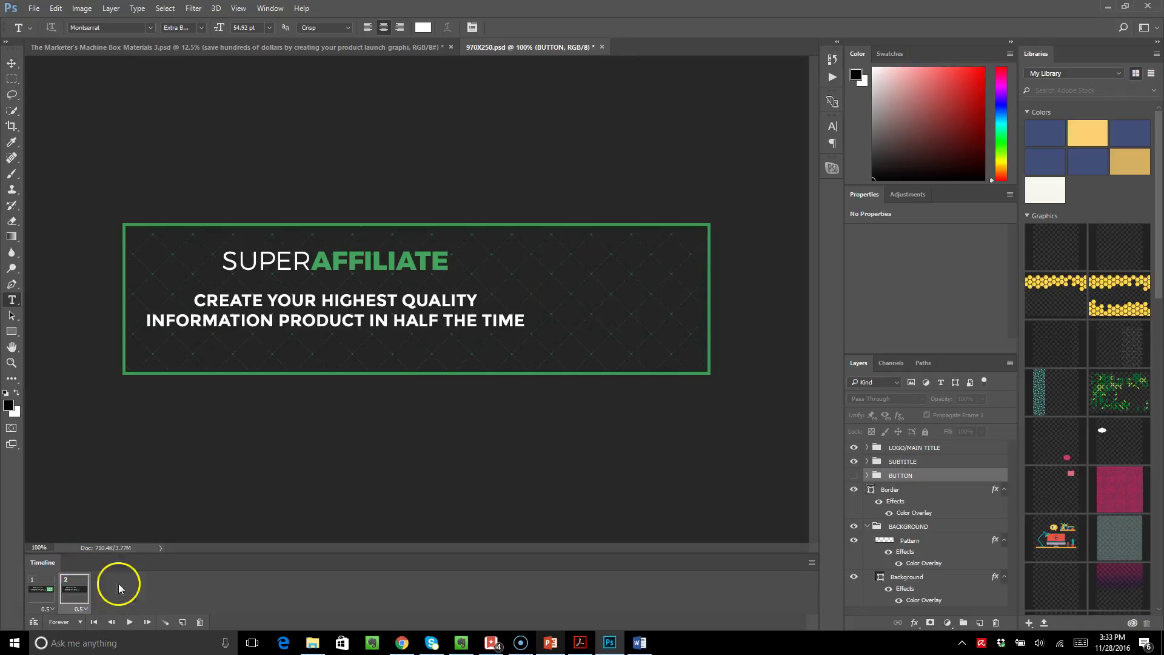
click(131, 621)
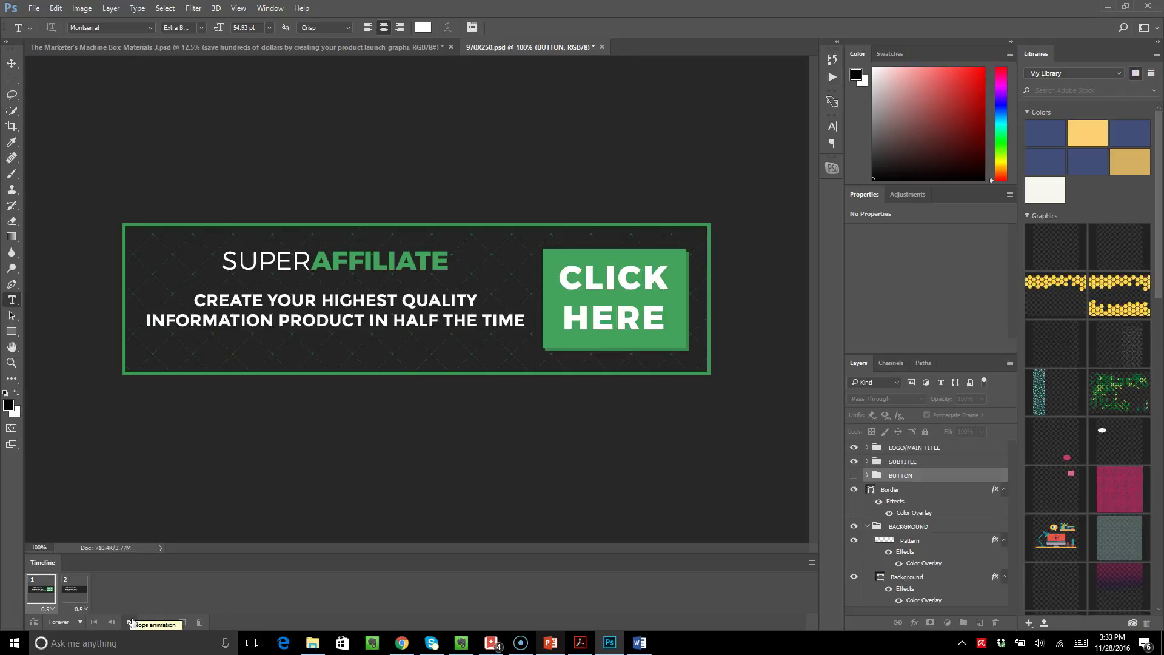
click(130, 621)
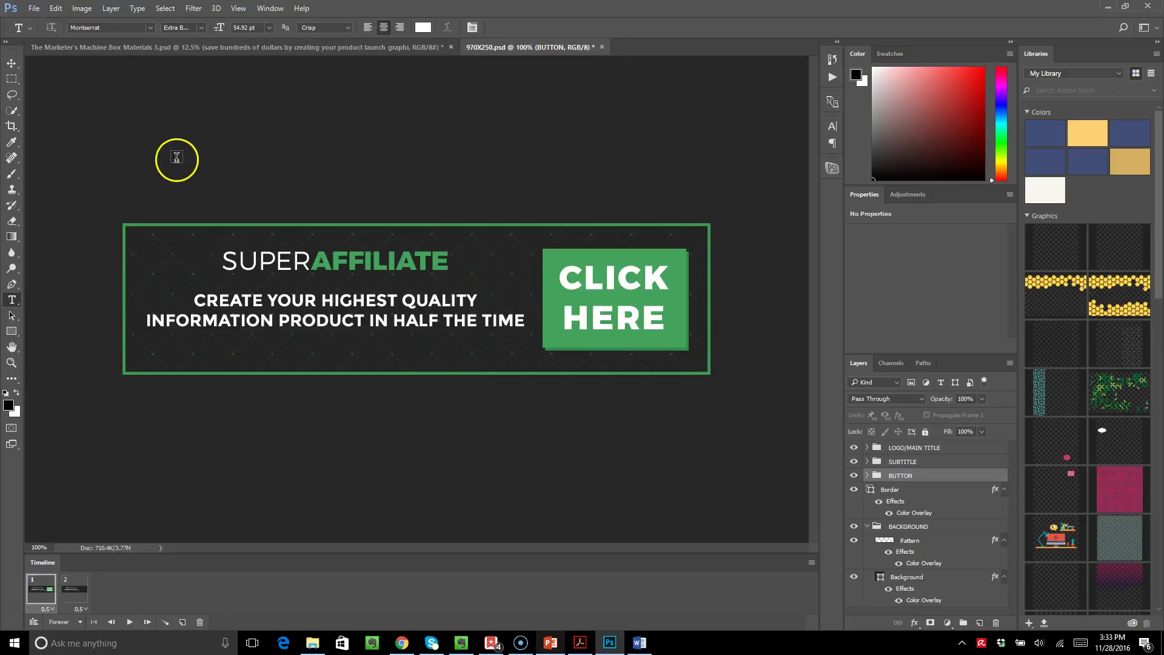
Step: Start a Save for Web (Legacy) export of the banner with GIF as the file format
click(31, 9)
mouse_move(128, 182)
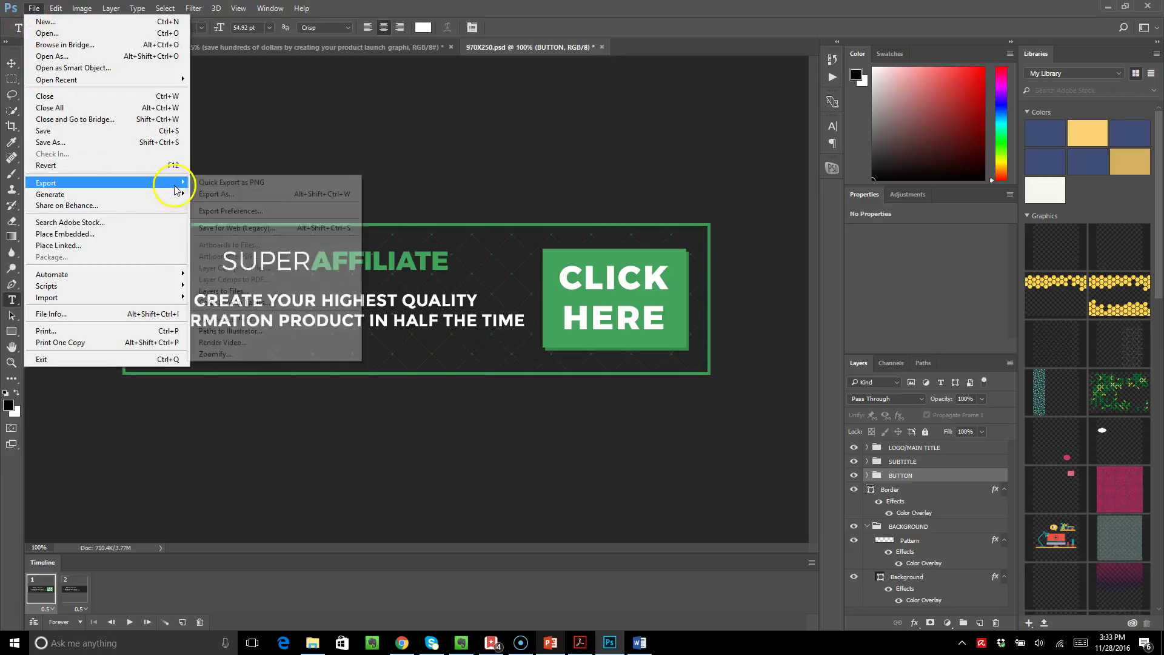
click(272, 228)
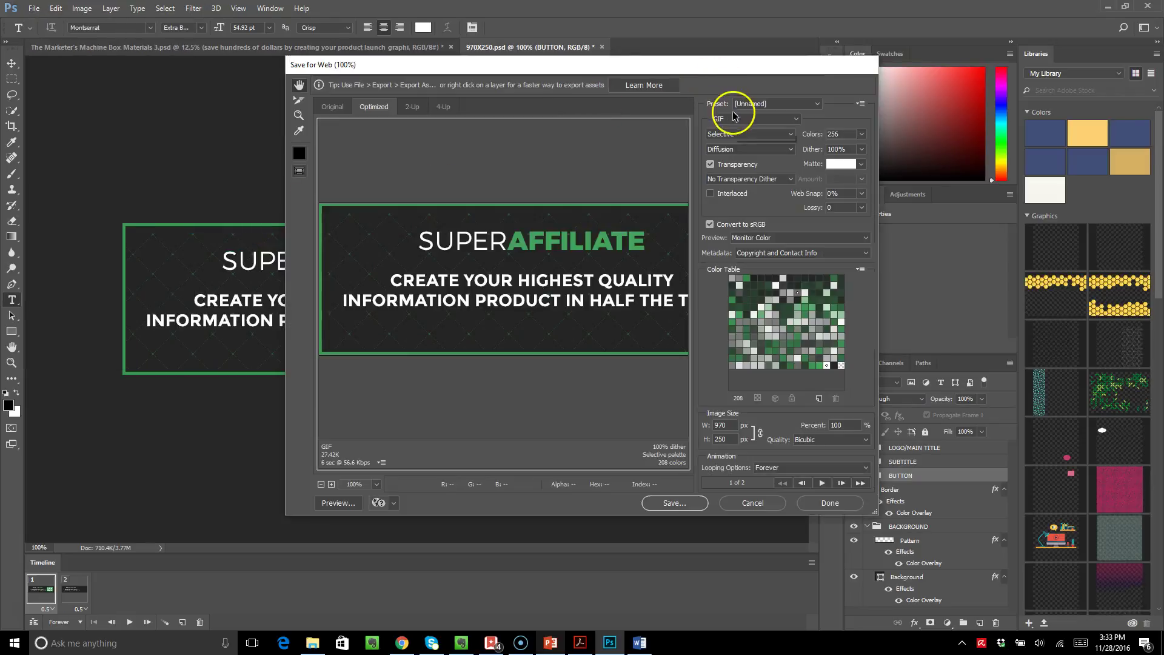
click(734, 120)
click(736, 123)
click(737, 121)
click(733, 130)
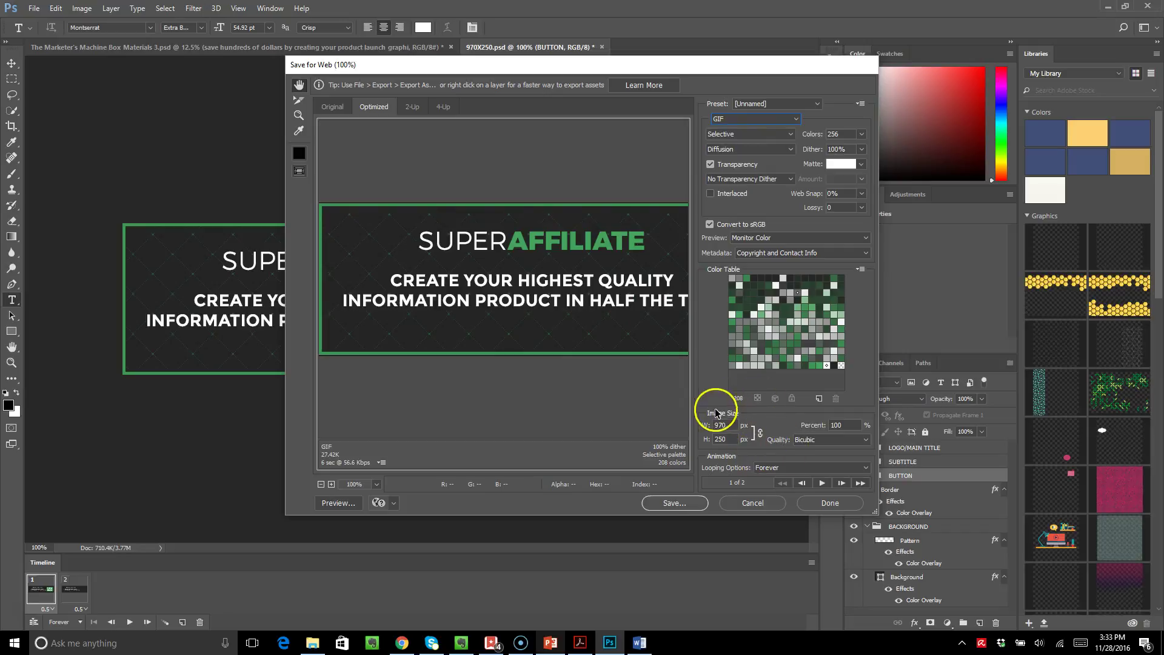
Step: Set the looping option of the exported animation to Forever
click(774, 467)
click(773, 468)
click(773, 469)
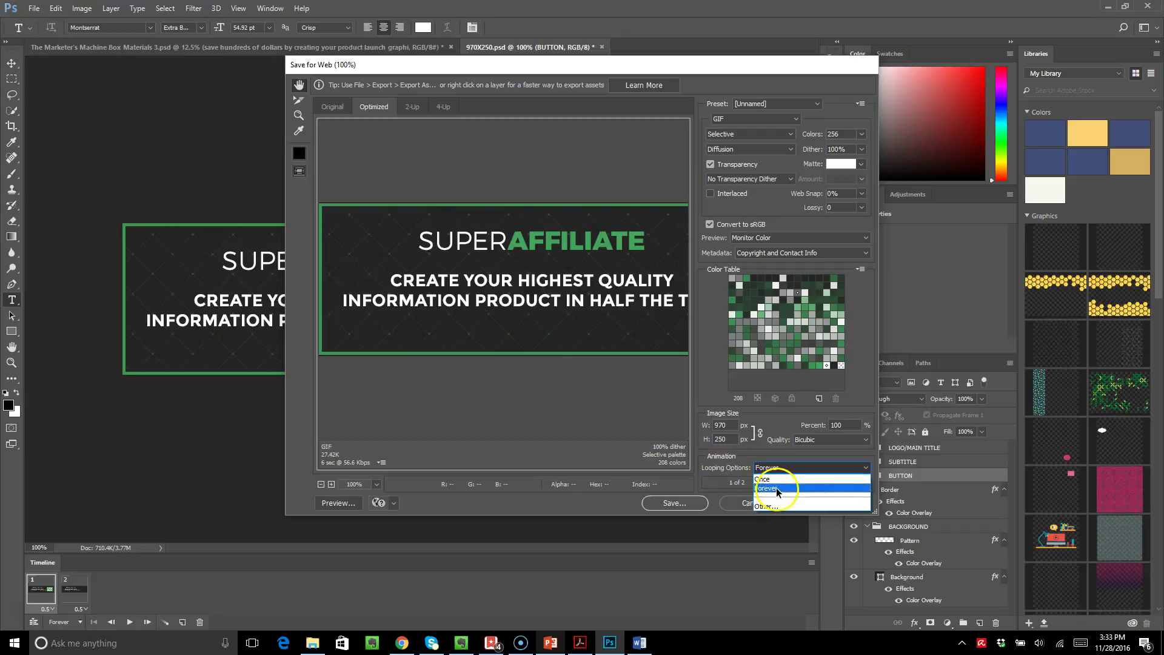
click(710, 482)
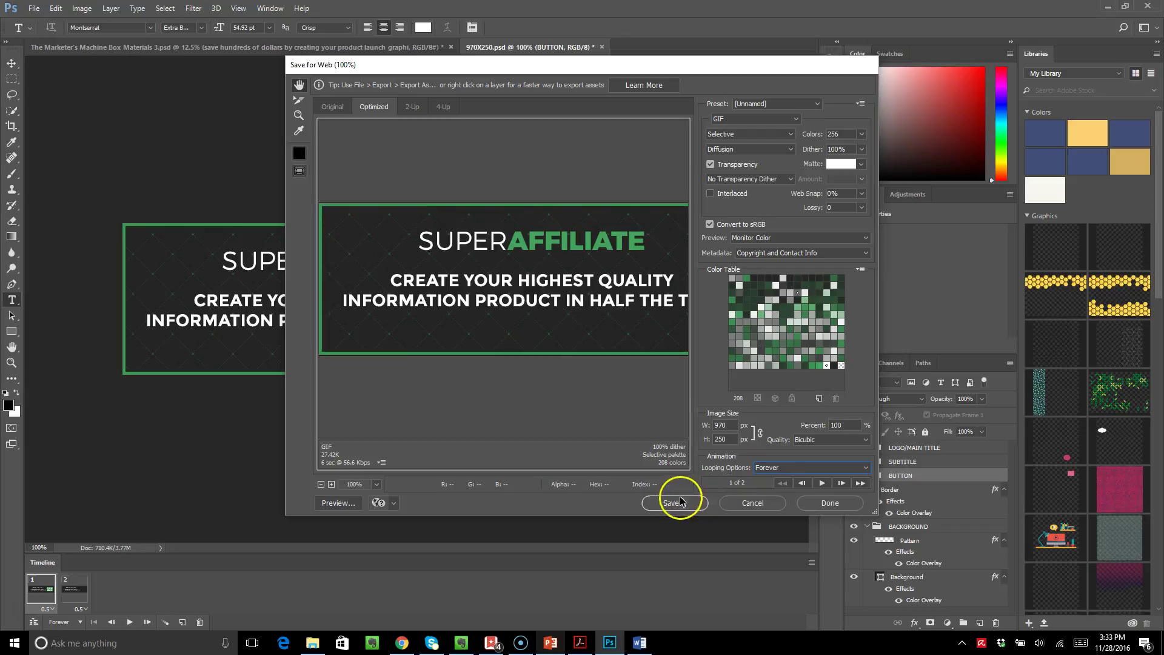
Step: Save the optimized GIF to the Desktop under the file name 970X250-animated
click(696, 504)
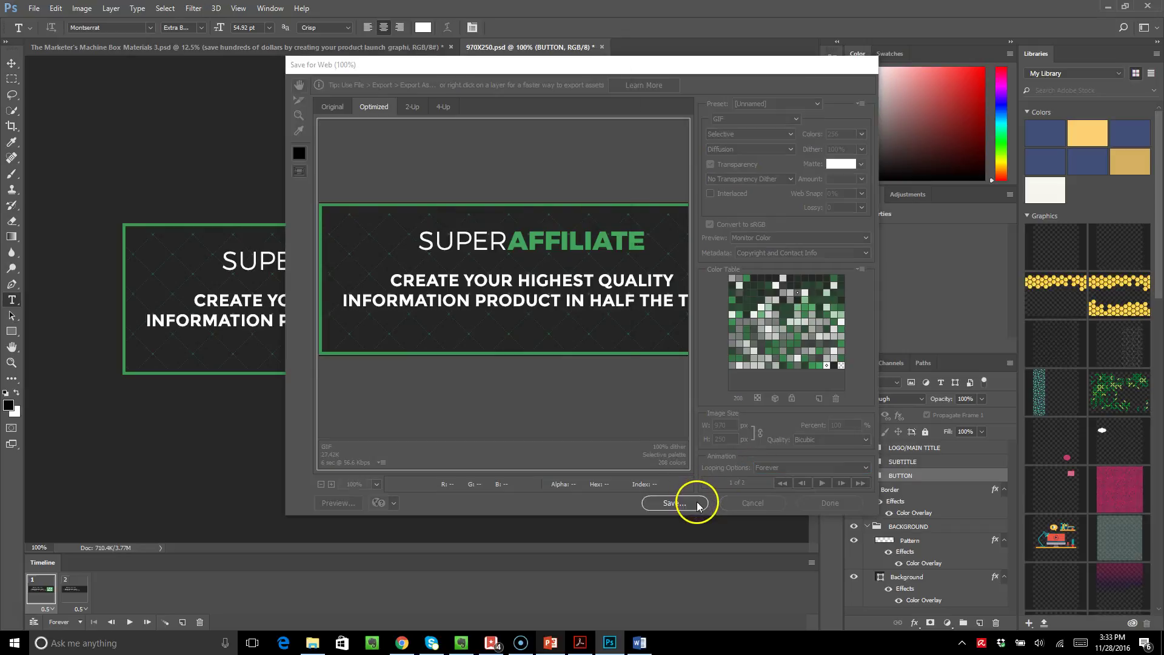
click(335, 162)
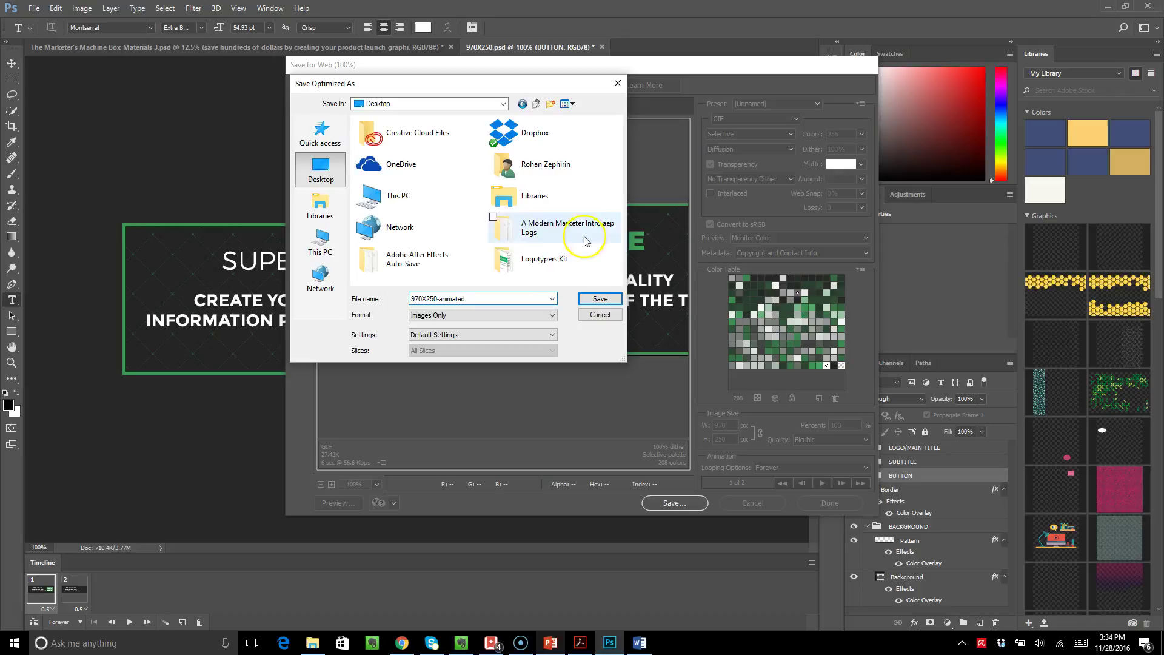
click(610, 299)
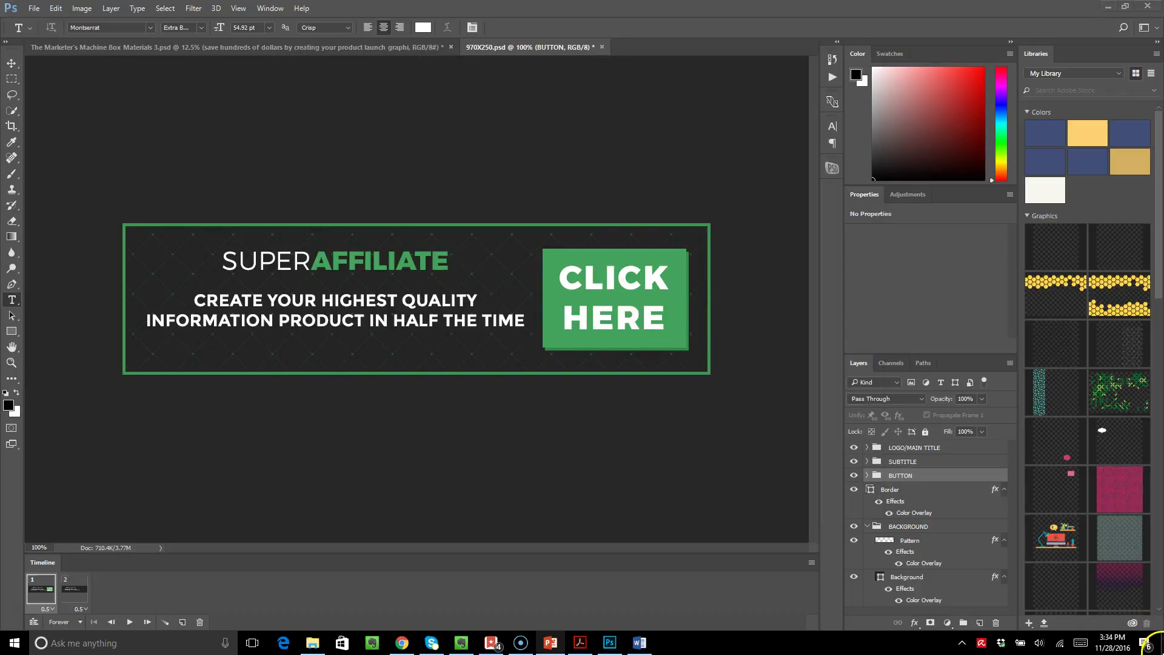
Step: Show the desktop and check the exported 970X250 PNG in the image viewer, closing it again
click(1159, 644)
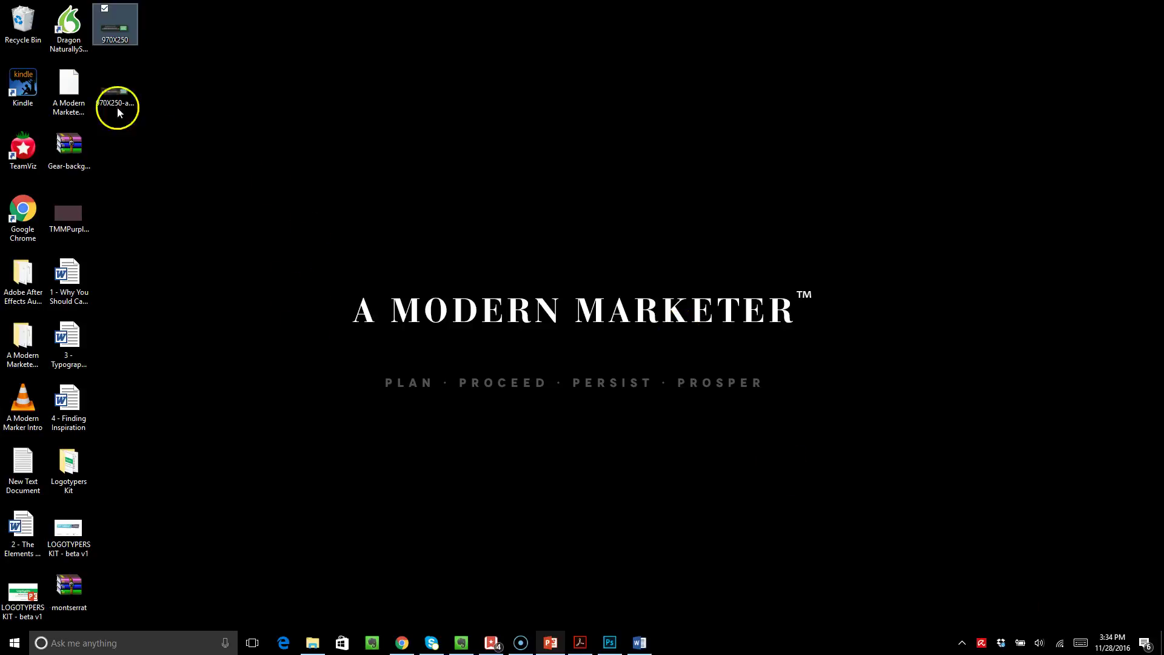
click(137, 143)
drag(140, 161, 100, 19)
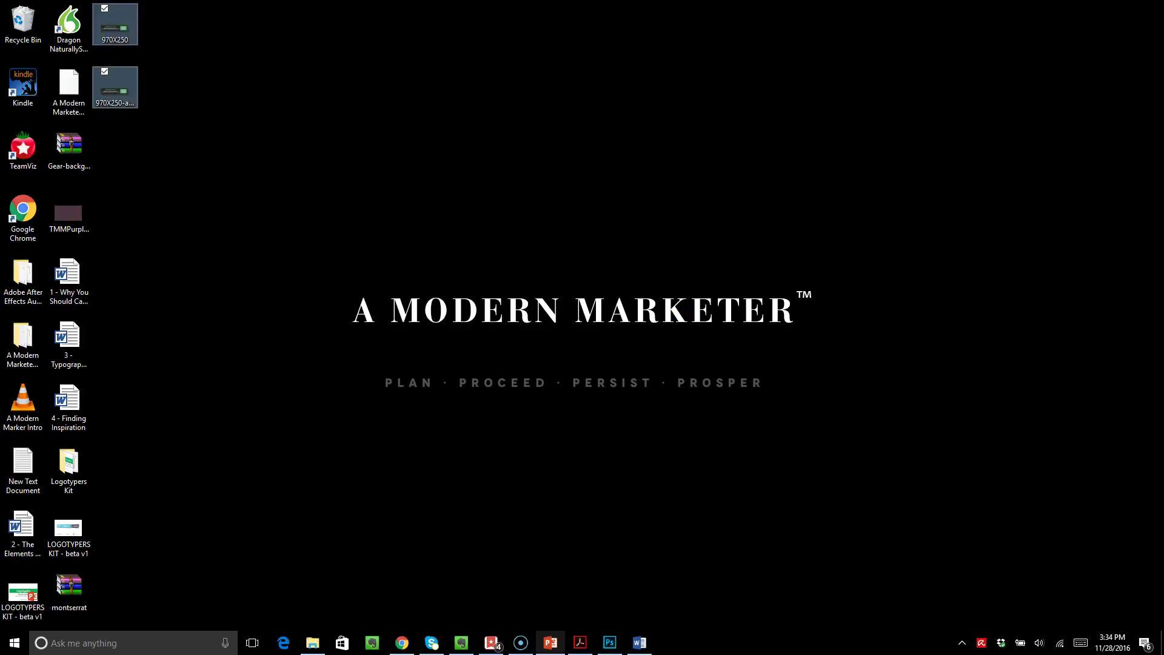
double_click(121, 17)
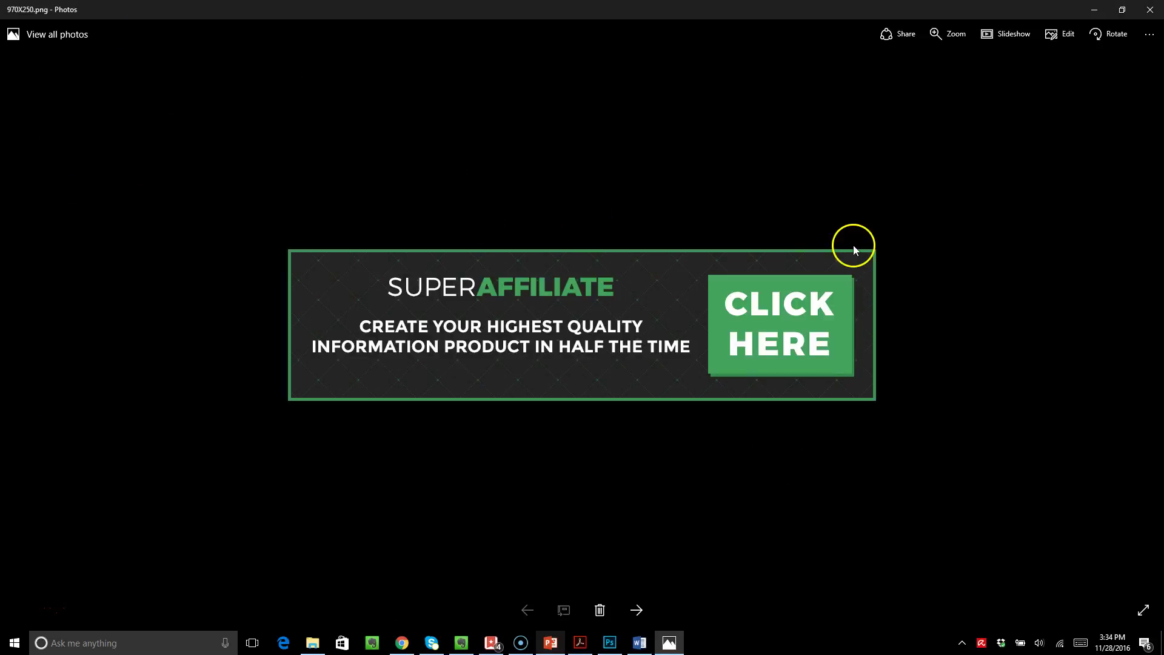
click(1140, 17)
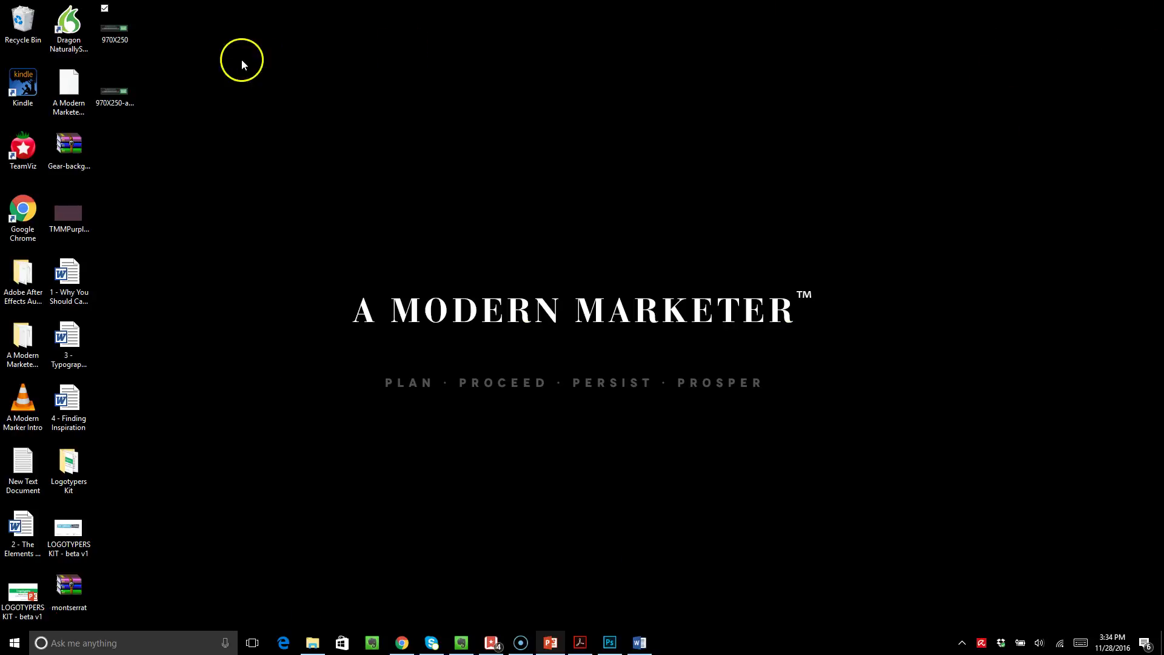
Step: Check the exported 970X250-animated GIF in Photos, without making it the default app, and close it
double_click(129, 85)
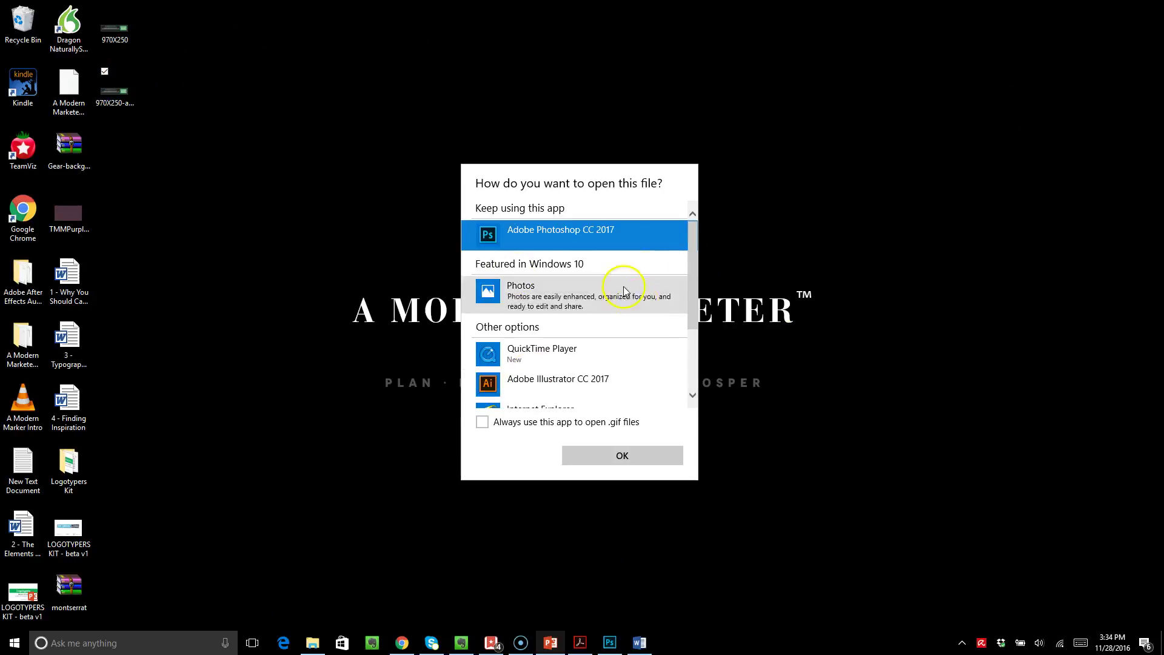
click(594, 291)
click(630, 457)
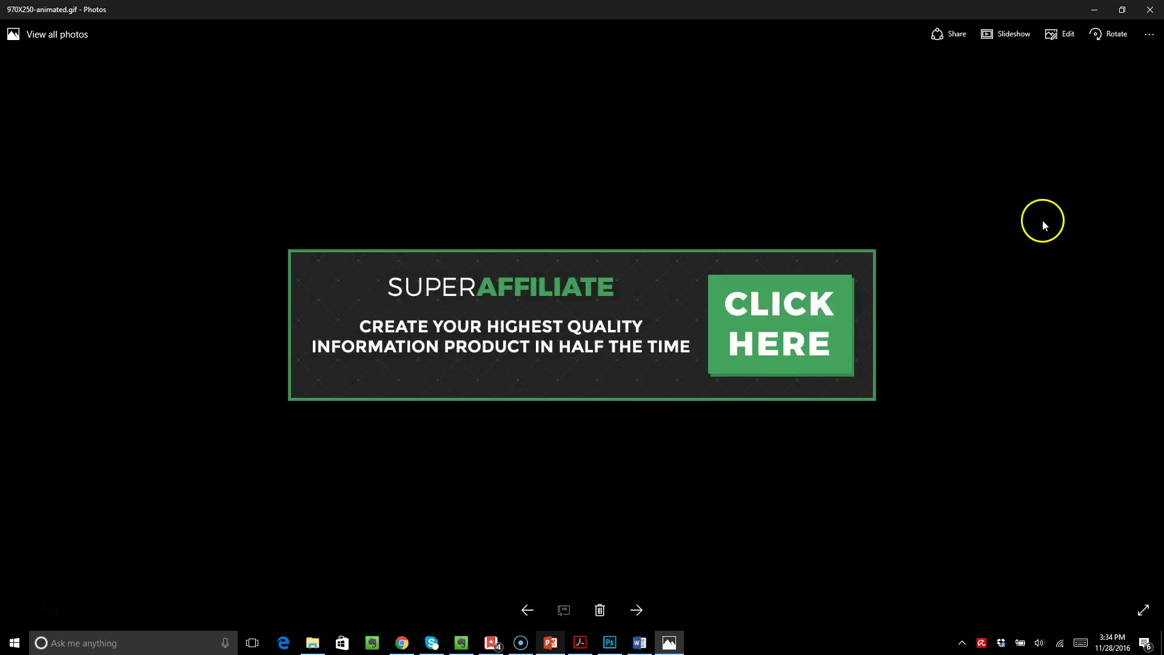
click(1150, 10)
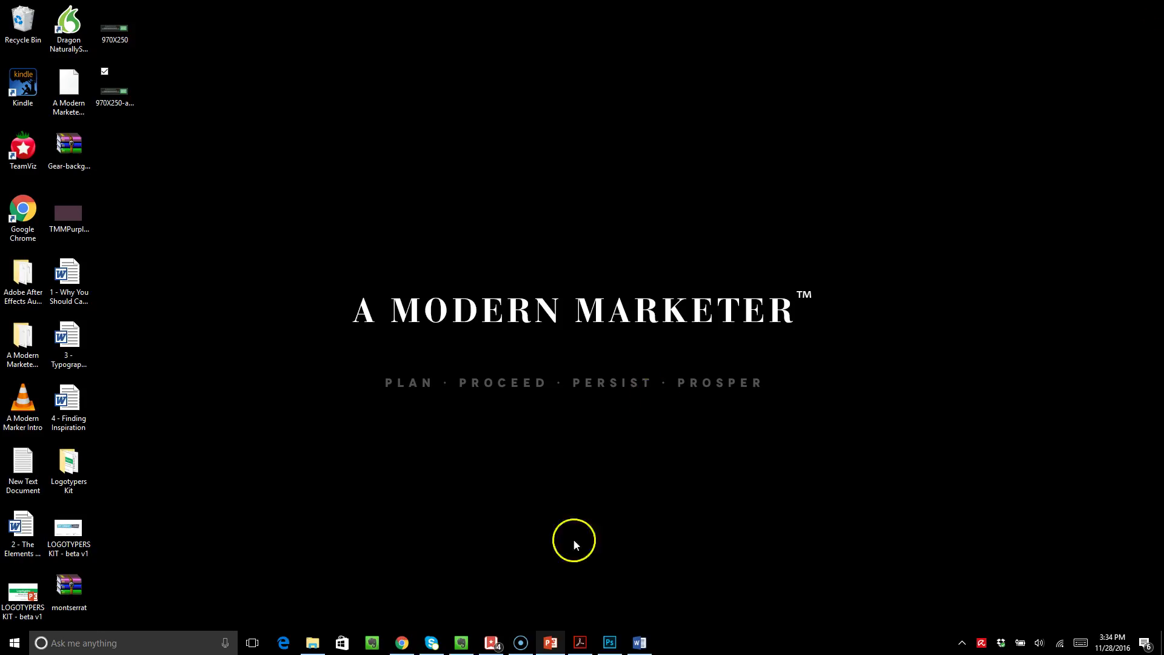
Step: Open the 970X250 presentation from the PowerPoint subfolder of the Peppermint Banners folder
click(604, 639)
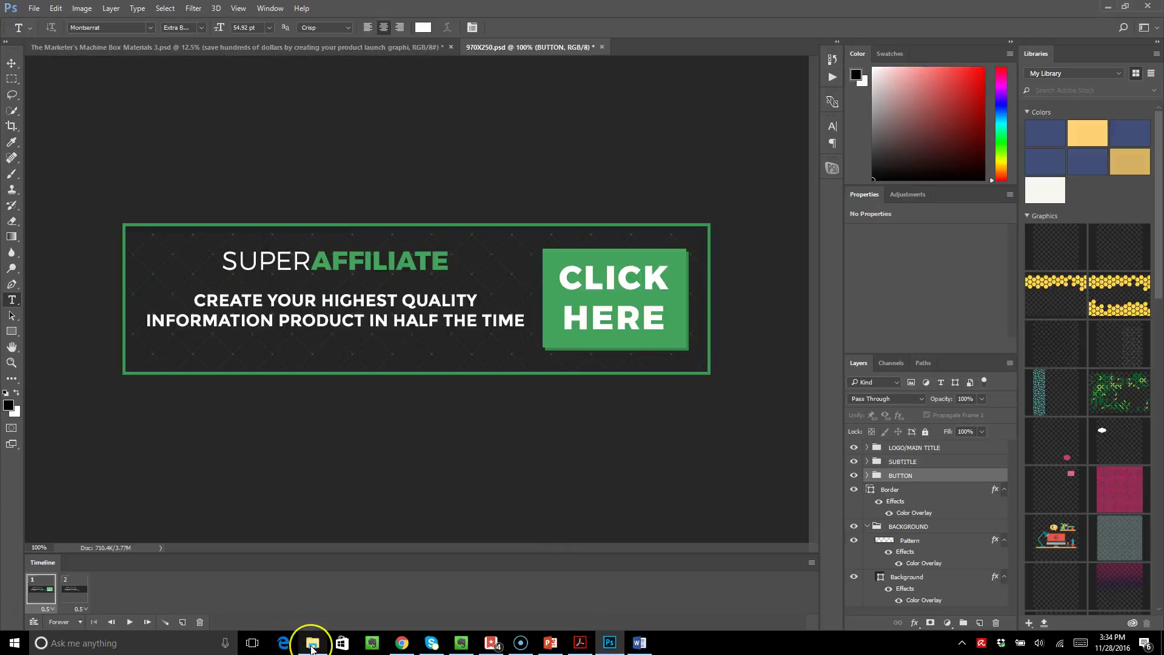
click(311, 647)
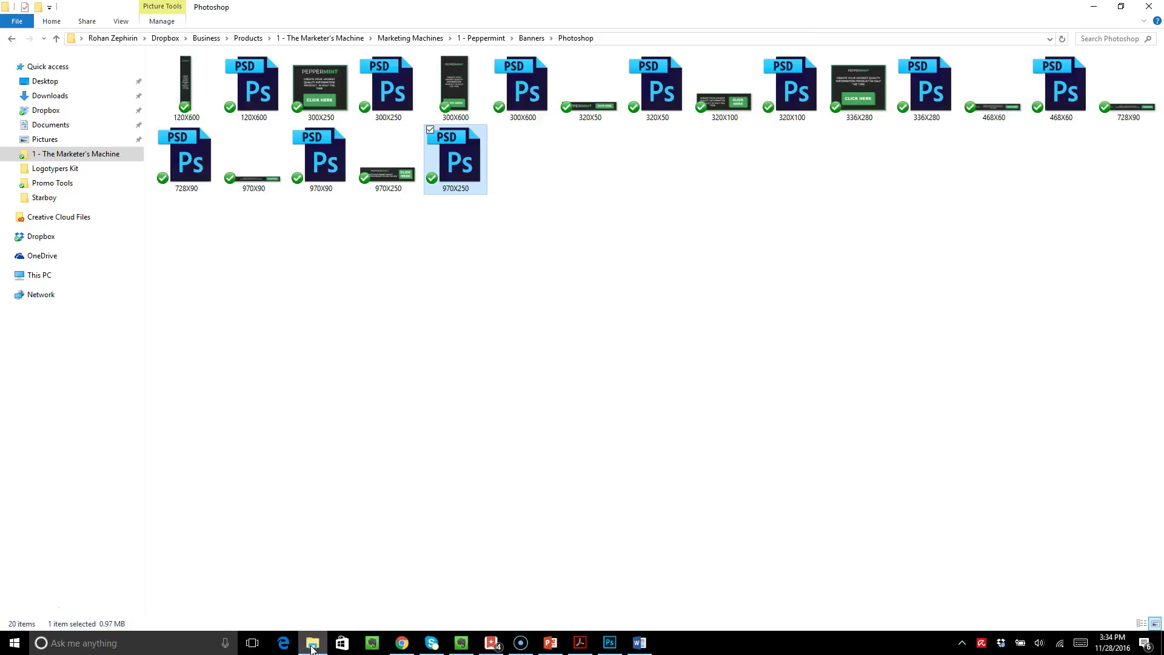
click(494, 38)
double_click(339, 79)
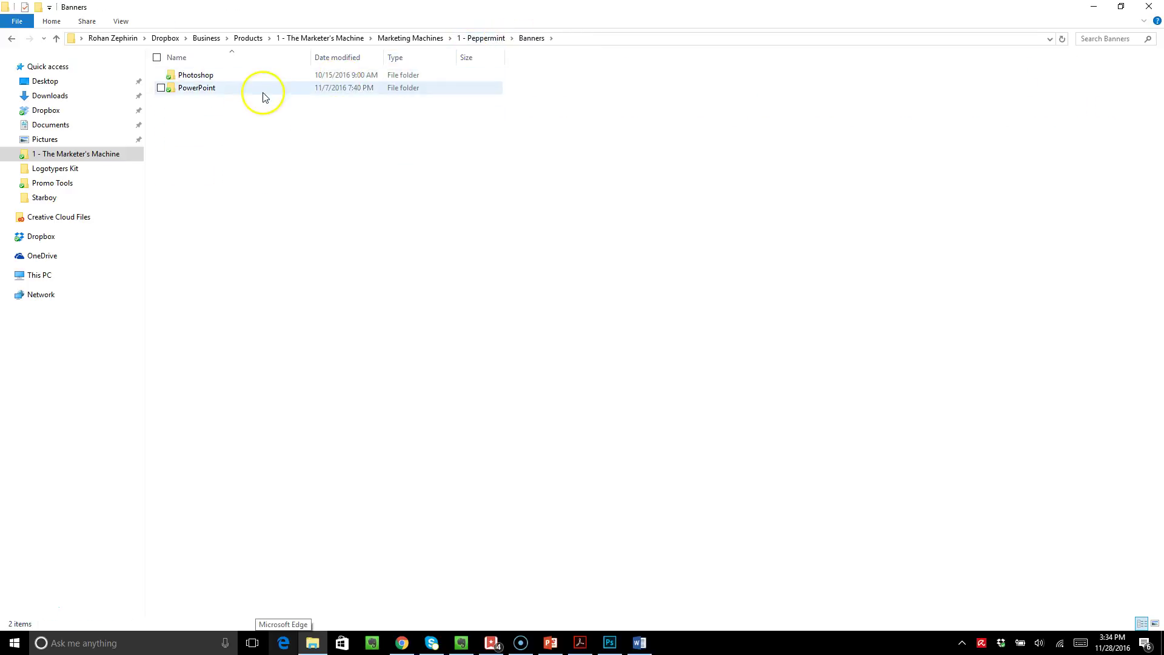
double_click(261, 89)
drag(361, 293, 257, 242)
double_click(241, 194)
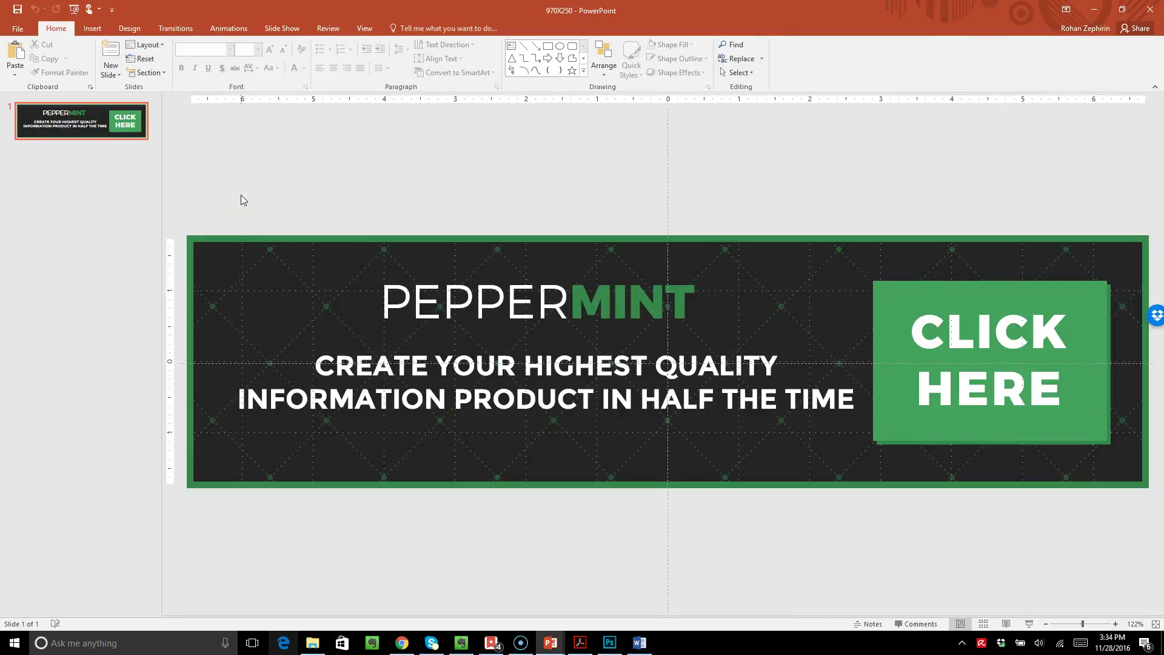
Step: Replace the white word PEPPER in the banner title with SUPER
click(463, 294)
click(570, 306)
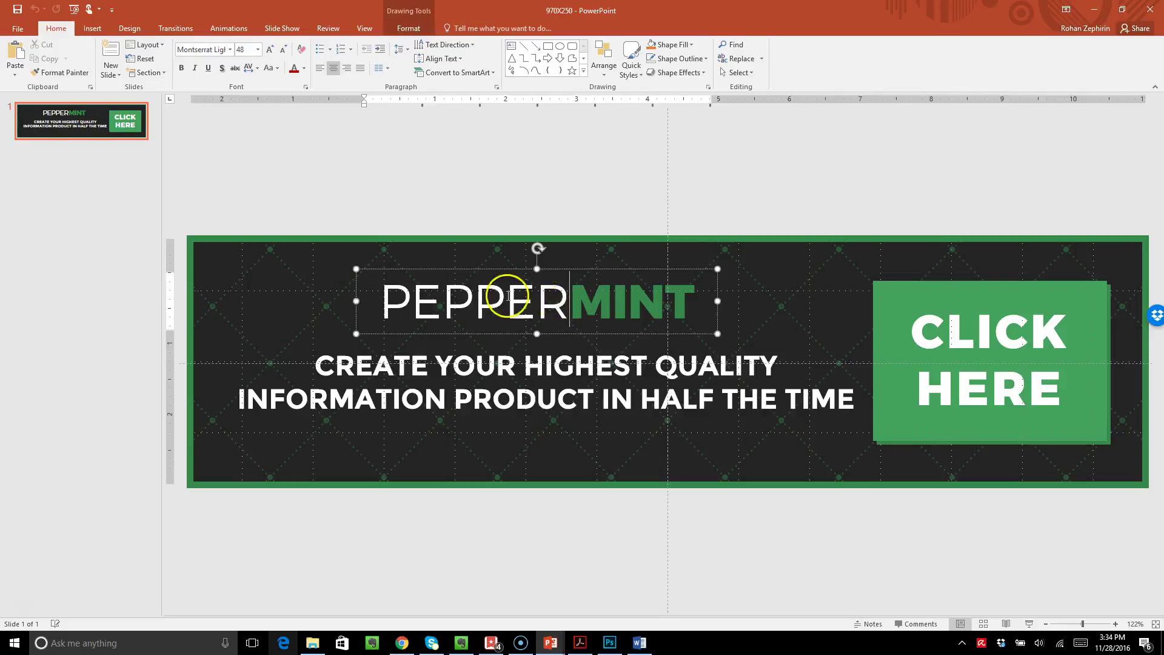
shift+click(388, 294)
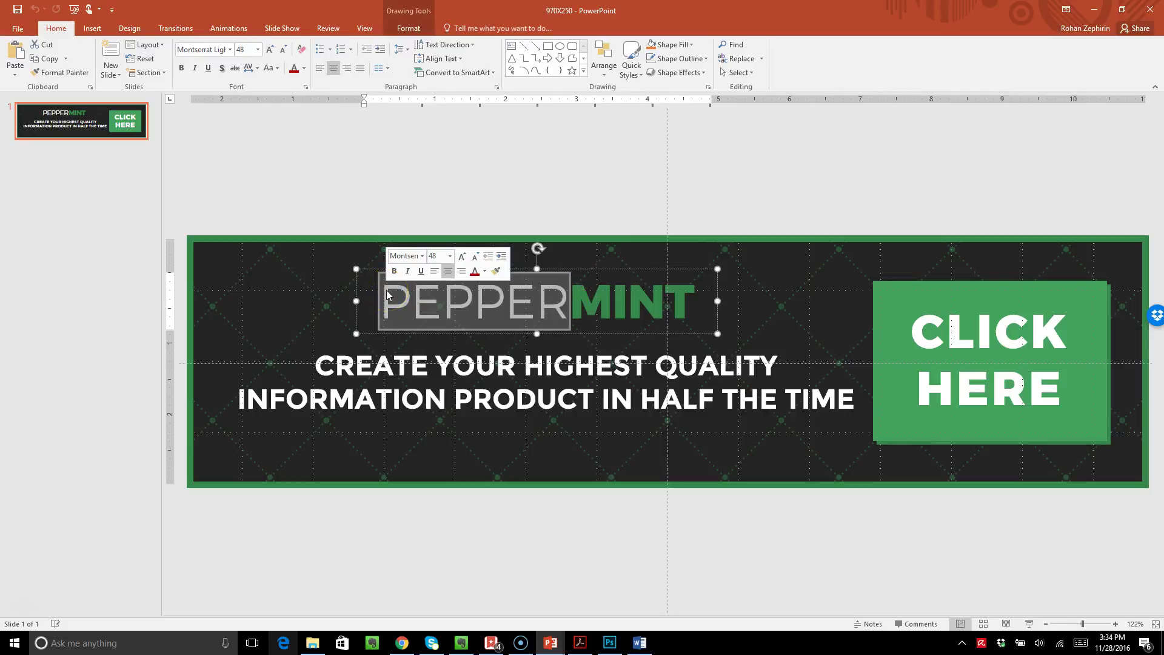
text(sup)
key(BackSpace)
key(BackSpace)
key(BackSpace)
text(SUPER)
Step: Replace the green word MINT with AFFILIATE and widen the title's text box symmetrically so the title fits on one line
click(568, 304)
mouse_move(568, 305)
mouse_down()
mouse_move(668, 303)
mouse_move(568, 301)
mouse_up()
key(Escape)
text(A)
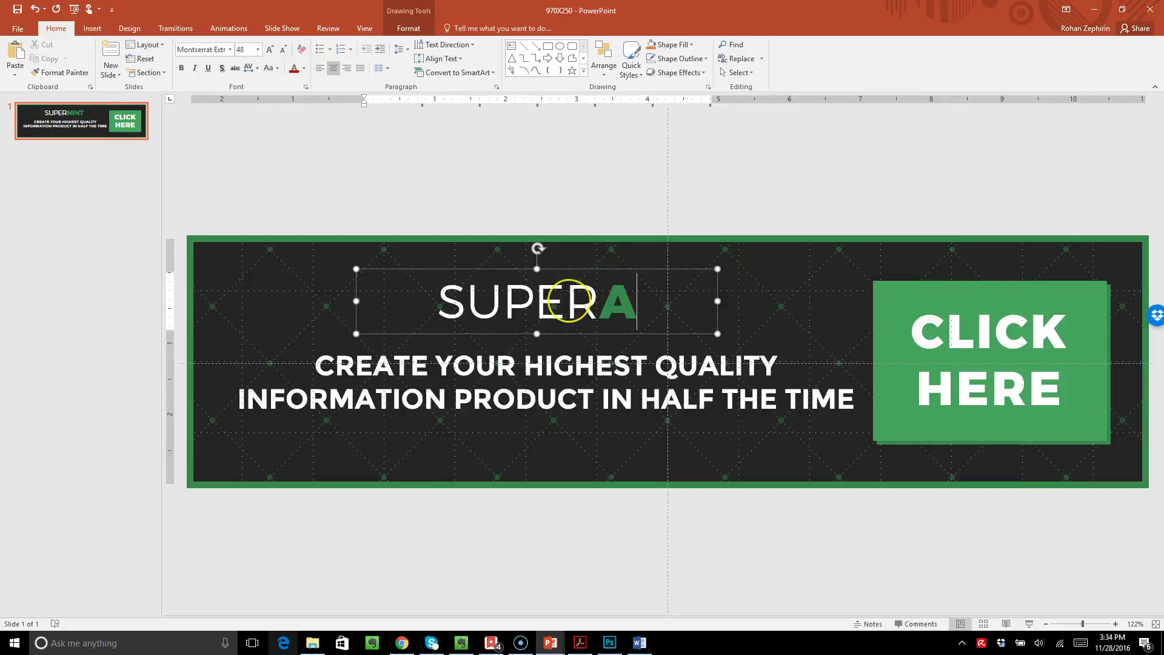
text(FFILIATE)
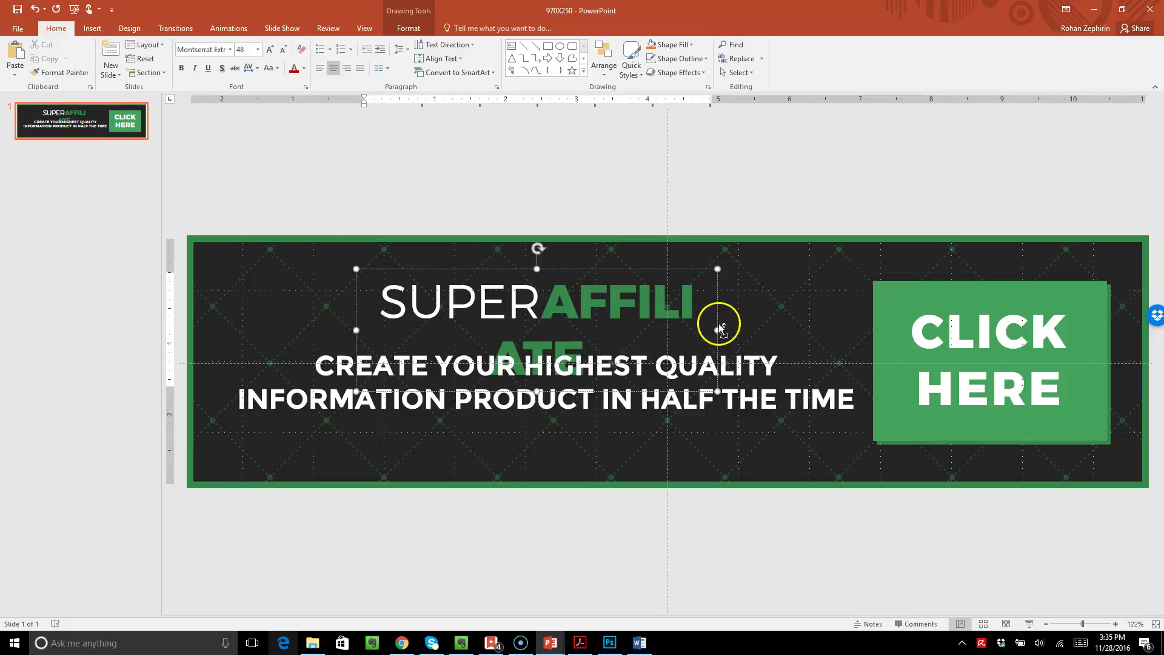
drag(718, 329, 798, 327)
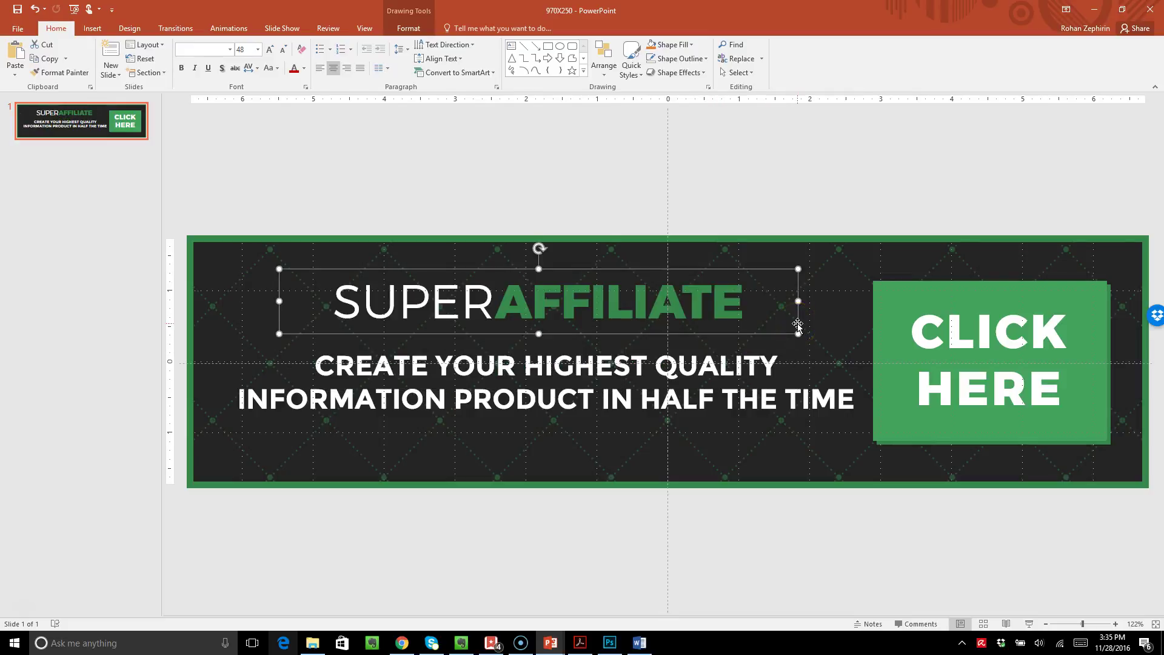
Step: Try reducing the font size of the whole SUPERAFFILIATE title, and undo the reductions
click(617, 307)
double_click(617, 306)
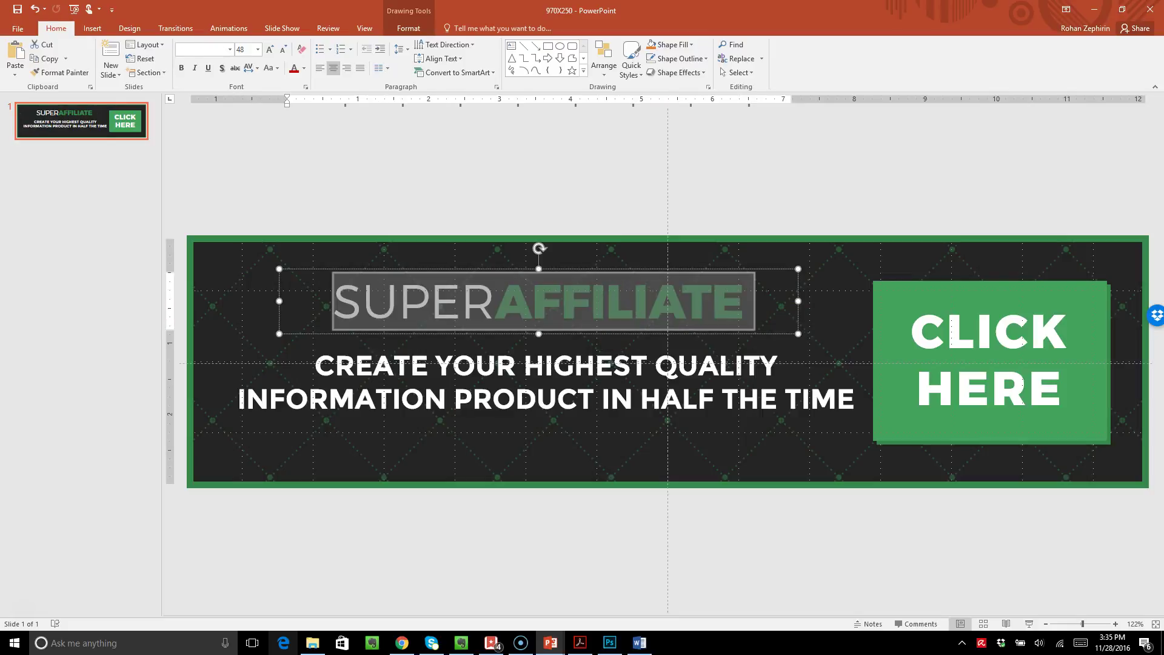
click(284, 49)
click(285, 49)
key(ctrl+z)
key(ctrl+z)
click(481, 162)
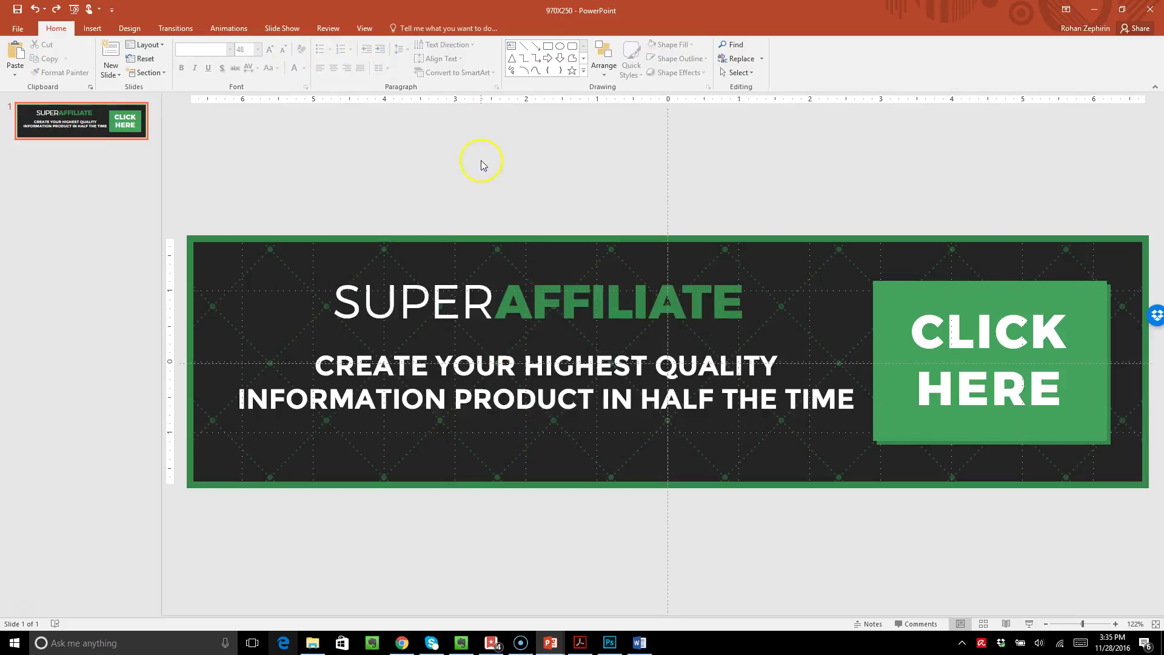
double_click(484, 403)
click(745, 214)
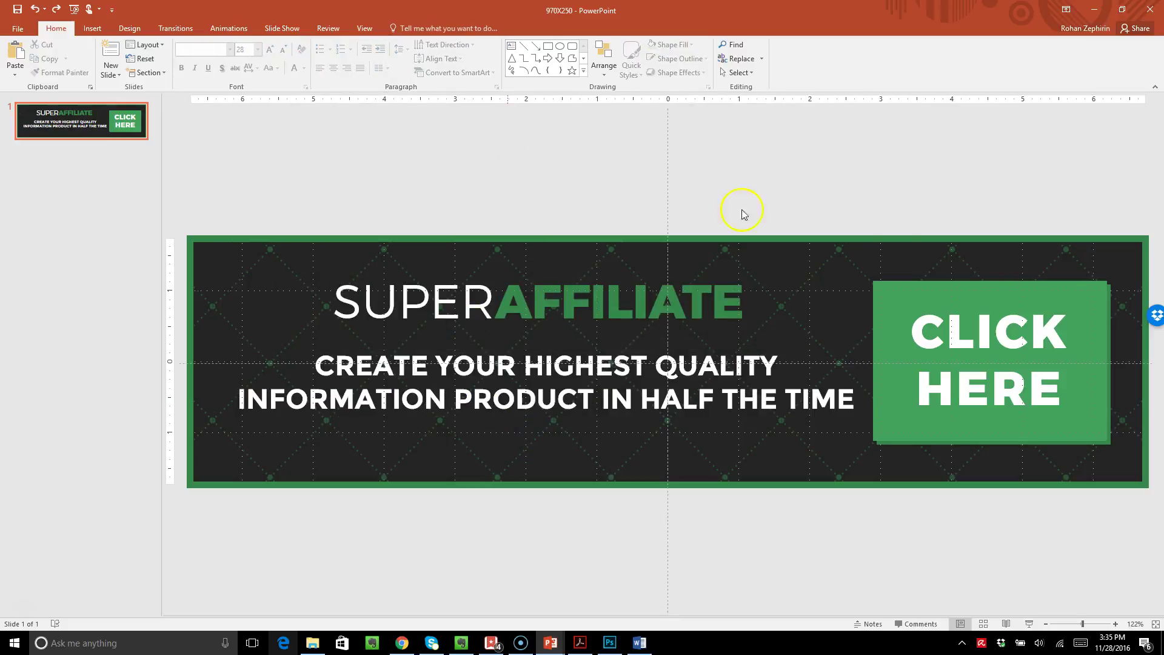
click(1053, 339)
click(495, 181)
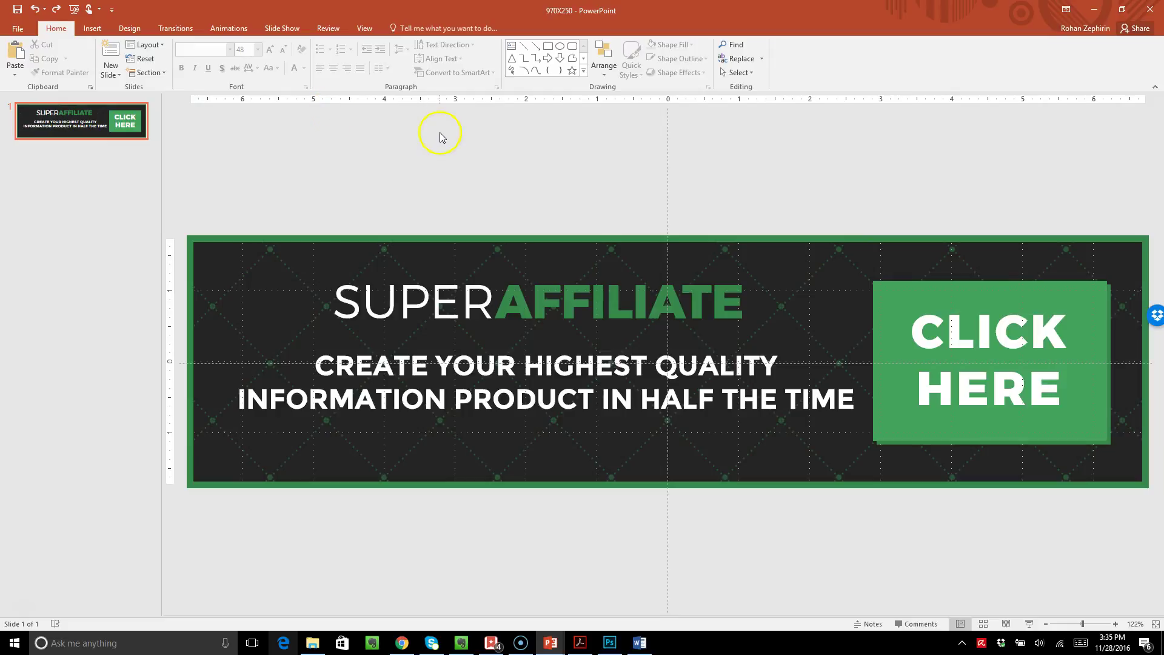
Step: Export just the current slide to the Desktop as a PNG Portable Network Graphics file named 970X250PP
click(17, 29)
click(26, 153)
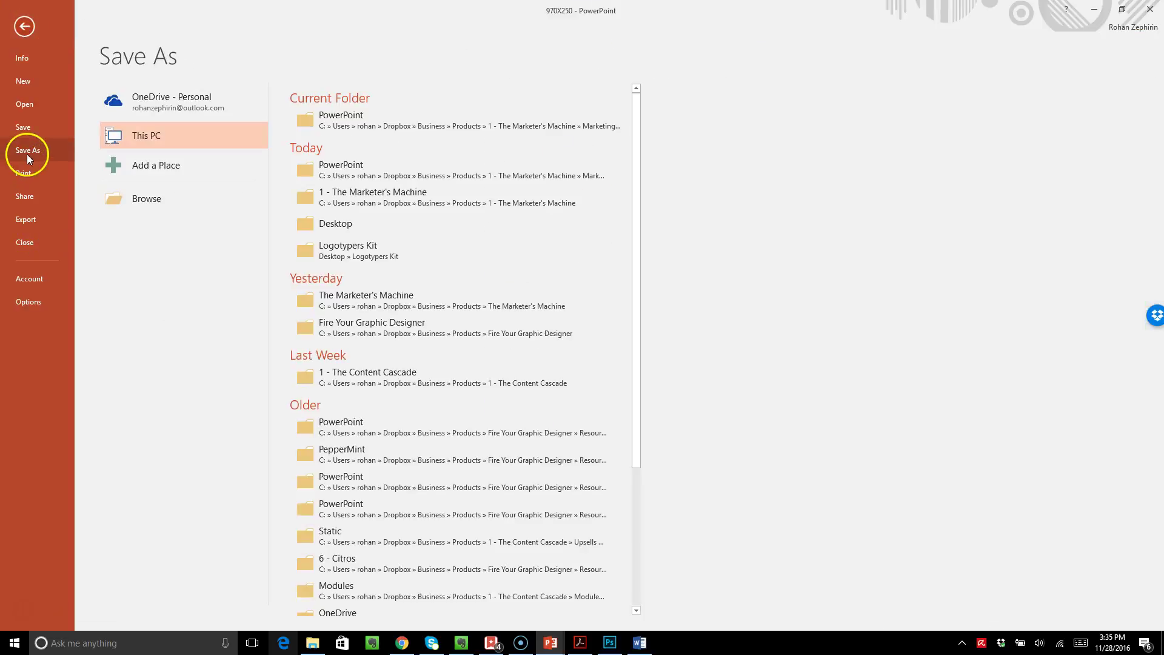
click(201, 199)
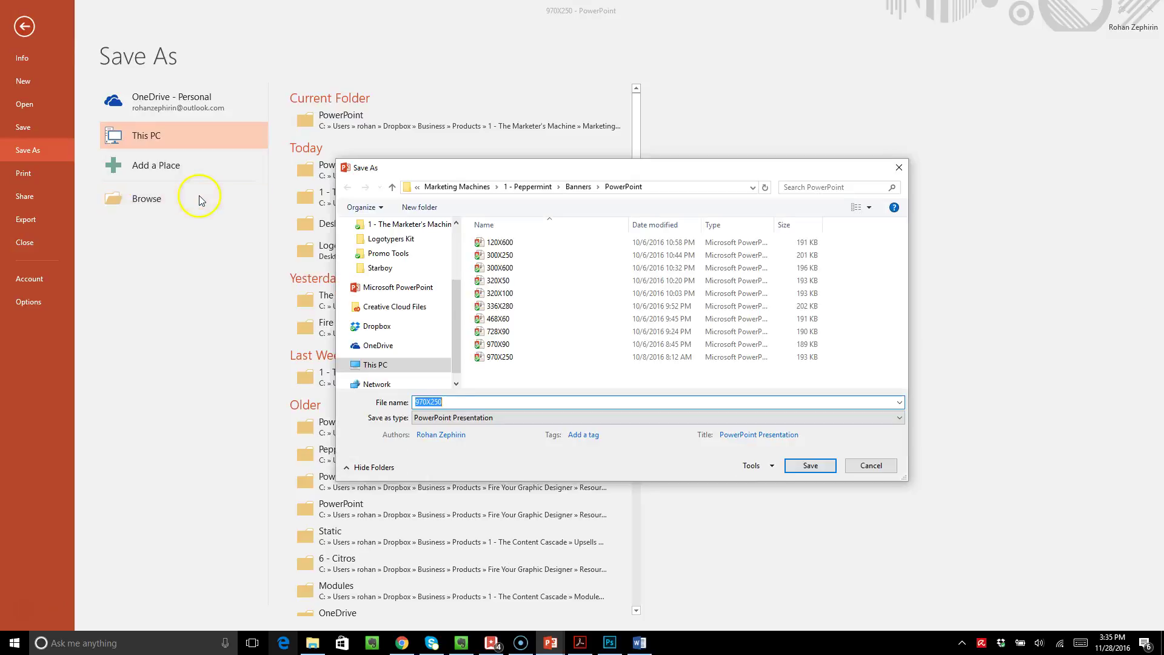
click(514, 418)
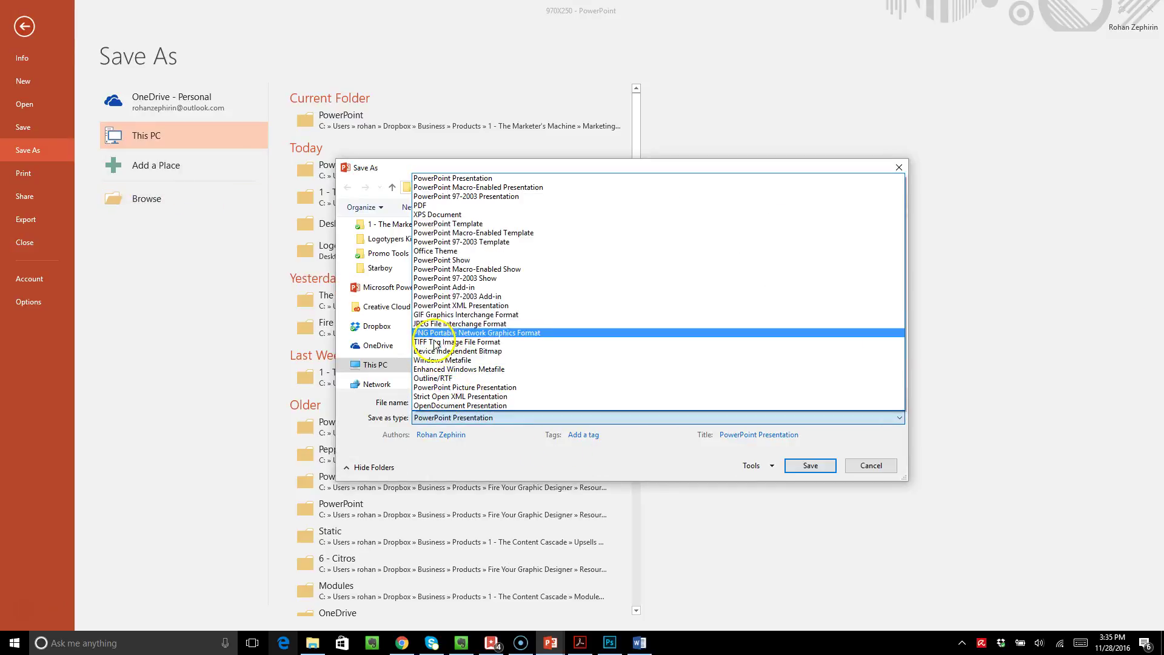
click(438, 333)
scroll(452, 240, up, 2)
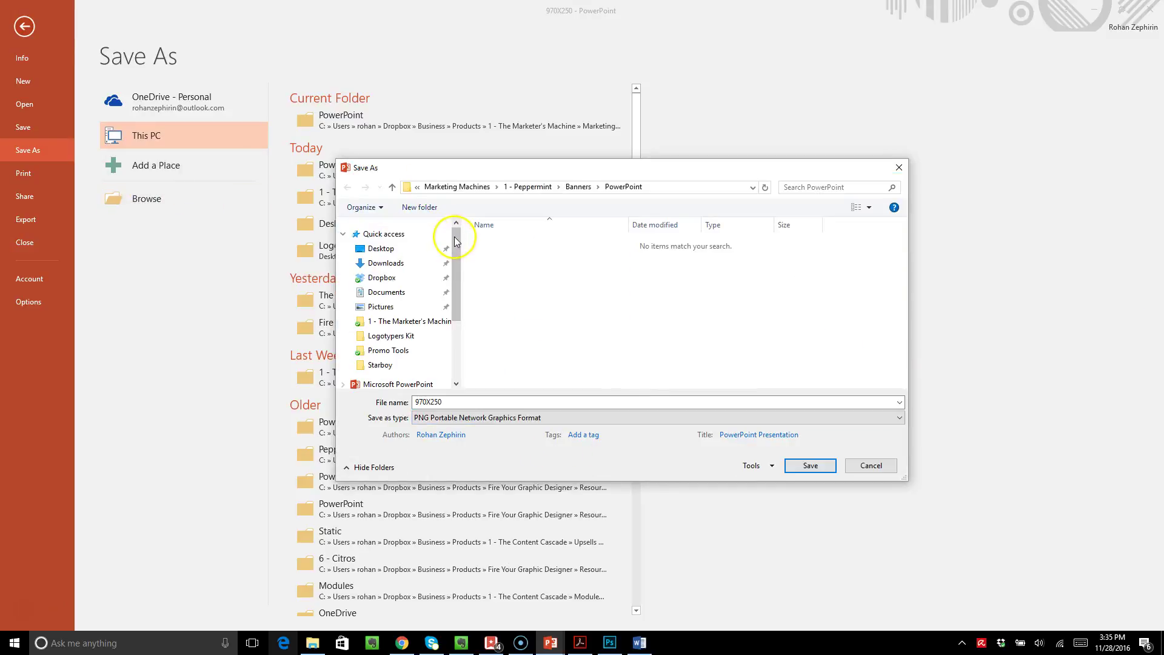
click(410, 249)
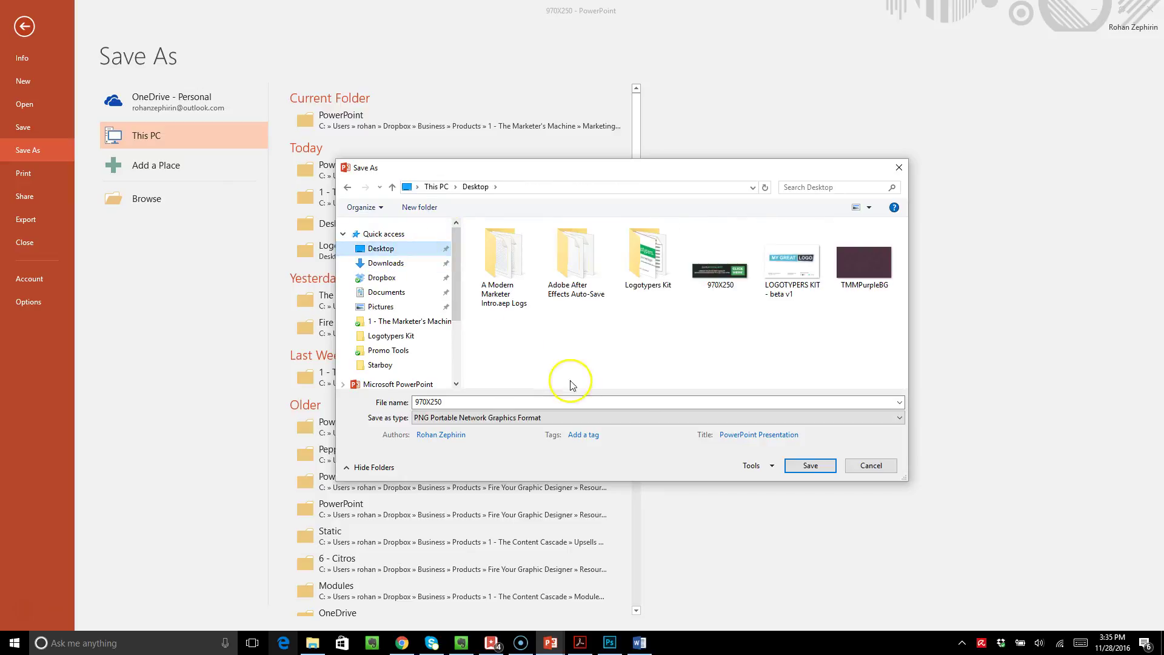
click(617, 399)
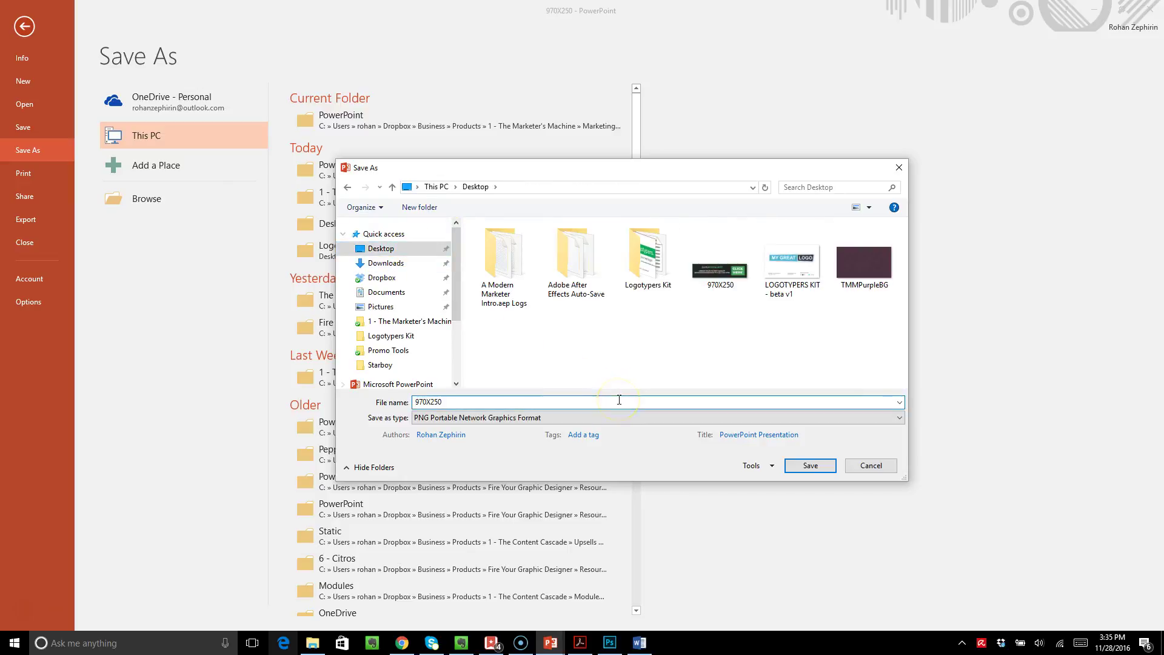
key(Return)
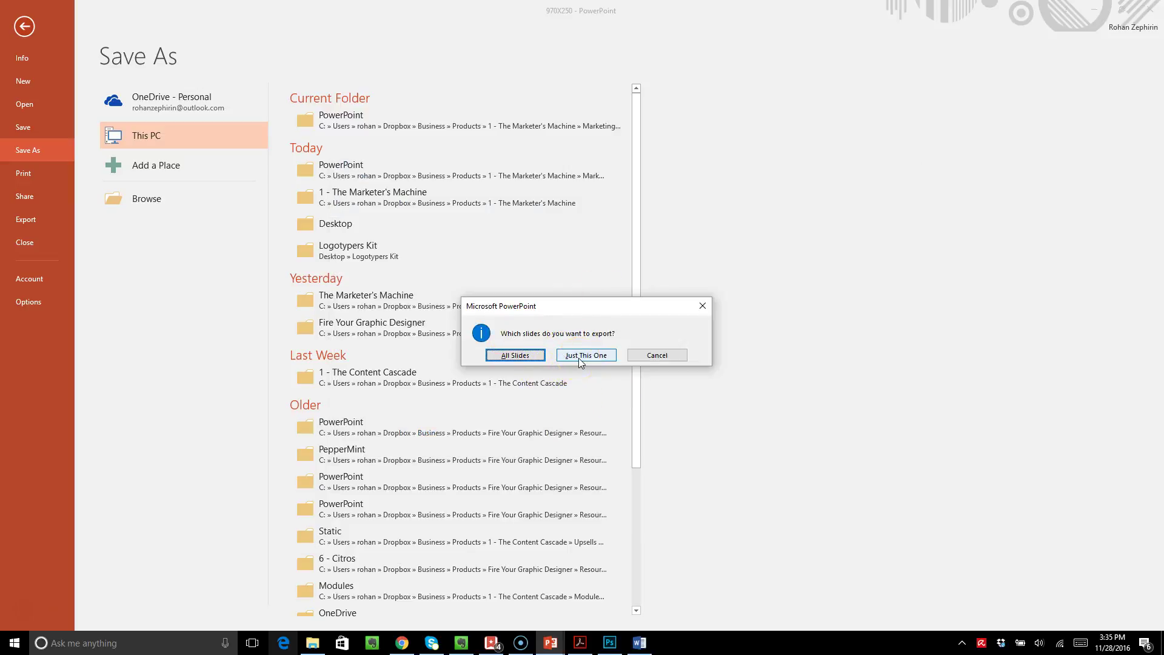
click(578, 356)
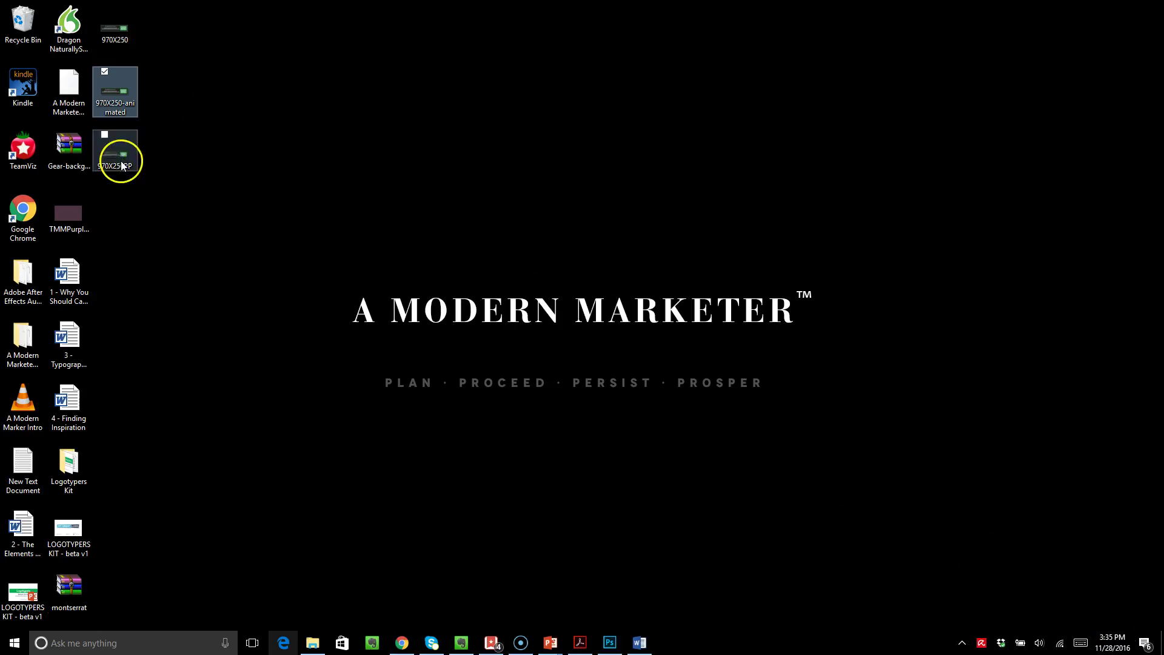
Step: Check the exported 970X250PP image from the desktop in Photos, close it, and open the same image in Paint
double_click(119, 160)
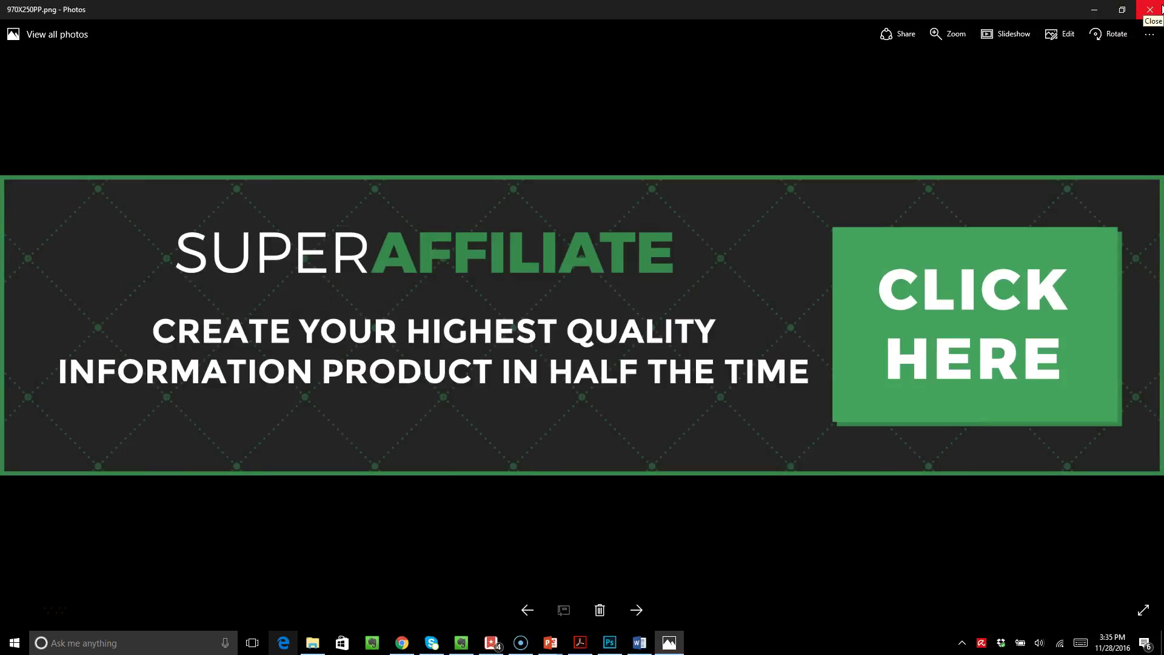
click(1153, 9)
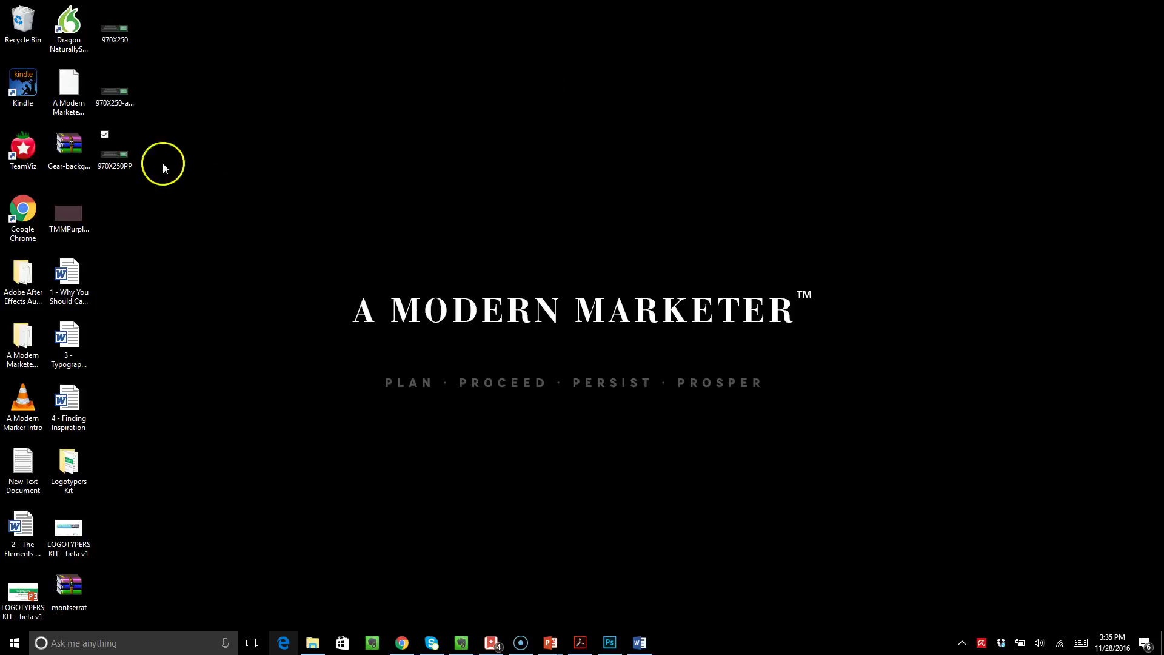
right_click(117, 154)
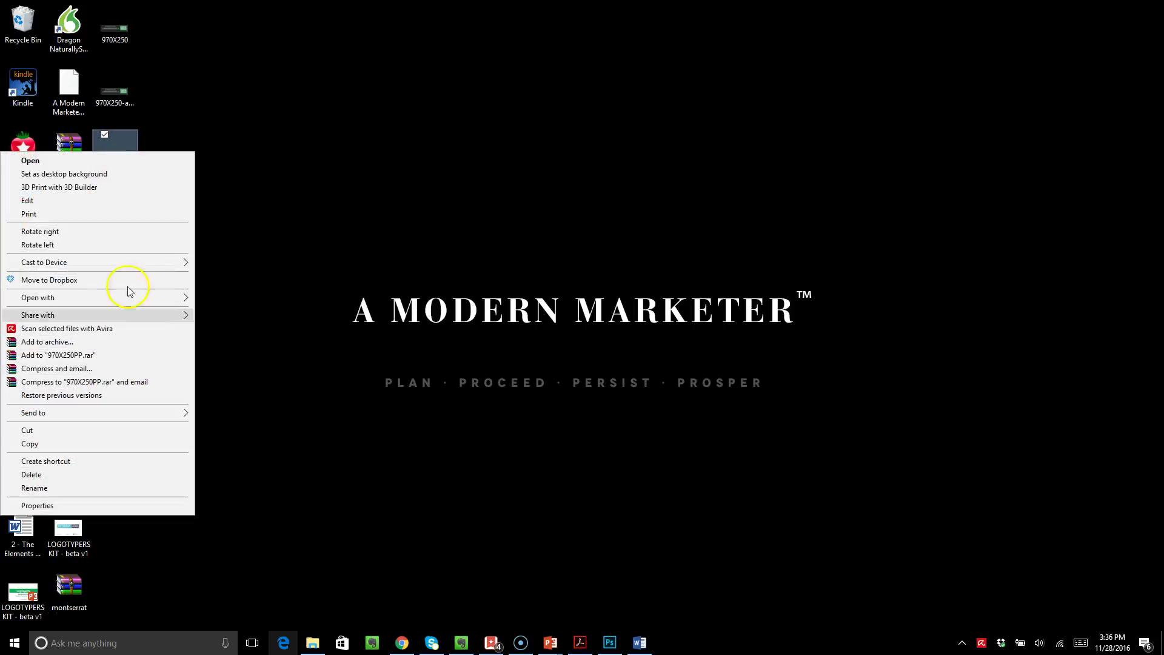
mouse_move(178, 297)
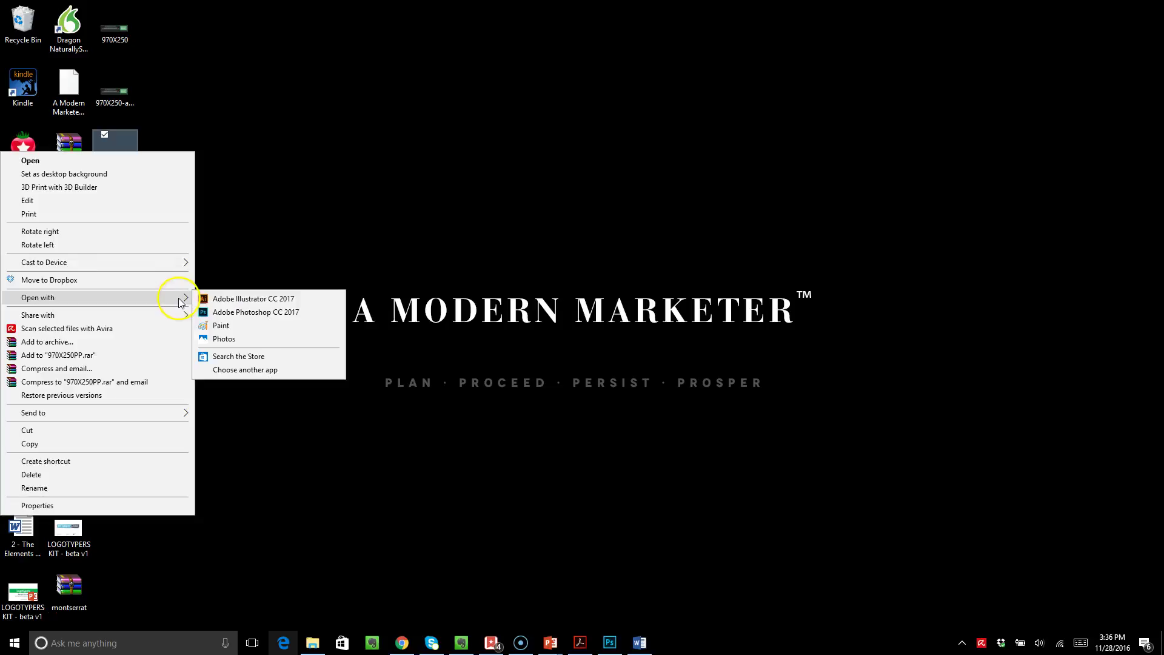
click(250, 327)
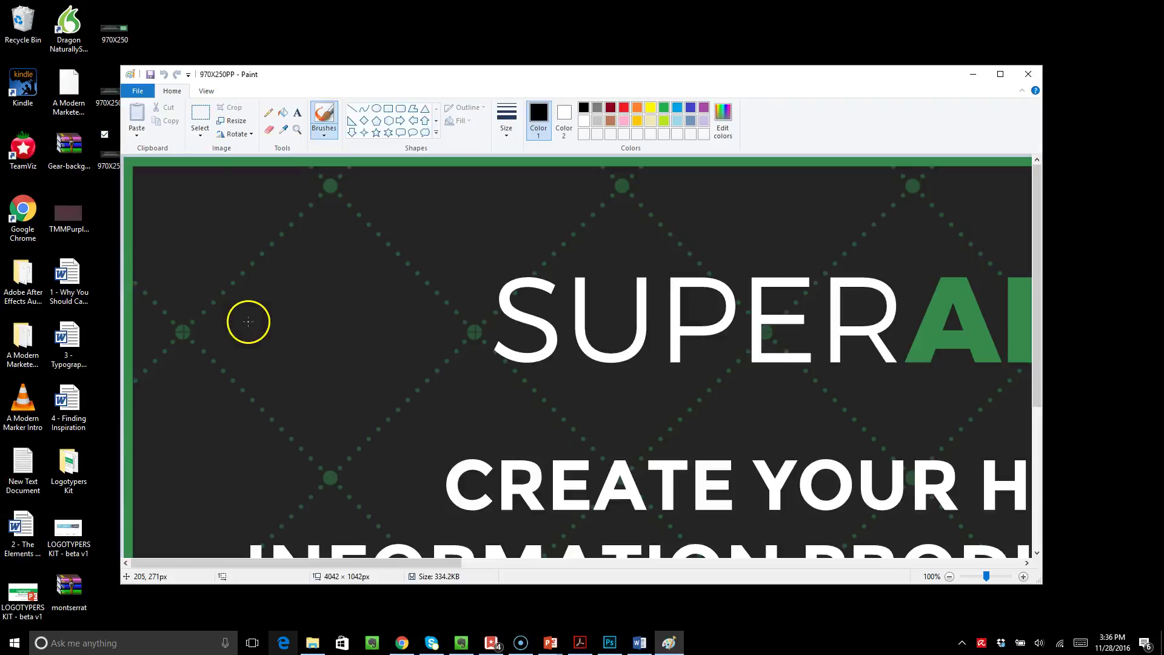